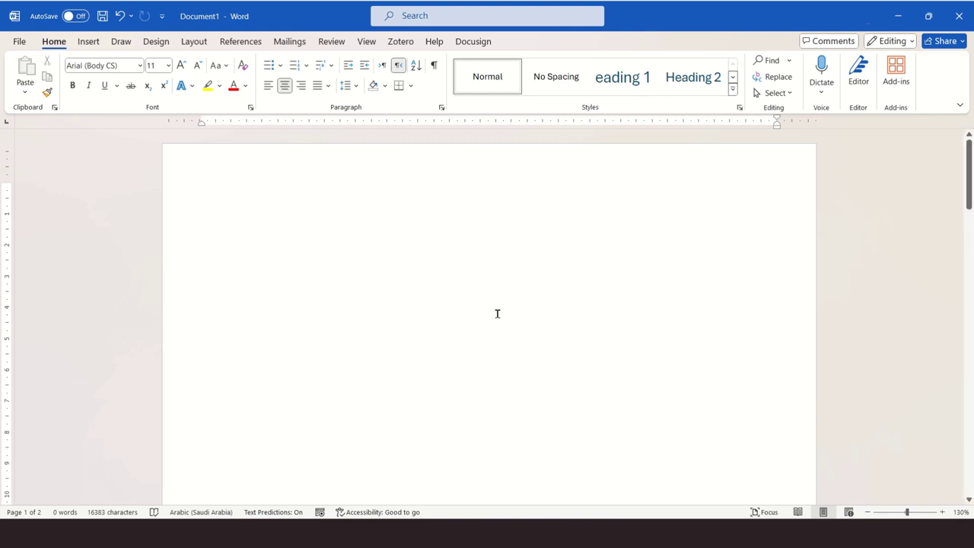
Step: Undo the last edit to restore four blank pages, then review them at normal zoom
key(ctrl+z)
key(ctrl+z)
key(ctrl+z)
key(ctrl+z)
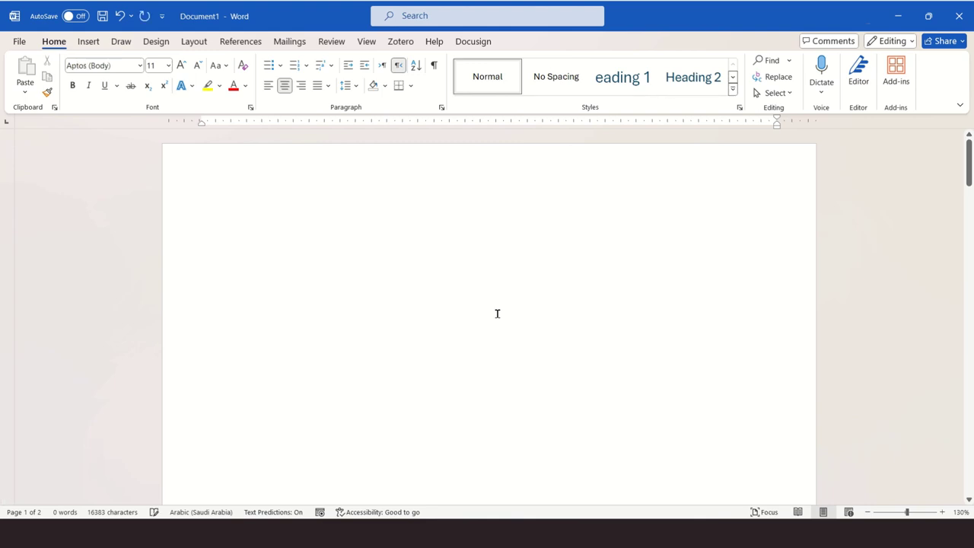
ctrl+scroll(497, 314, down, 10)
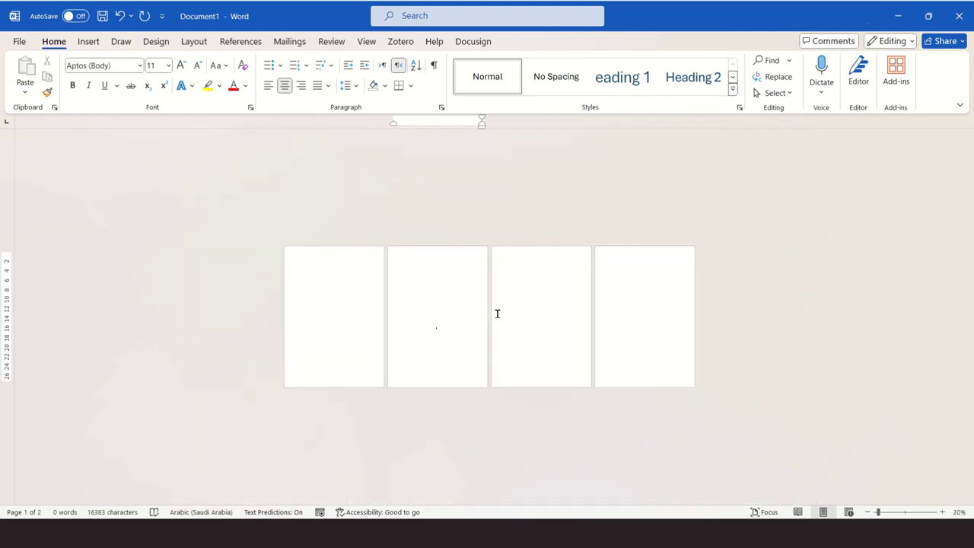
ctrl+scroll(497, 314, up, 5)
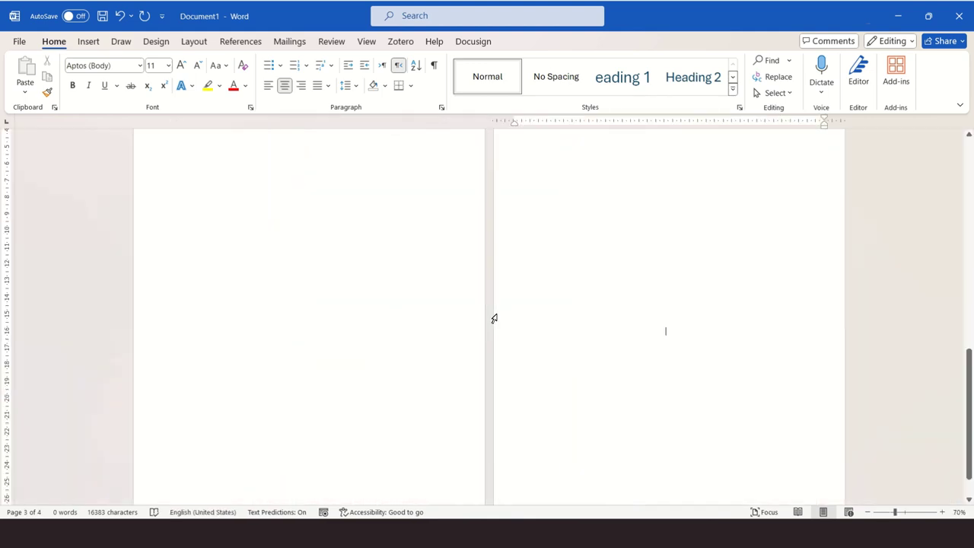
ctrl+scroll(494, 318, up, 3)
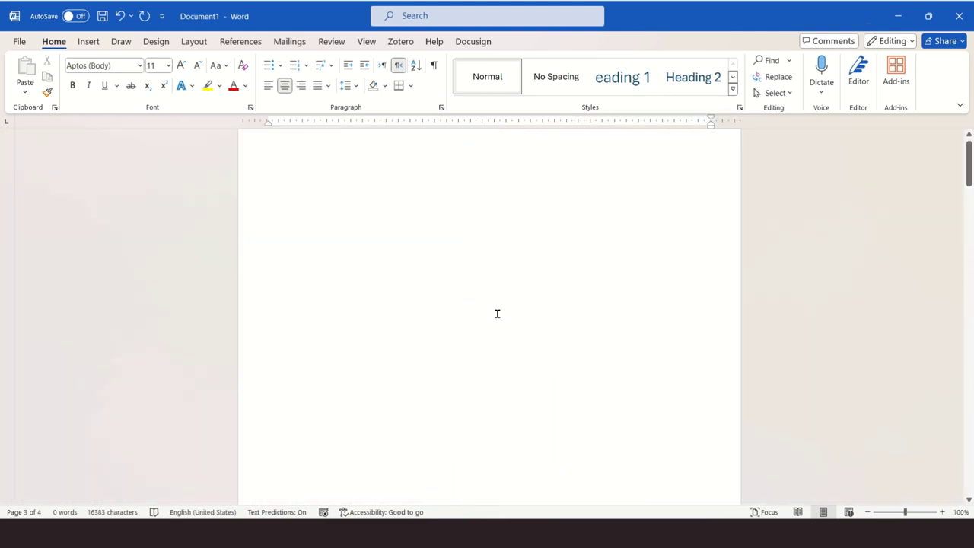
Step: Open the page header for editing and switch the keyboard language to Arabic
double_click(371, 156)
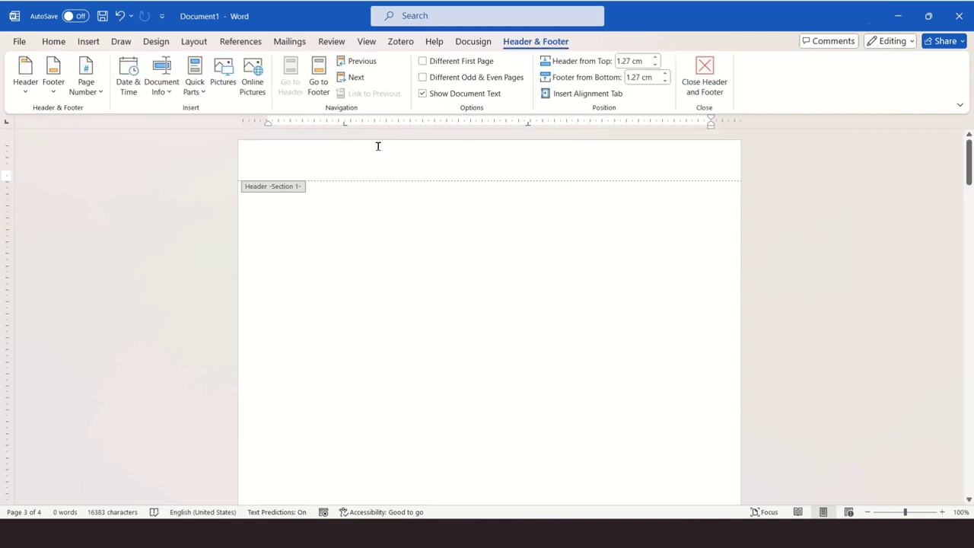
key(alt+shift)
scroll(427, 239, down, 5)
scroll(428, 238, down, 1)
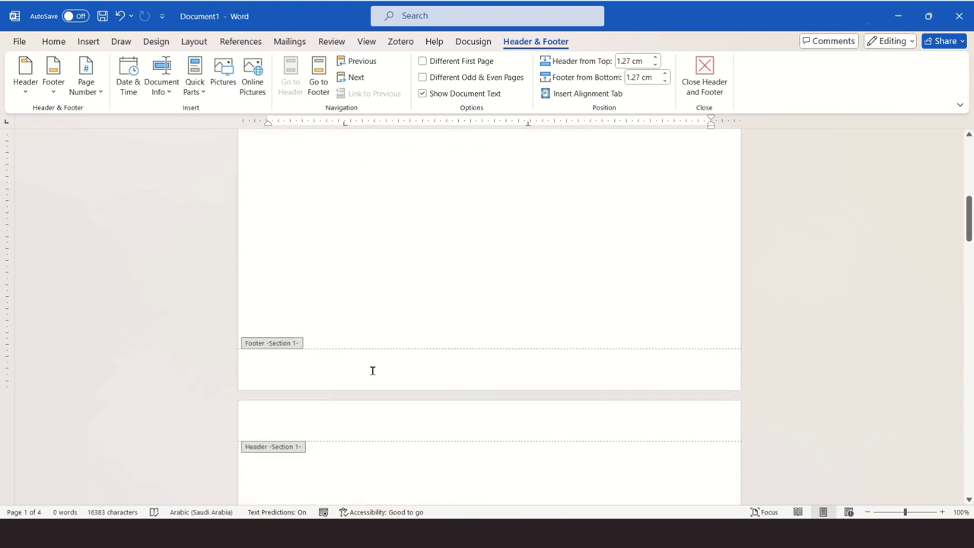
scroll(454, 254, up, 1)
scroll(454, 255, up, 5)
scroll(421, 224, down, 2)
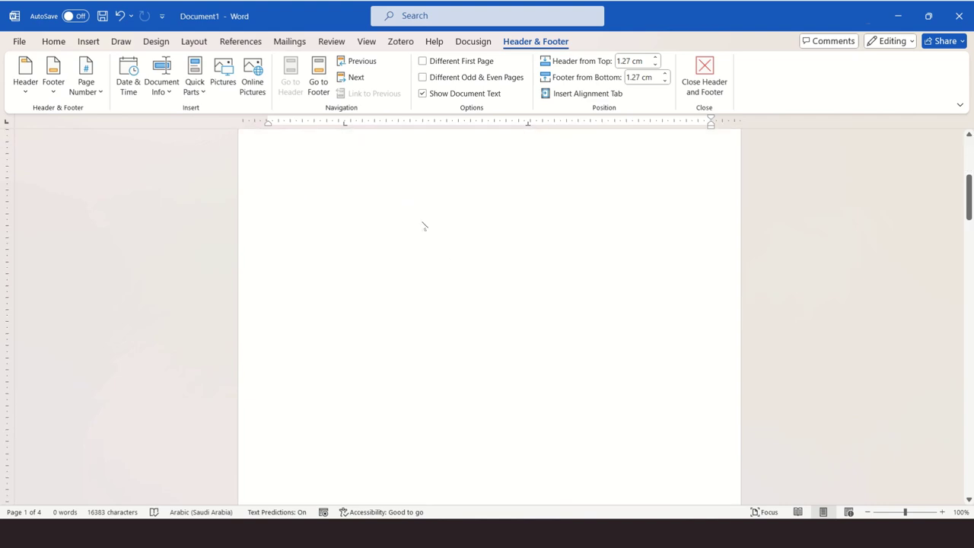
scroll(422, 224, down, 3)
scroll(414, 299, up, 2)
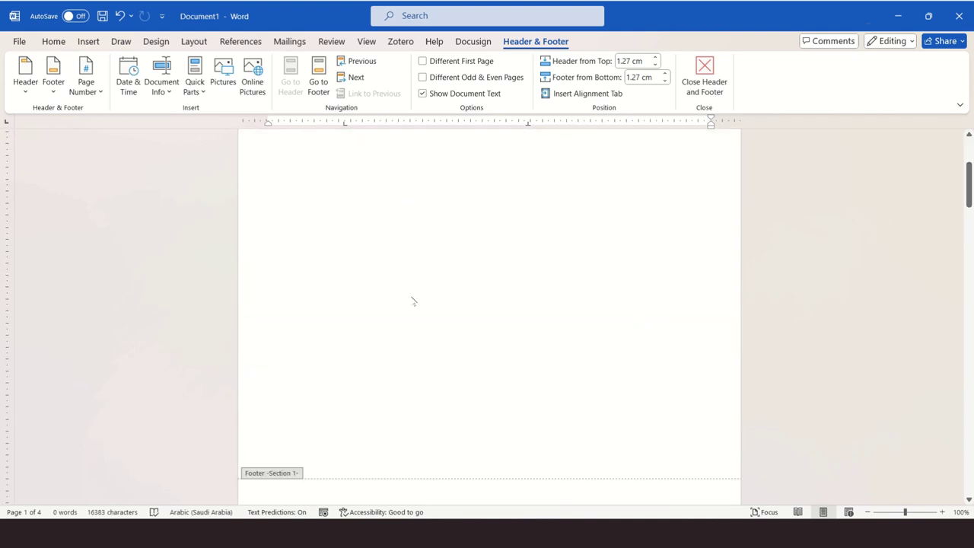
scroll(413, 299, up, 3)
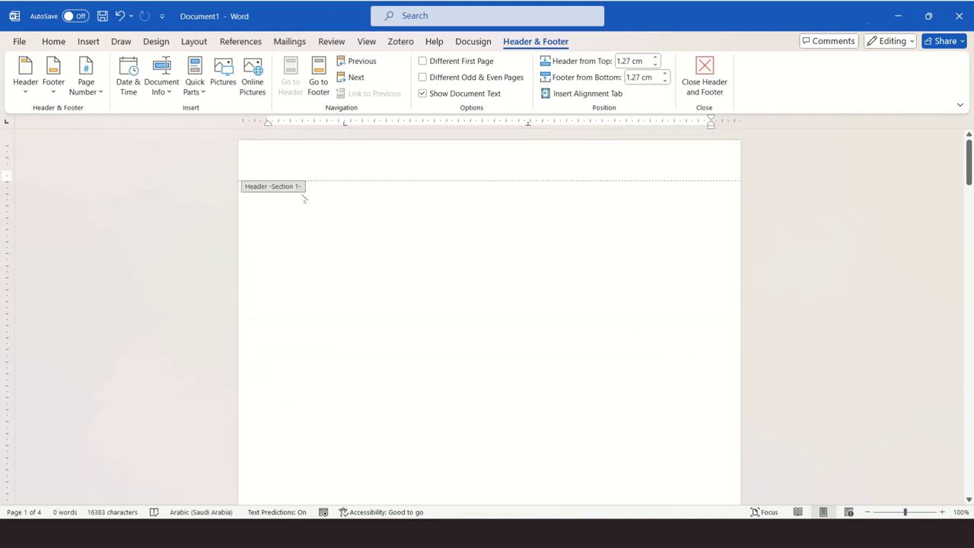
scroll(380, 256, down, 1)
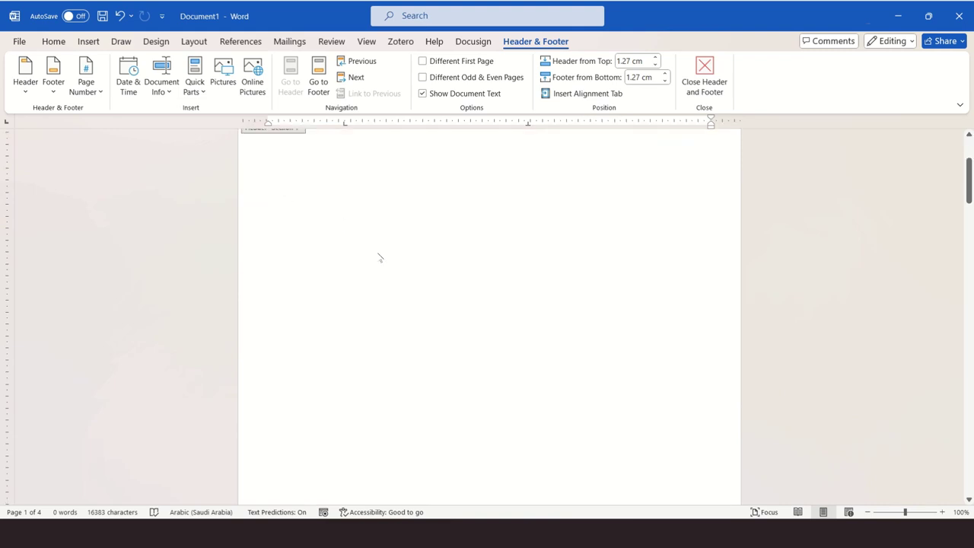
scroll(381, 257, down, 4)
scroll(393, 279, down, 3)
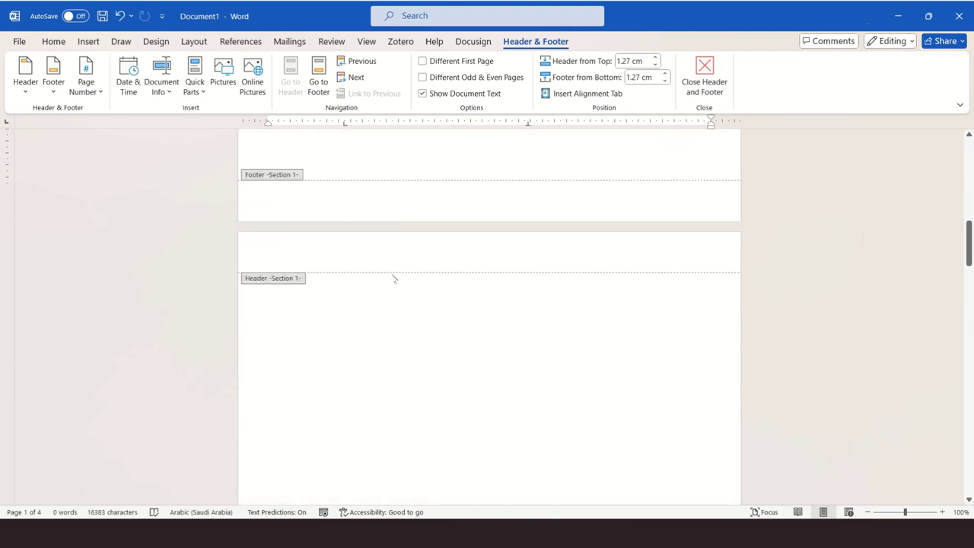
scroll(332, 288, down, 1)
scroll(333, 288, down, 5)
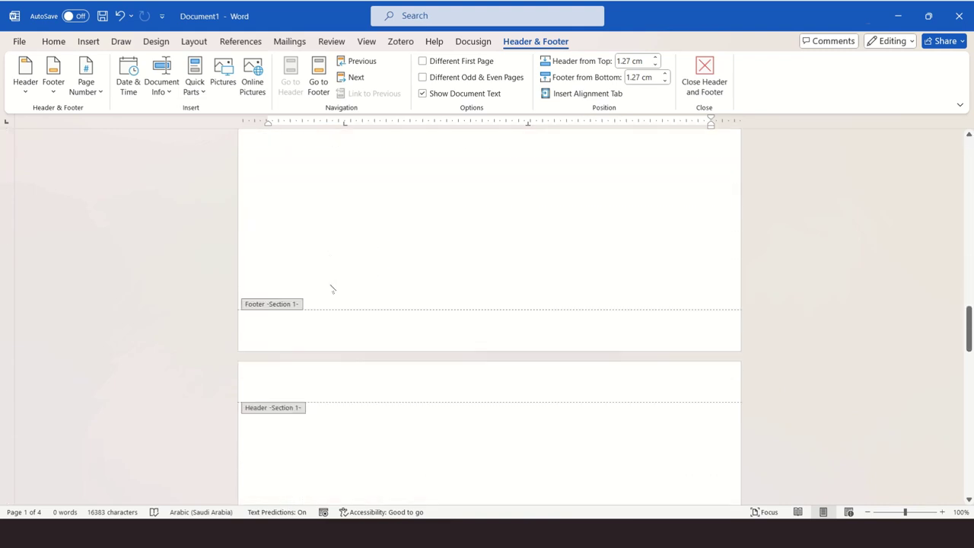
scroll(333, 288, down, 5)
scroll(333, 290, up, 12)
scroll(333, 289, down, 3)
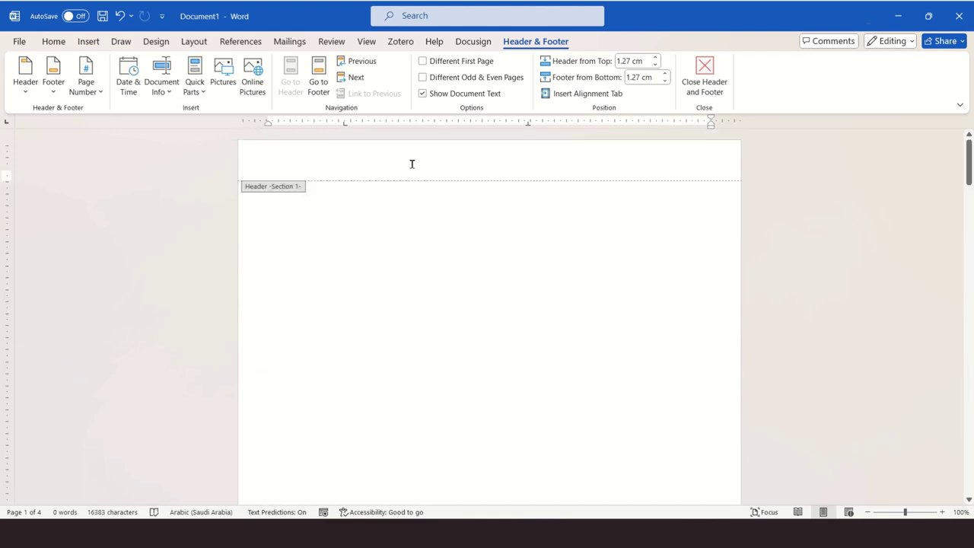
Step: Enter the header title الفصل الأول and return to the document body
key(alt+shift)
text(الفصل)
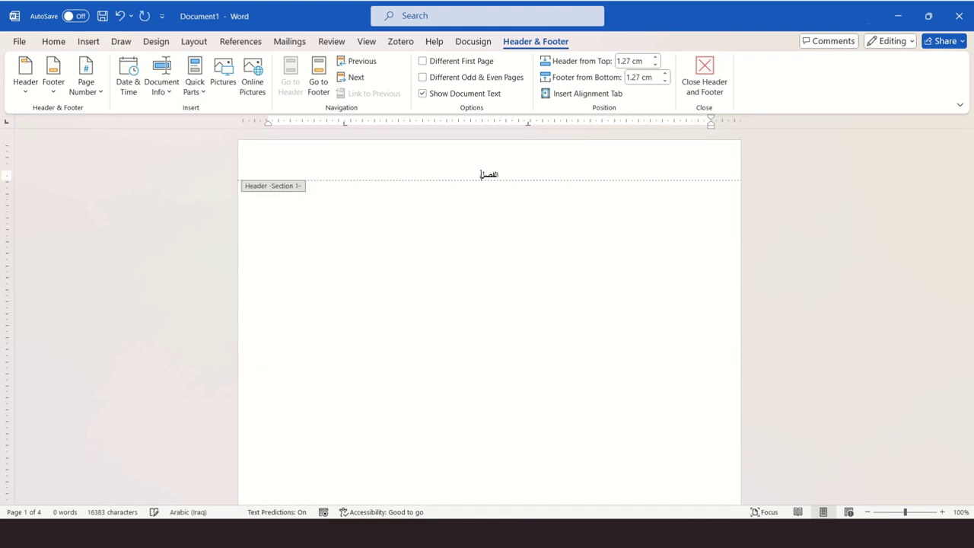
text( الأول)
triple_click(418, 165)
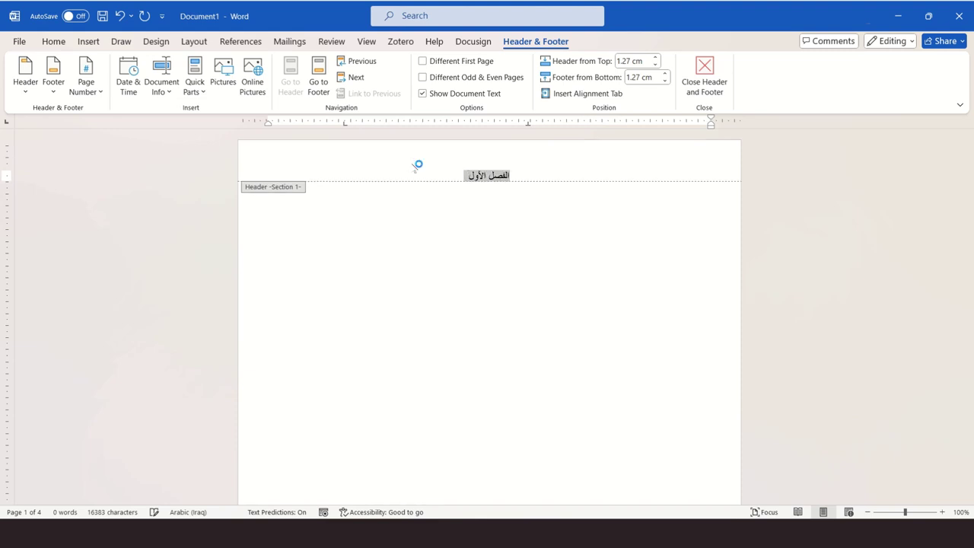
double_click(488, 244)
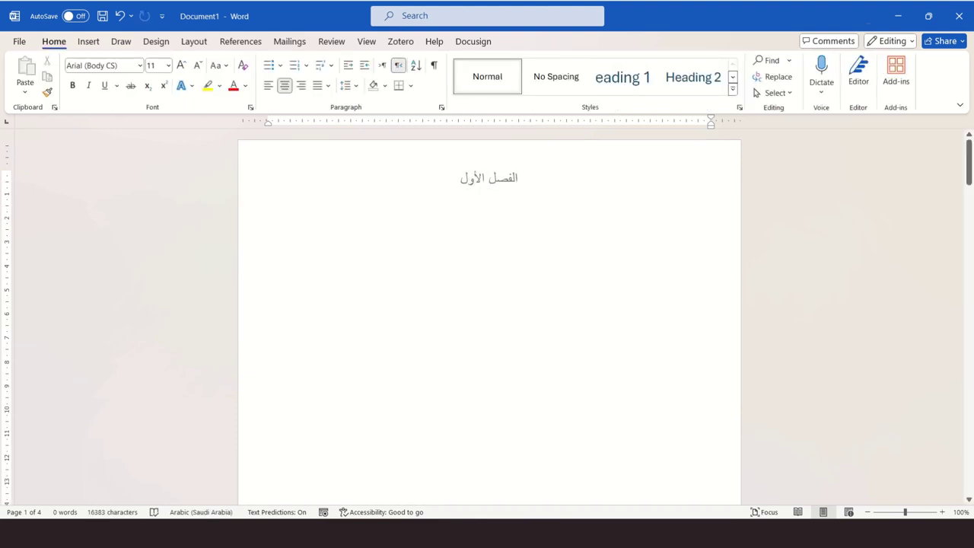
scroll(439, 246, down, 5)
scroll(440, 246, down, 5)
scroll(440, 246, down, 3)
scroll(440, 246, down, 4)
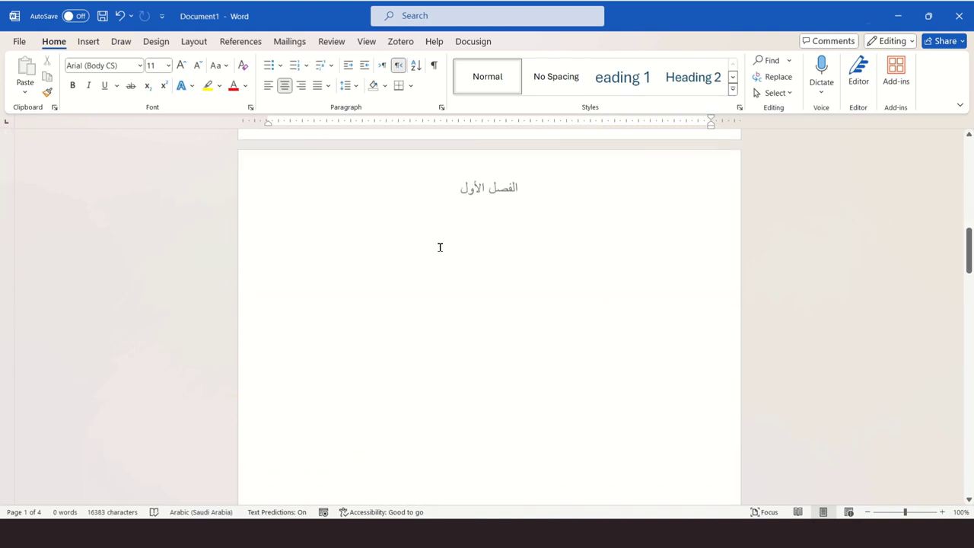
scroll(440, 246, down, 3)
scroll(440, 246, down, 3)
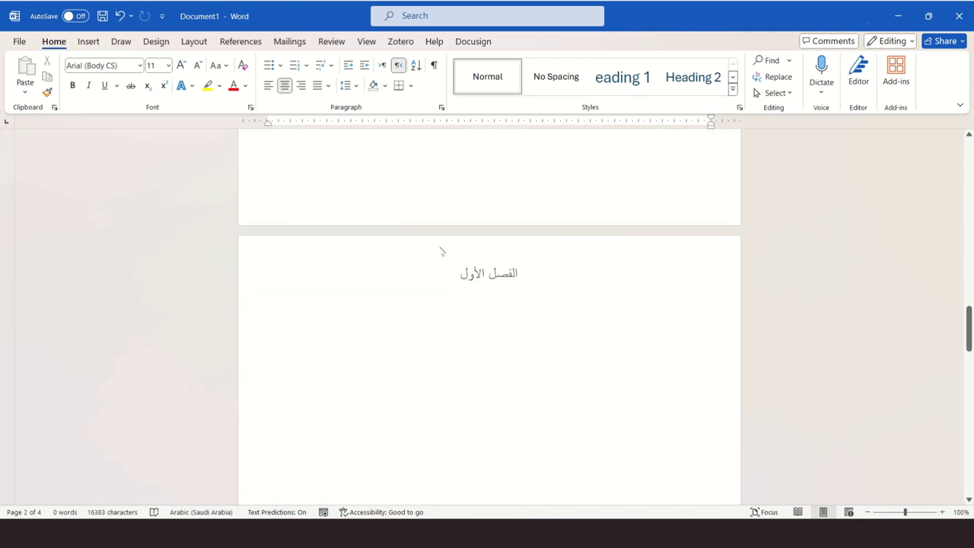
scroll(440, 248, down, 5)
scroll(440, 250, down, 4)
scroll(439, 245, down, 3)
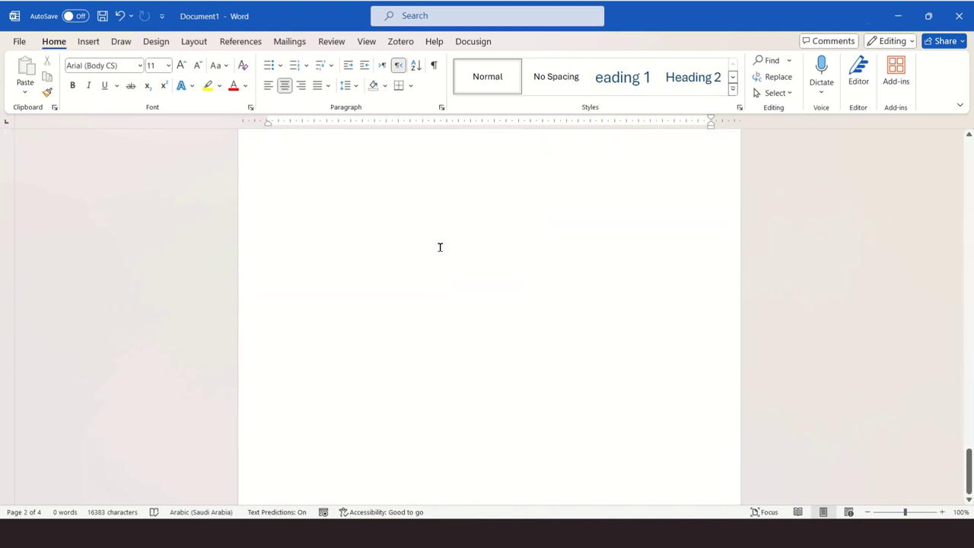
scroll(439, 246, down, 2)
scroll(439, 245, down, 2)
scroll(489, 244, up, 1)
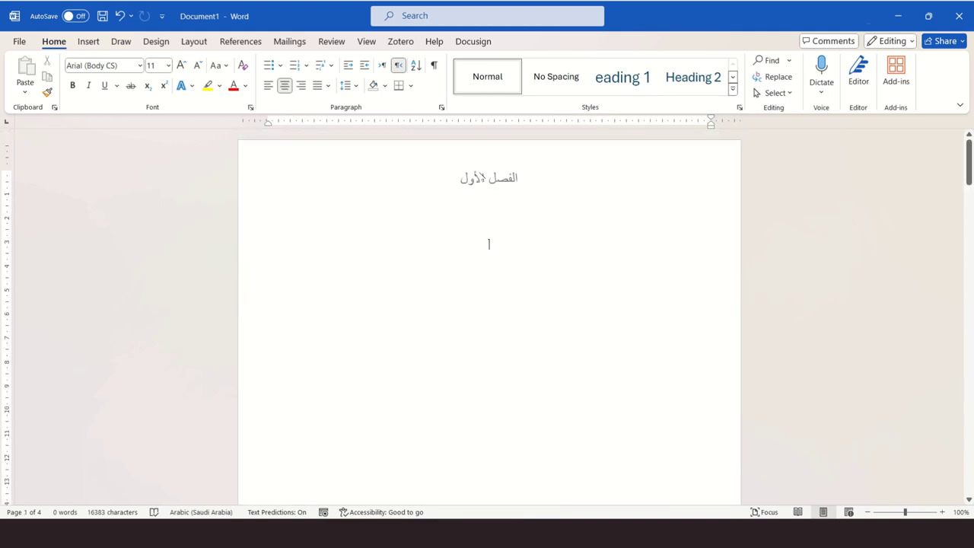
scroll(477, 258, down, 5)
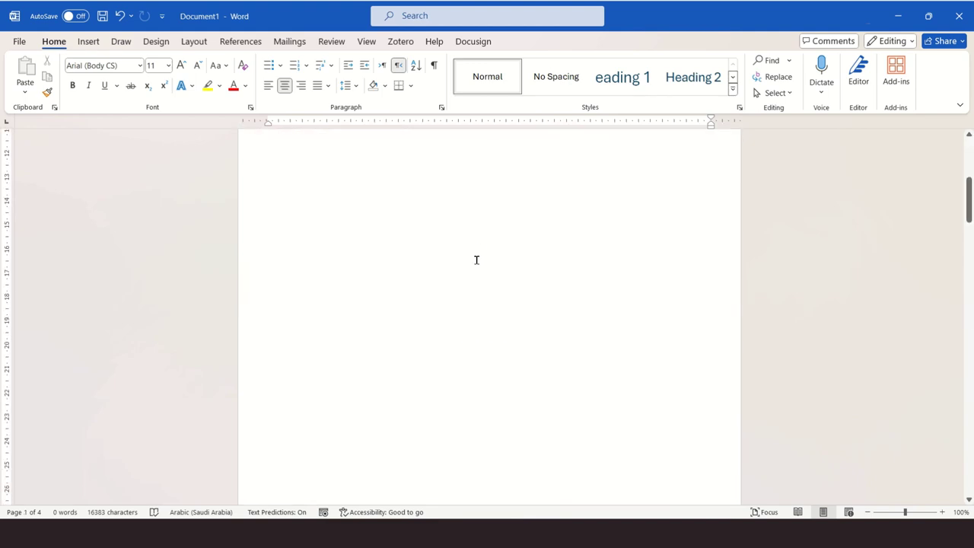
scroll(476, 259, down, 4)
scroll(477, 260, down, 2)
scroll(476, 259, down, 5)
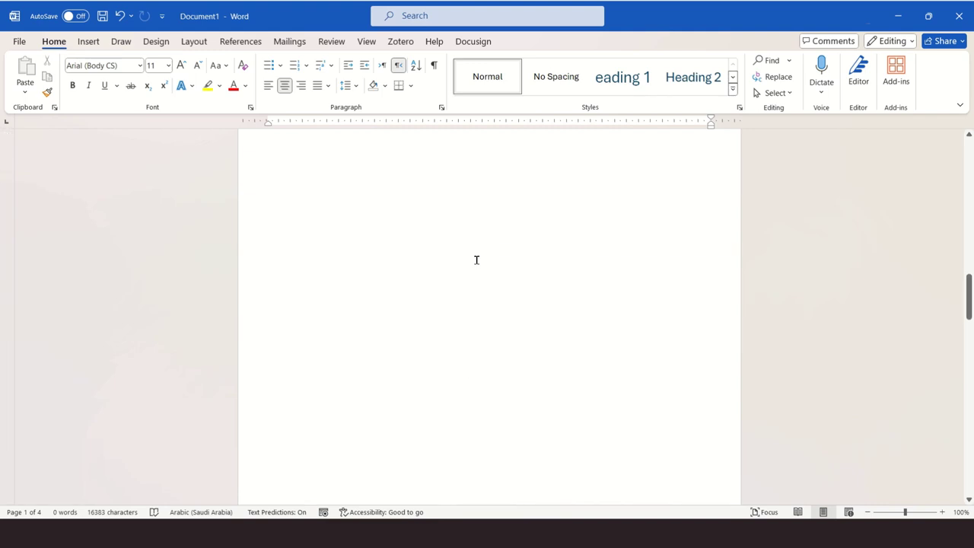
scroll(477, 260, down, 3)
key(ctrl+Home)
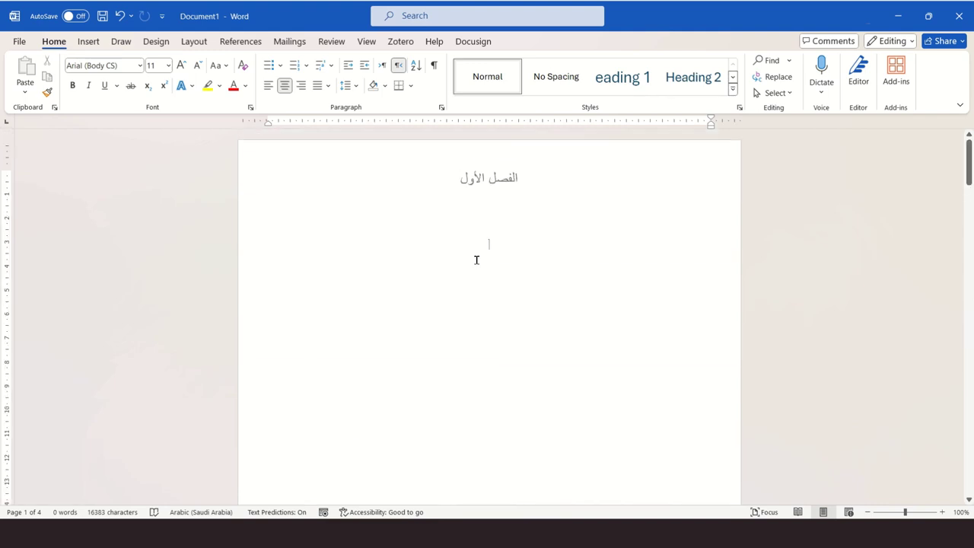
Step: Add a plain top page number to the header with the title الفصل الأول tabbed beside it
double_click(491, 179)
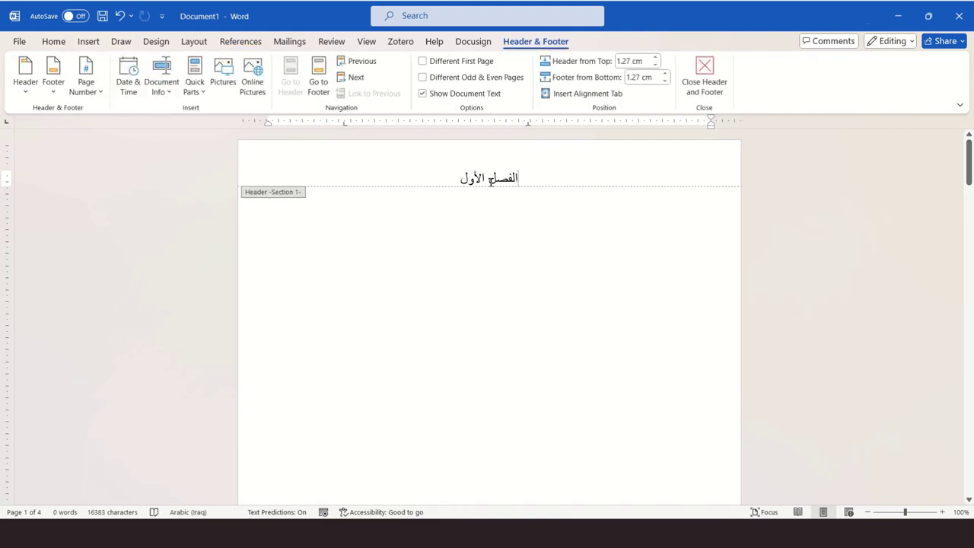
click(94, 93)
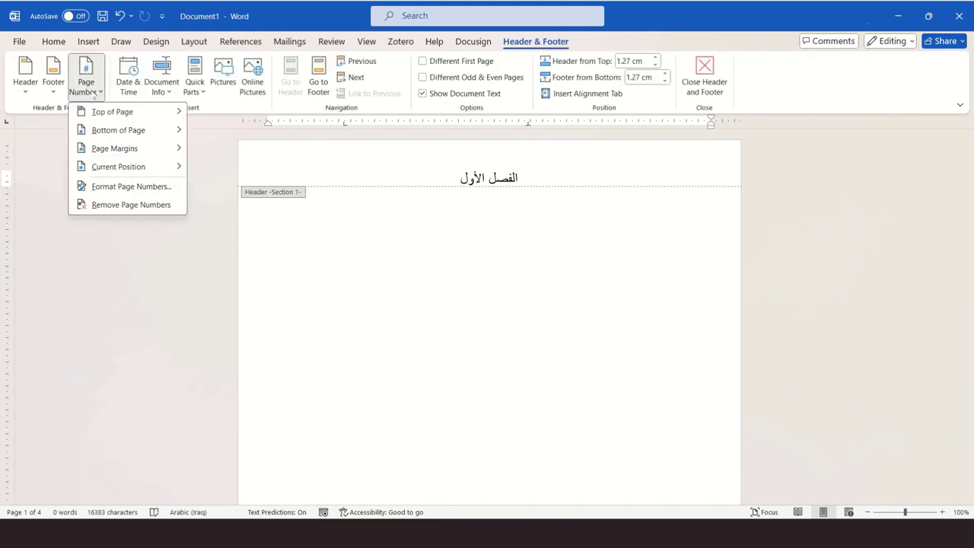
mouse_move(99, 113)
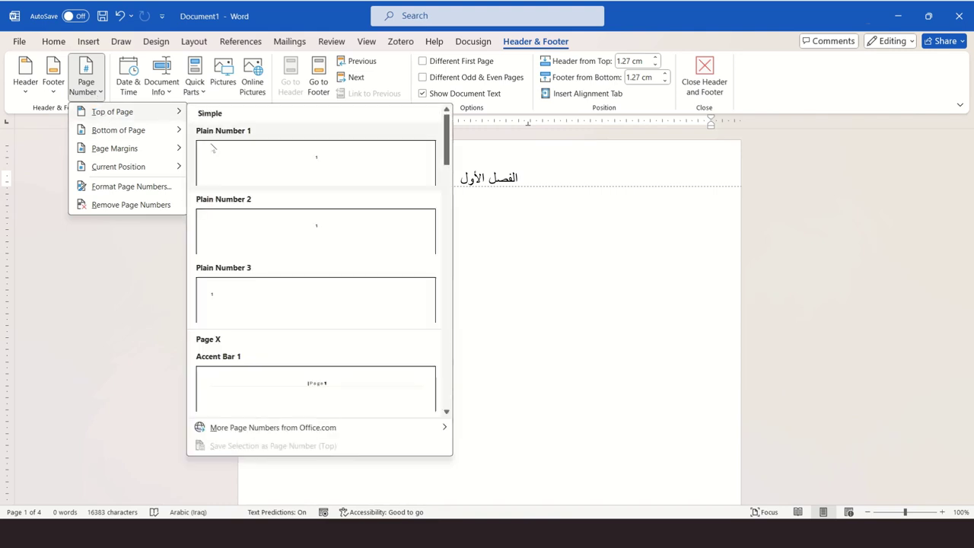
click(228, 296)
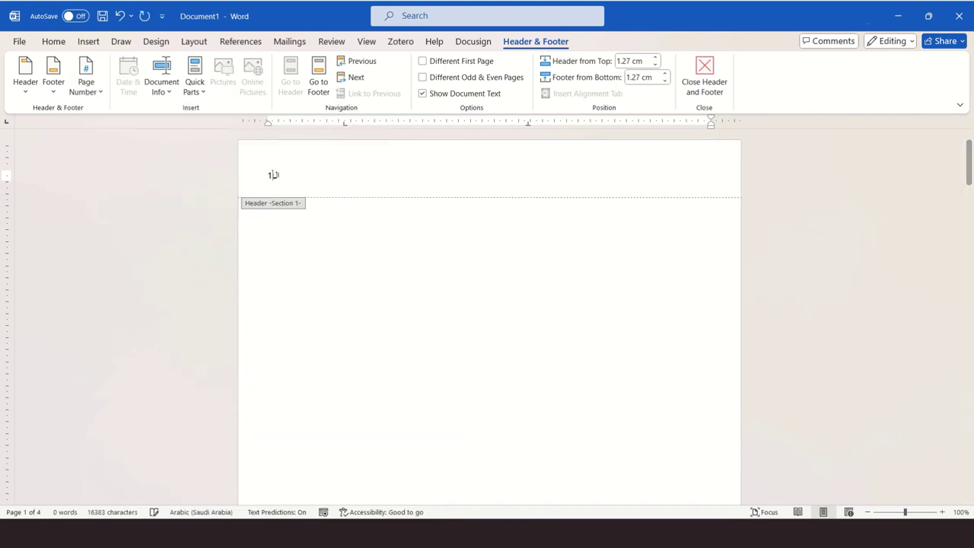
text(الفصل ا)
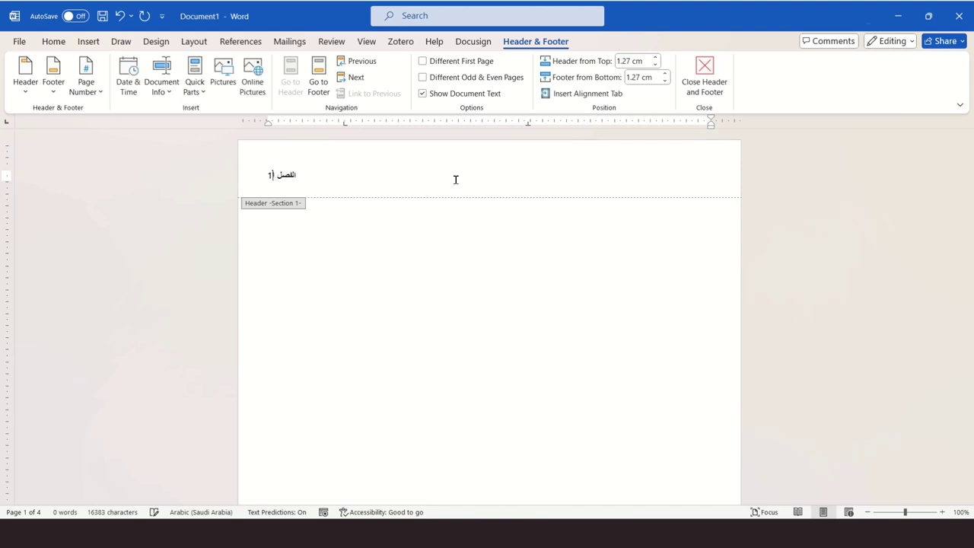
text(لأول)
key(Tab)
key(Tab)
Step: Enlarge the header title الفصل الأول by two font sizes and close the header
key(ctrl+a)
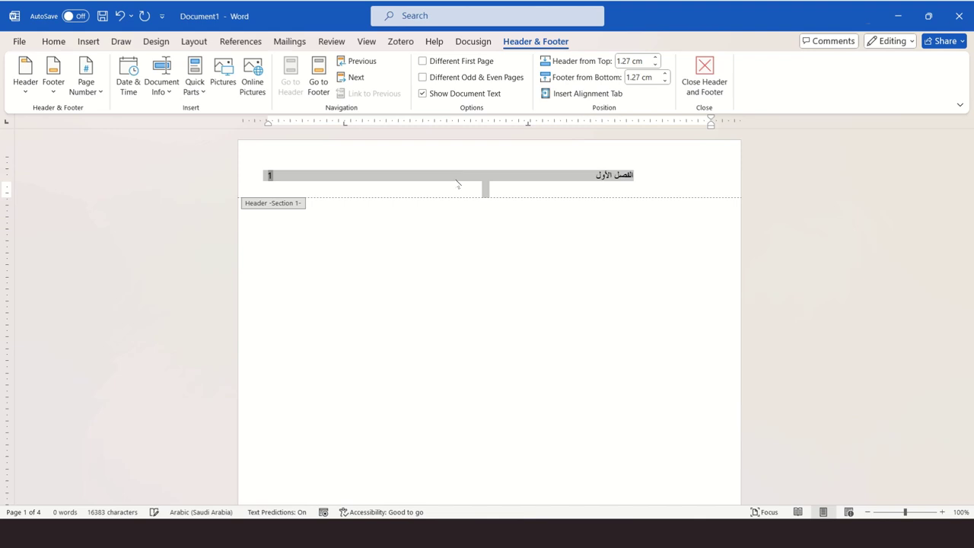
click(471, 181)
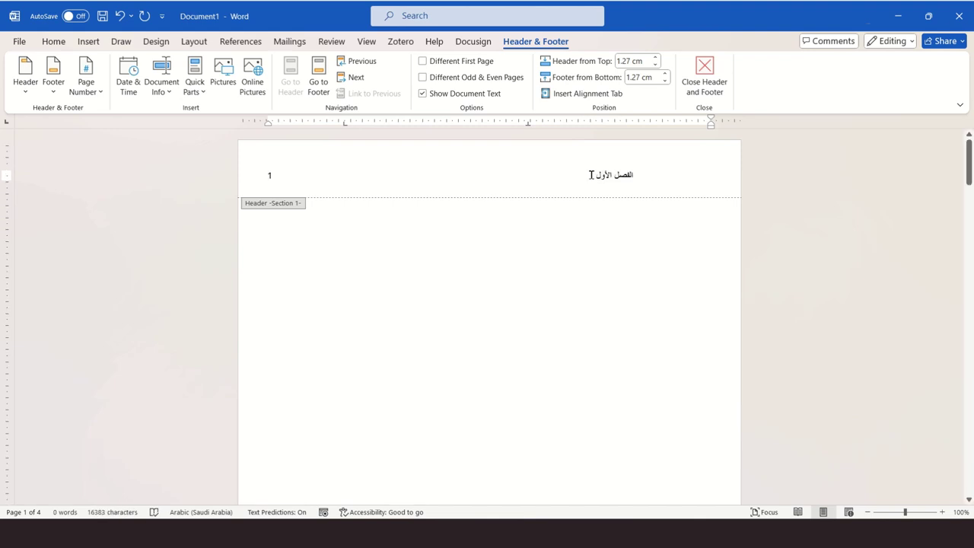
drag(593, 176, 635, 175)
key(ctrl+bracketright)
key(ctrl+bracketright)
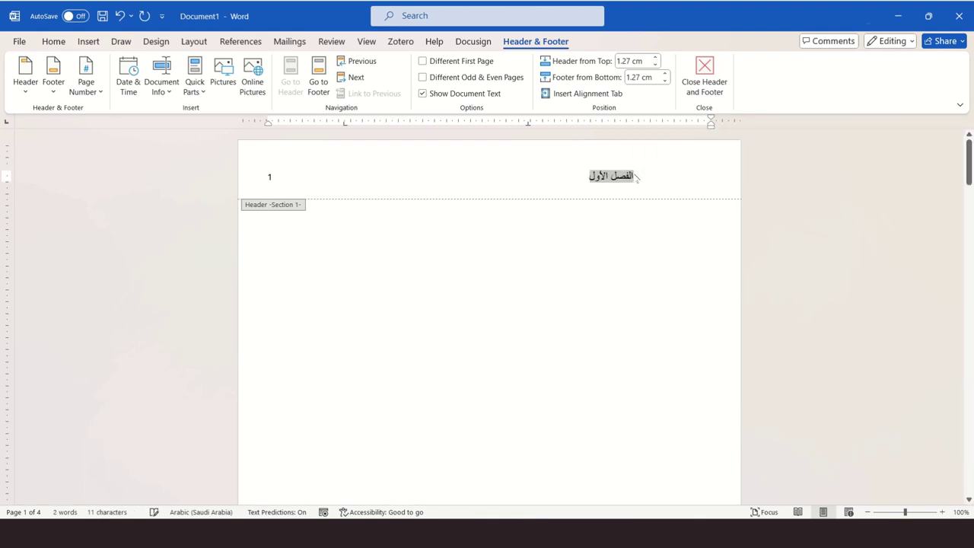
key(ctrl+bracketright)
key(ctrl+bracketright)
key(ctrl+bracketright)
click(638, 177)
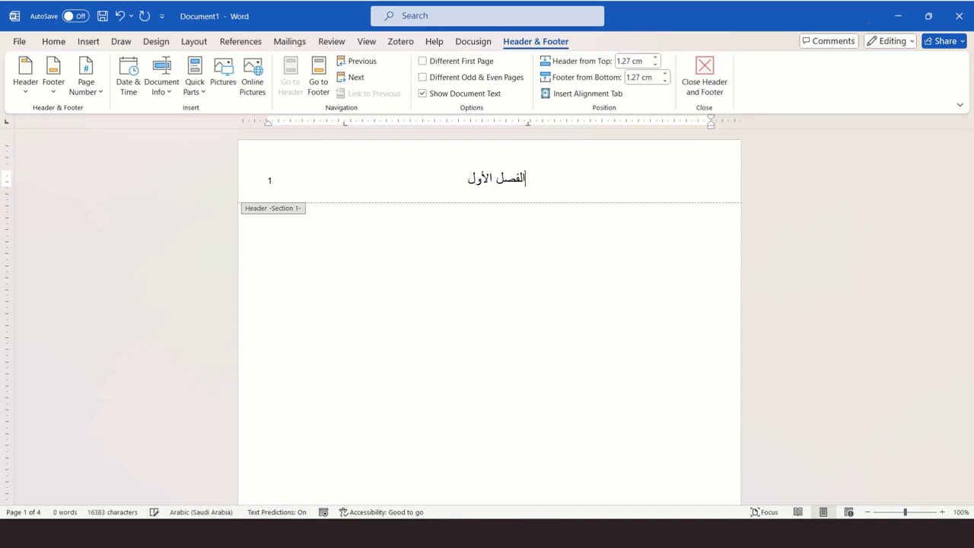
triple_click(584, 191)
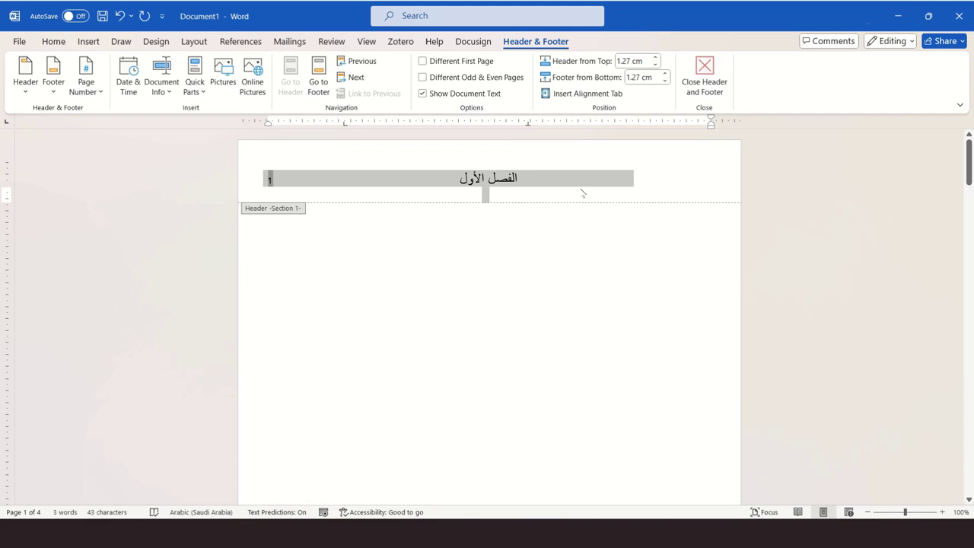
click(491, 194)
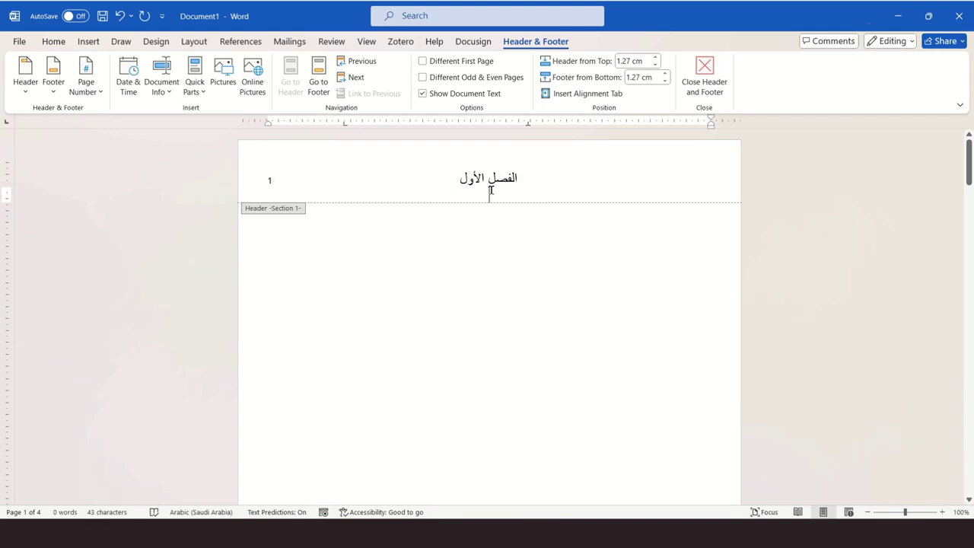
double_click(486, 245)
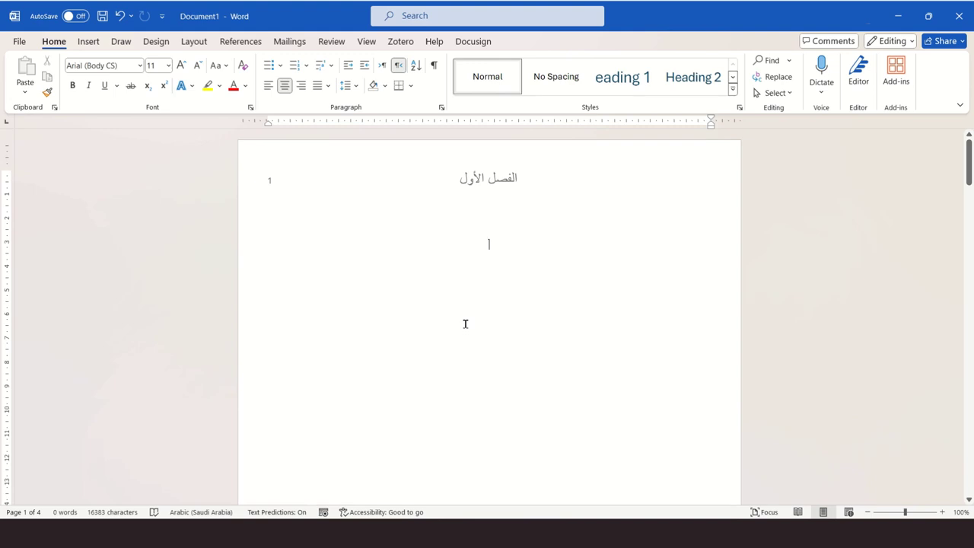
scroll(465, 324, down, 5)
scroll(465, 324, down, 5)
scroll(465, 324, down, 5)
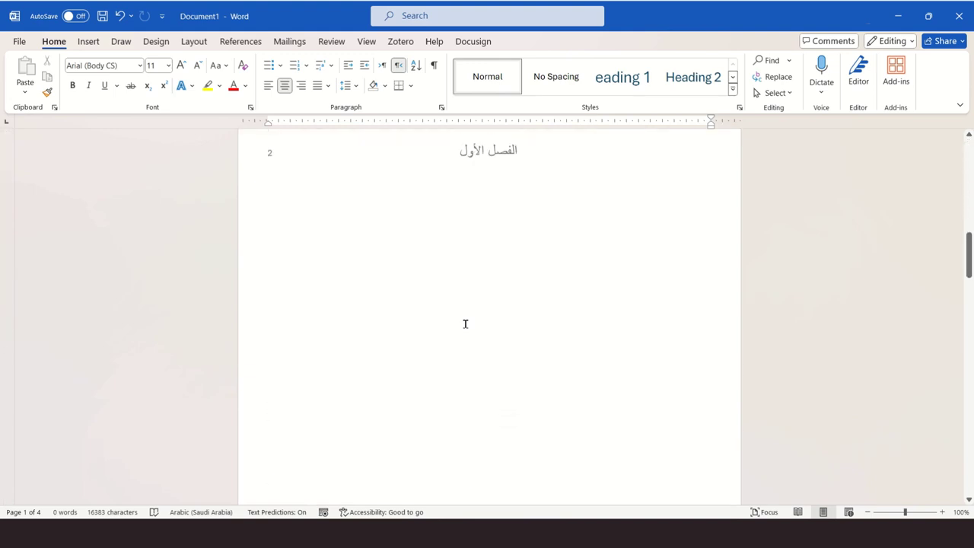
scroll(465, 323, down, 5)
scroll(465, 324, up, 15)
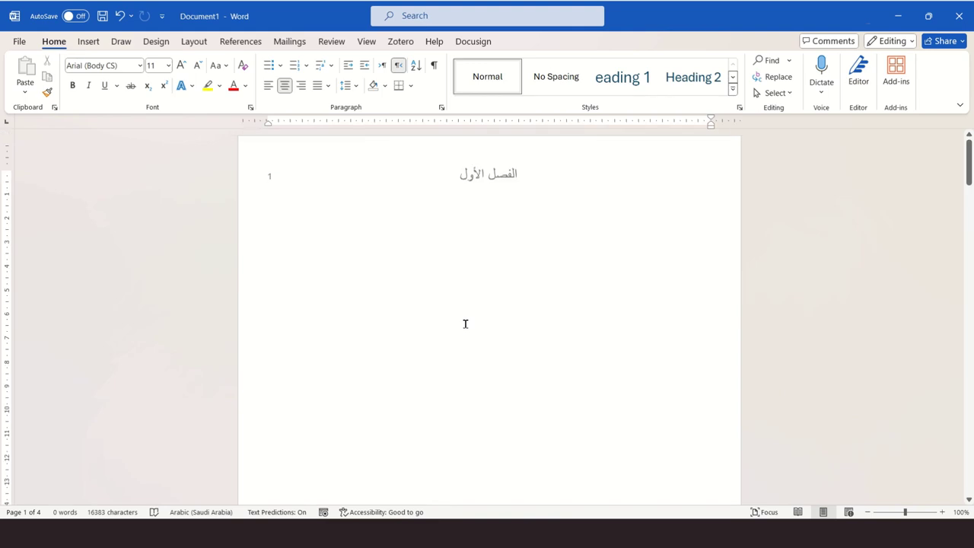
scroll(302, 400, down, 15)
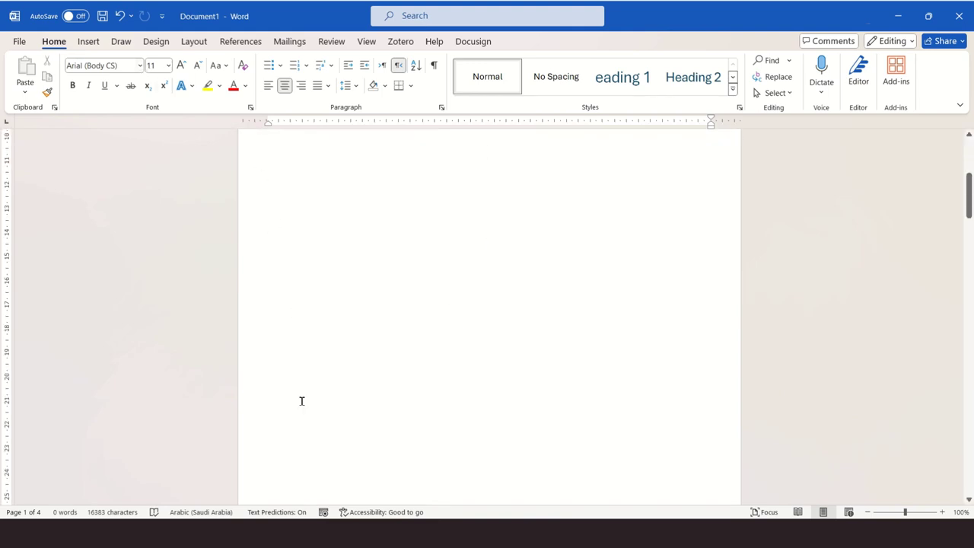
scroll(302, 401, down, 5)
scroll(302, 400, down, 10)
scroll(301, 401, up, 15)
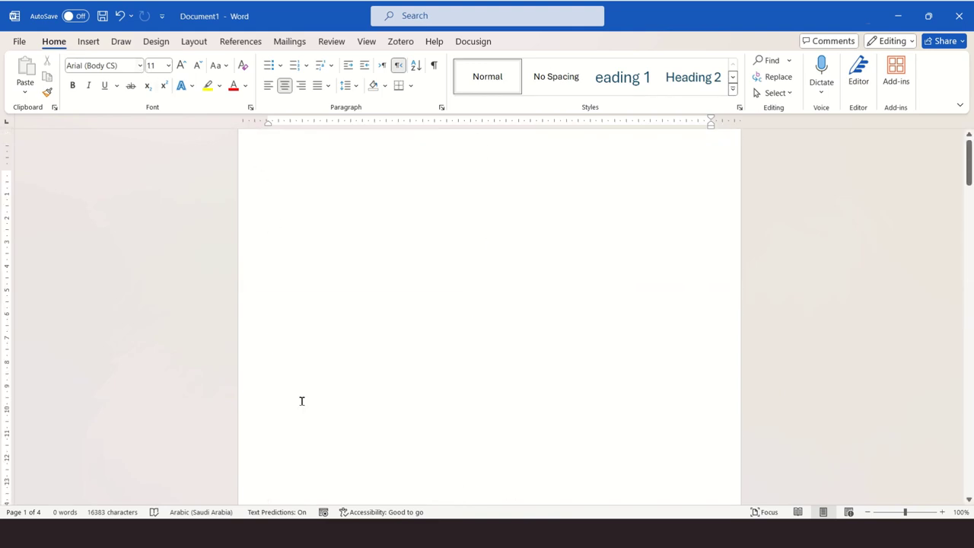
scroll(301, 400, up, 10)
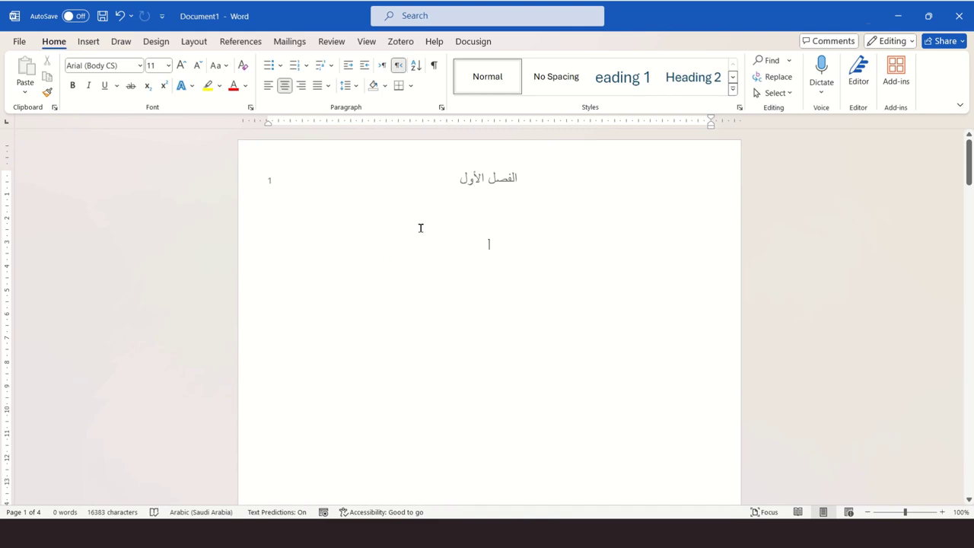
double_click(488, 176)
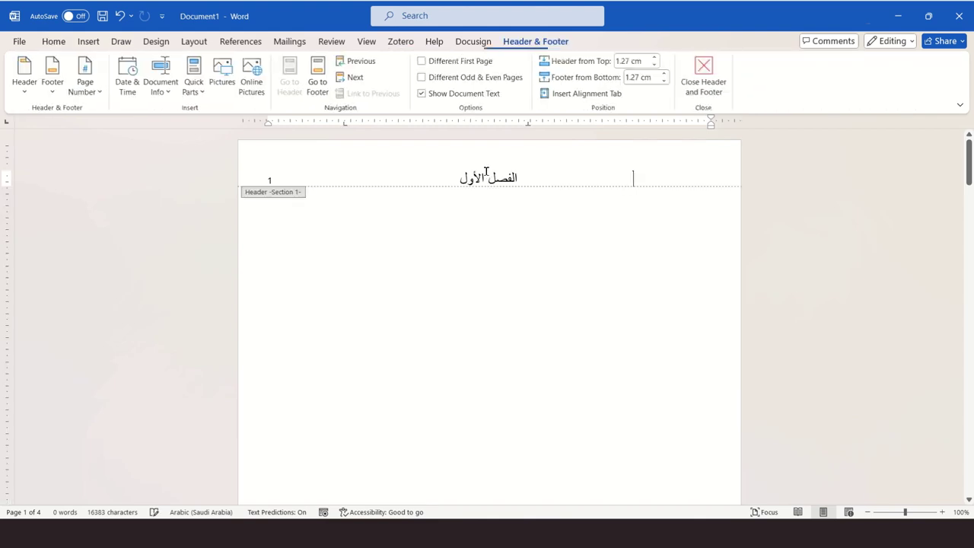
double_click(335, 225)
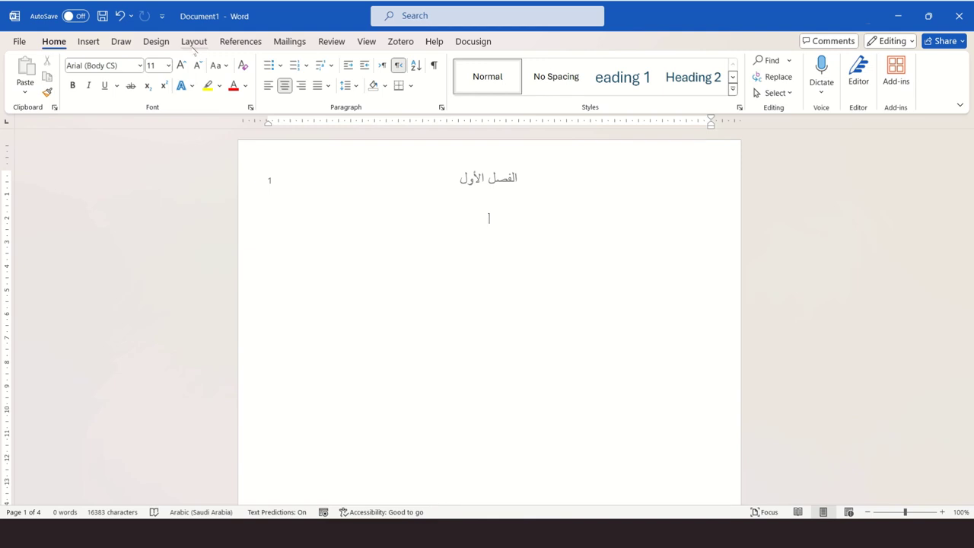
Step: Insert a Next Page section break via Layout > Breaks so page 2 starts a new section
click(194, 44)
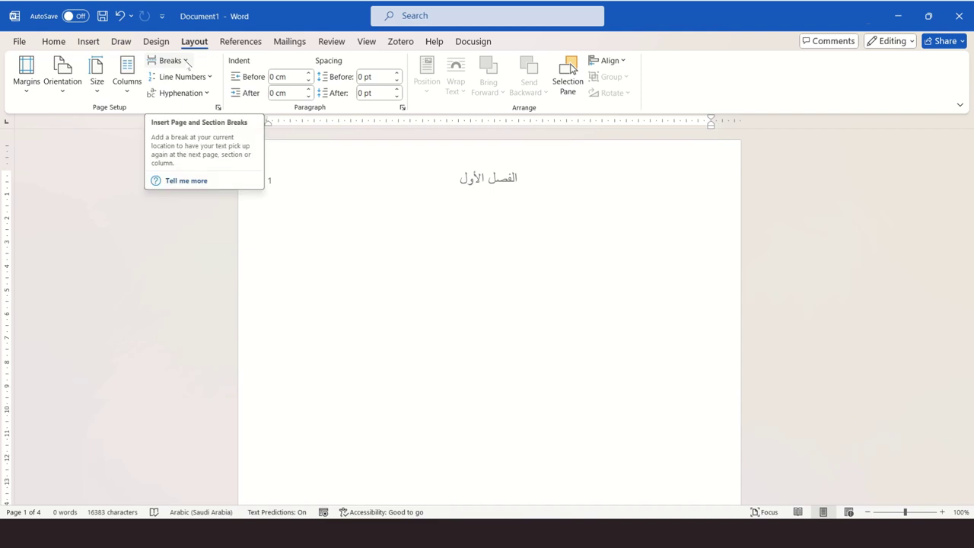
click(187, 64)
click(186, 64)
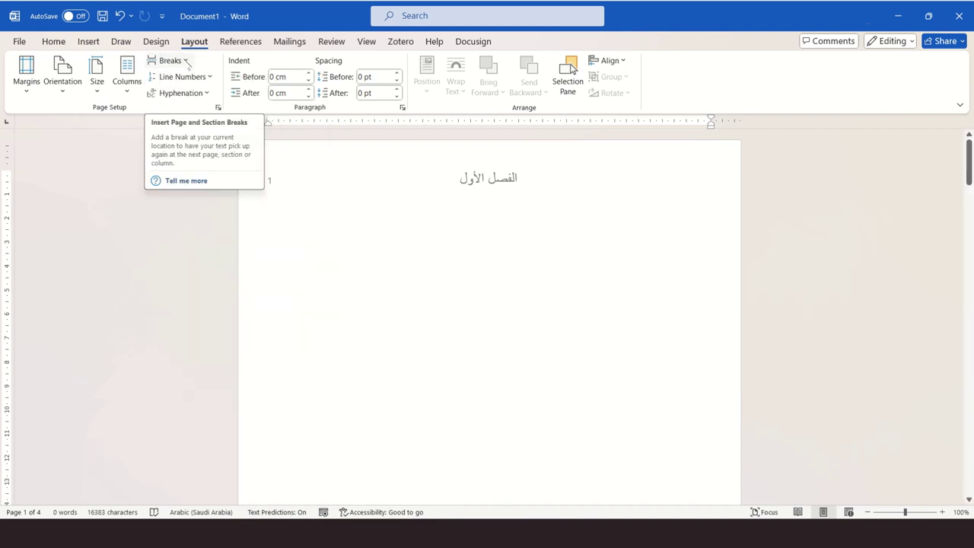
click(187, 65)
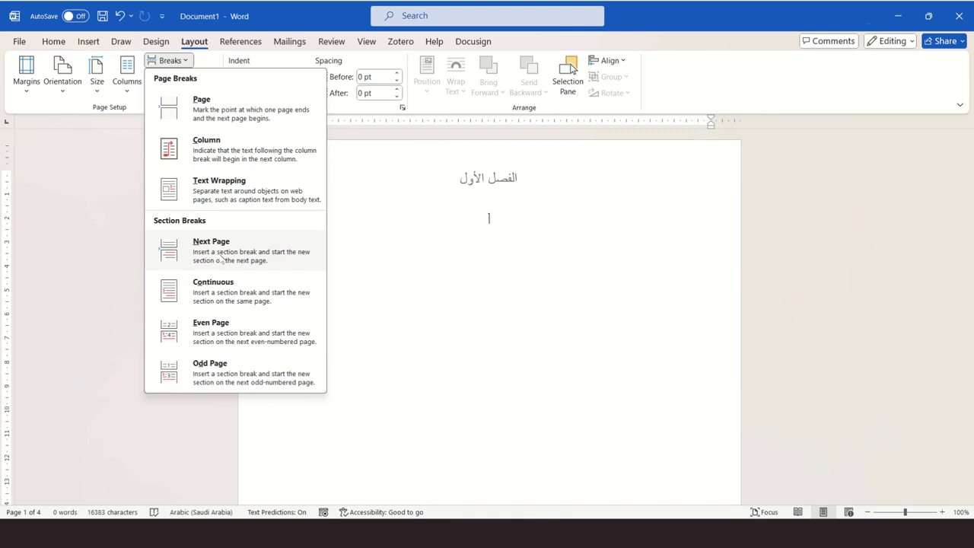
click(223, 259)
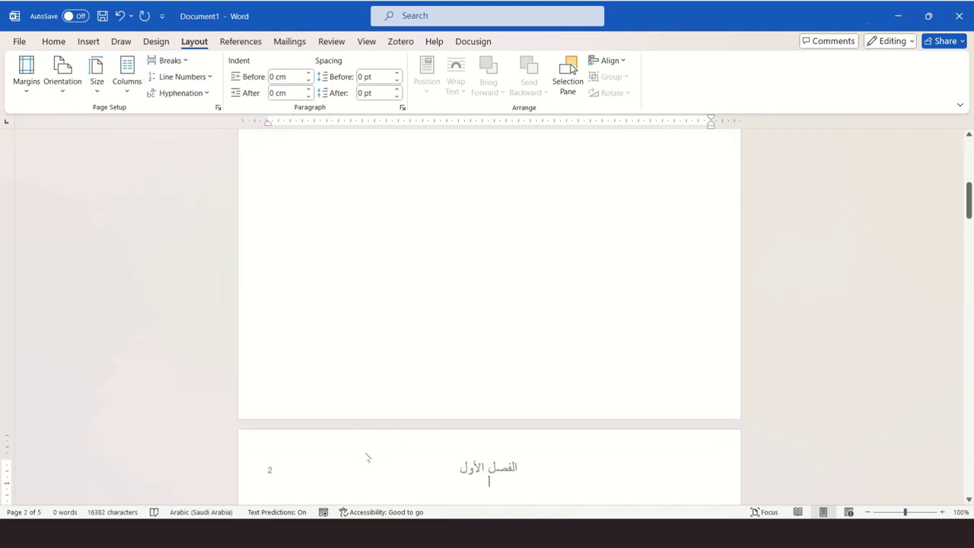
Step: Open the headers and move from the page 1 header to the Section 2 header
double_click(331, 444)
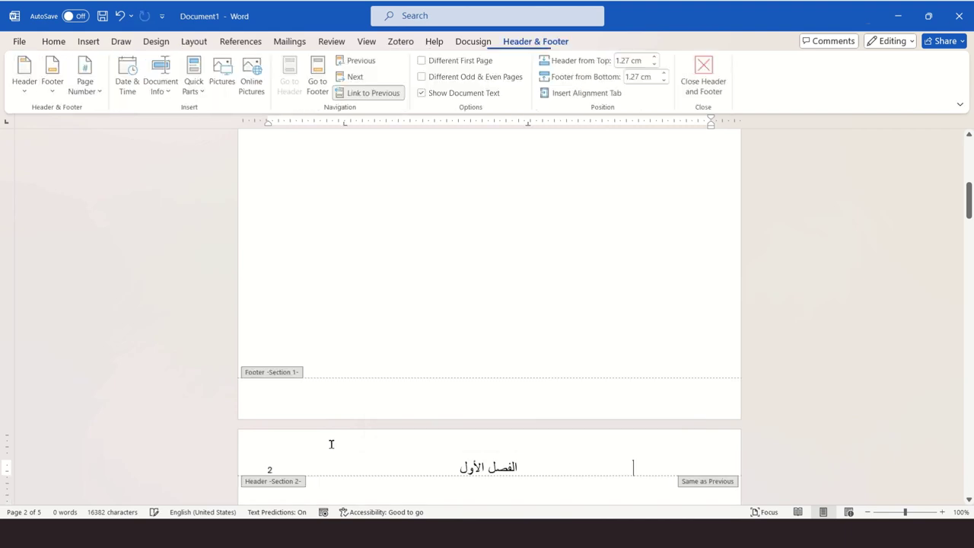
scroll(341, 186, up, 10)
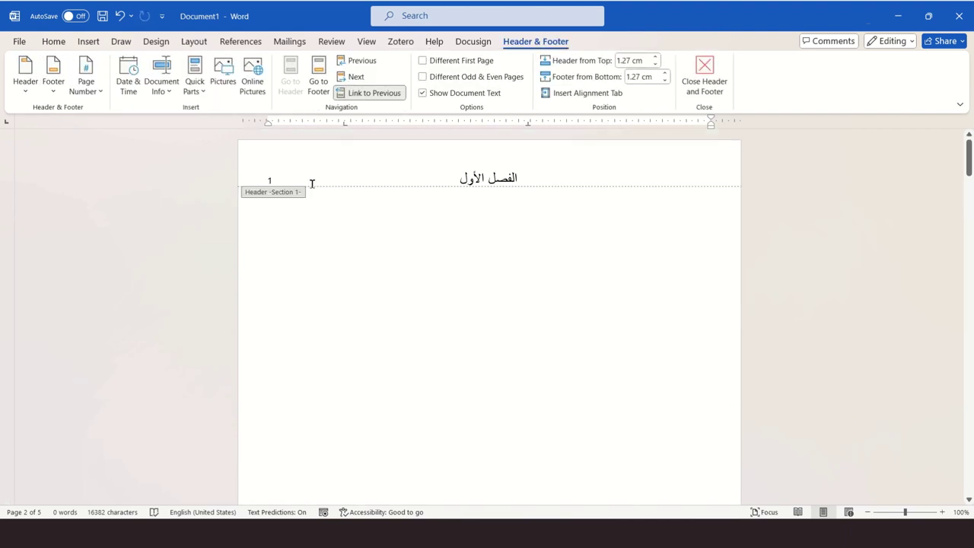
click(312, 184)
key(Down)
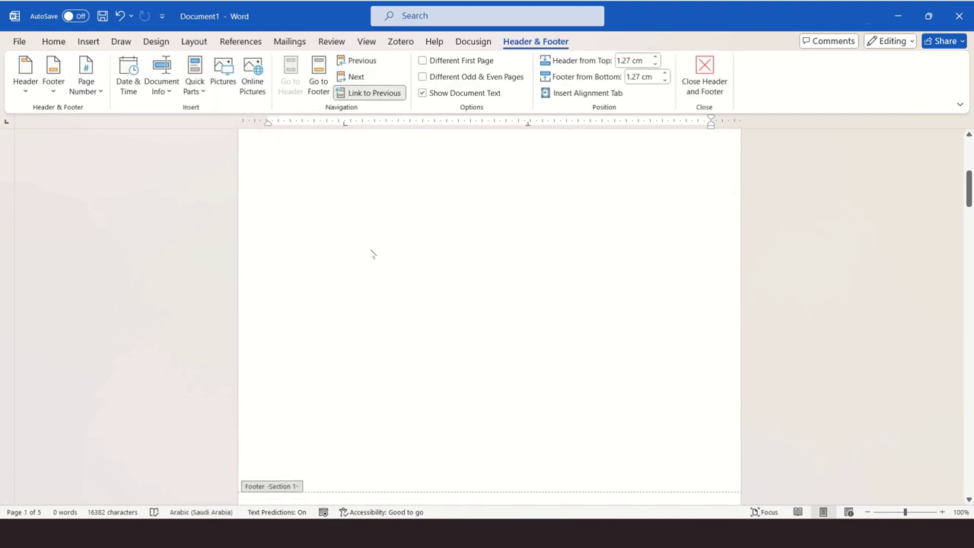
key(Down)
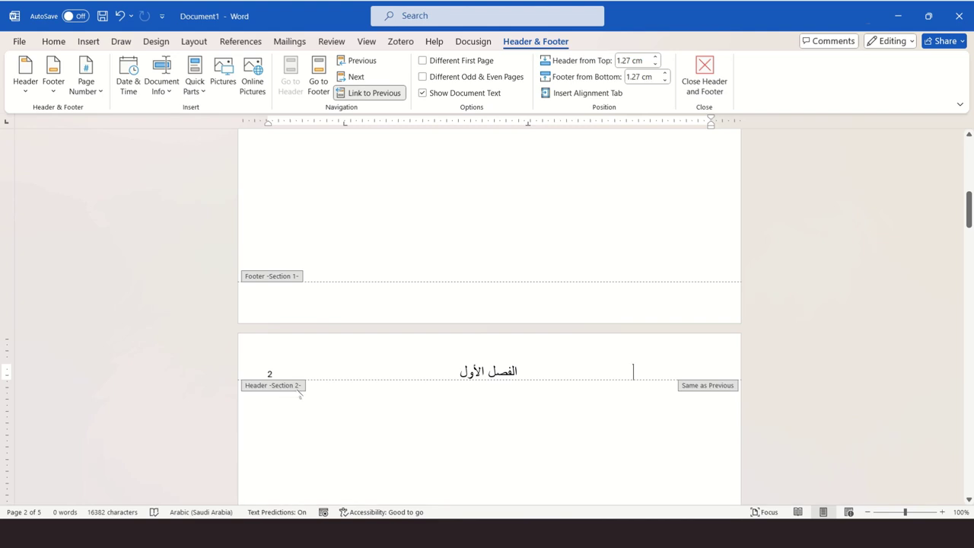
Step: Review the linked headers across all pages, then close header editing
scroll(299, 393, down, 2)
scroll(298, 393, down, 3)
scroll(298, 393, down, 2)
scroll(298, 391, down, 2)
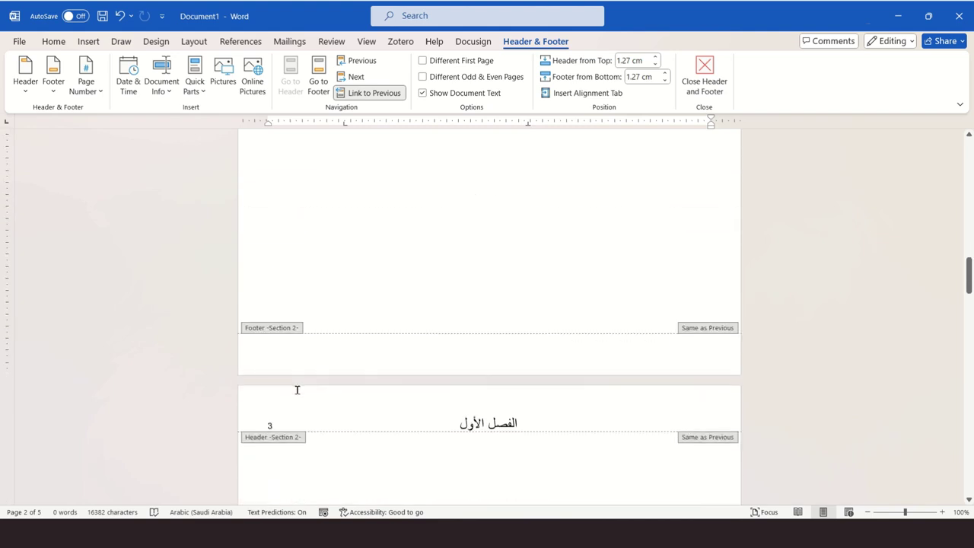
scroll(297, 390, down, 2)
scroll(296, 390, down, 3)
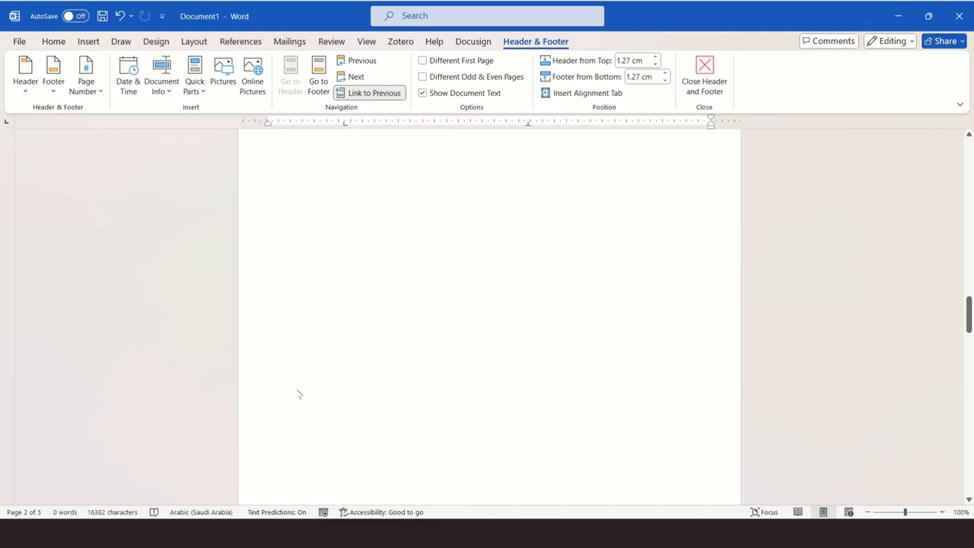
scroll(297, 390, down, 2)
scroll(297, 389, down, 2)
scroll(297, 389, down, 3)
scroll(297, 389, down, 2)
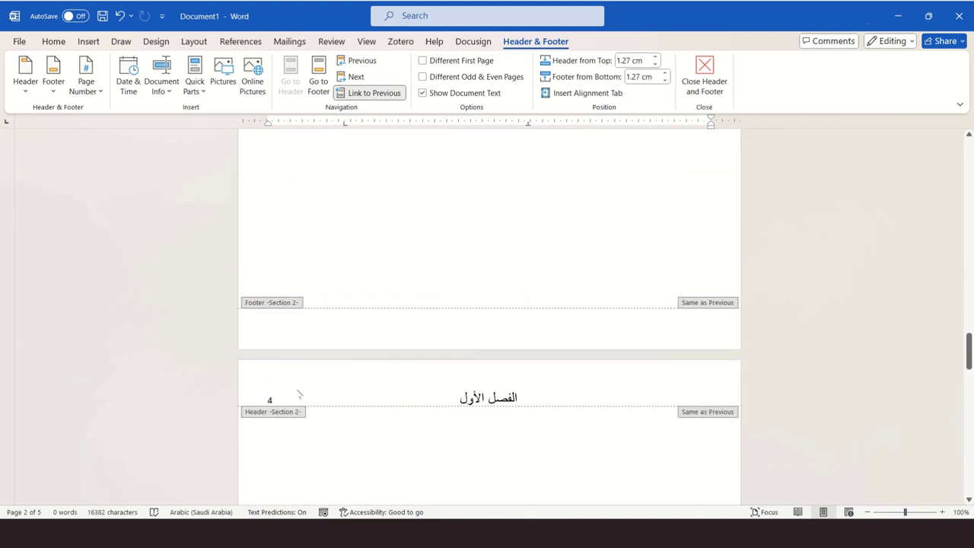
scroll(297, 390, down, 2)
scroll(297, 390, down, 1)
scroll(297, 390, up, 3)
scroll(297, 390, up, 3)
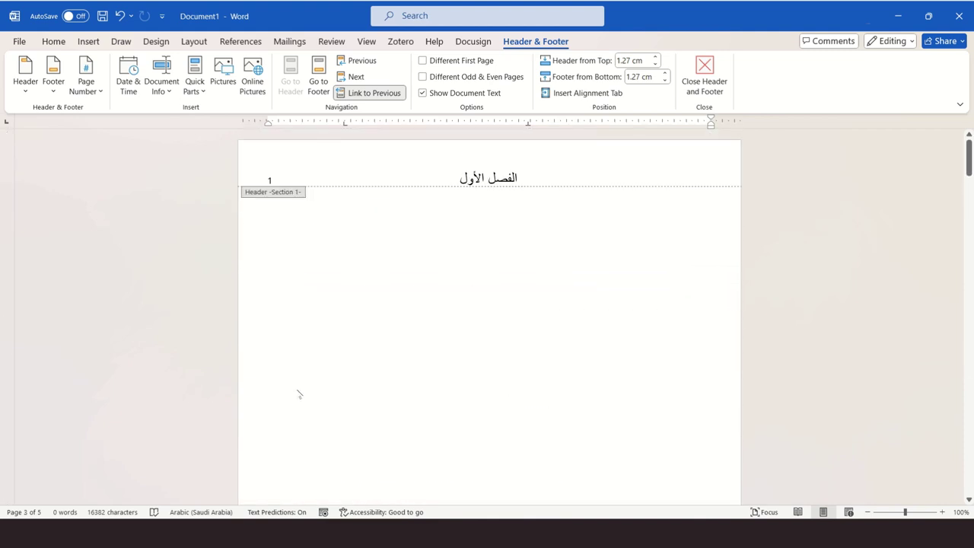
scroll(297, 390, up, 3)
scroll(300, 394, down, 3)
scroll(299, 394, down, 1)
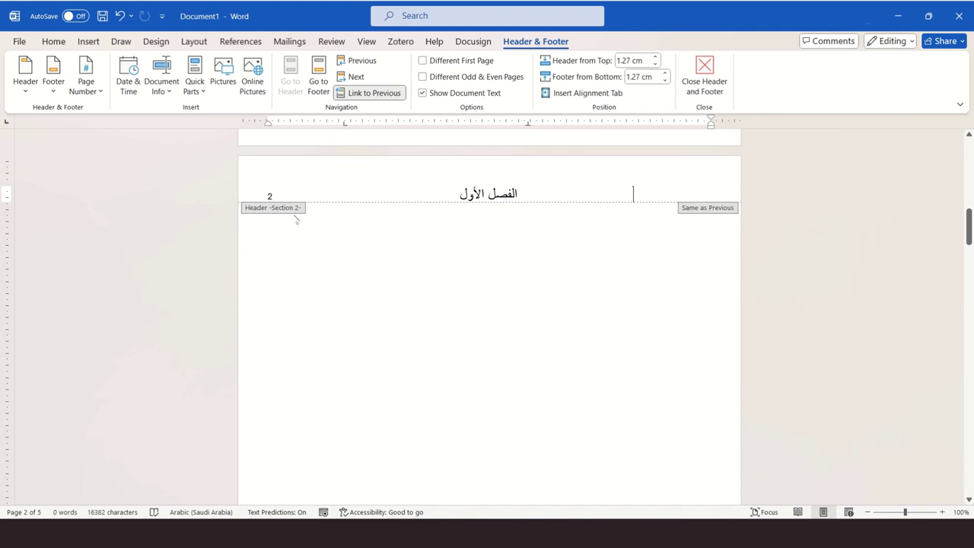
double_click(496, 231)
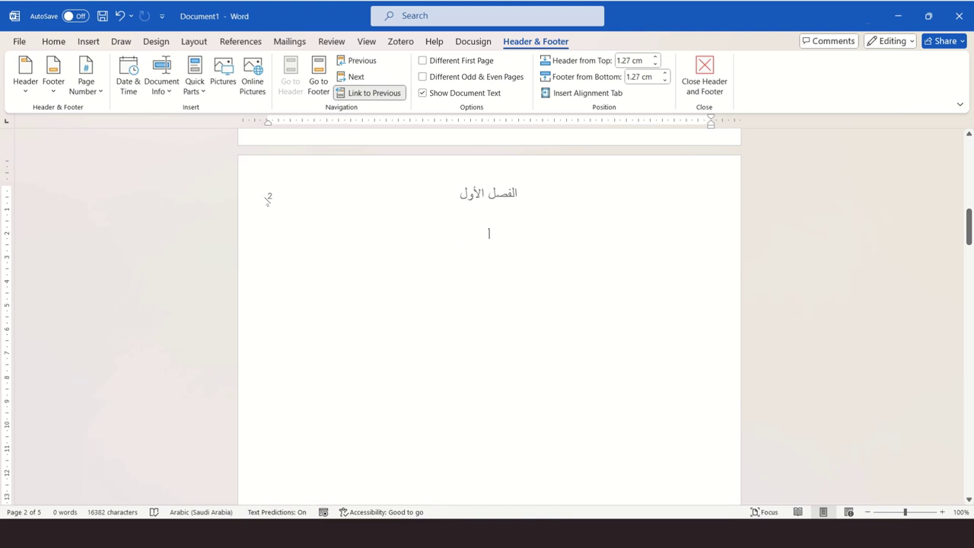
Step: Insert another Next Page section break so a third section starts on page 3
click(195, 42)
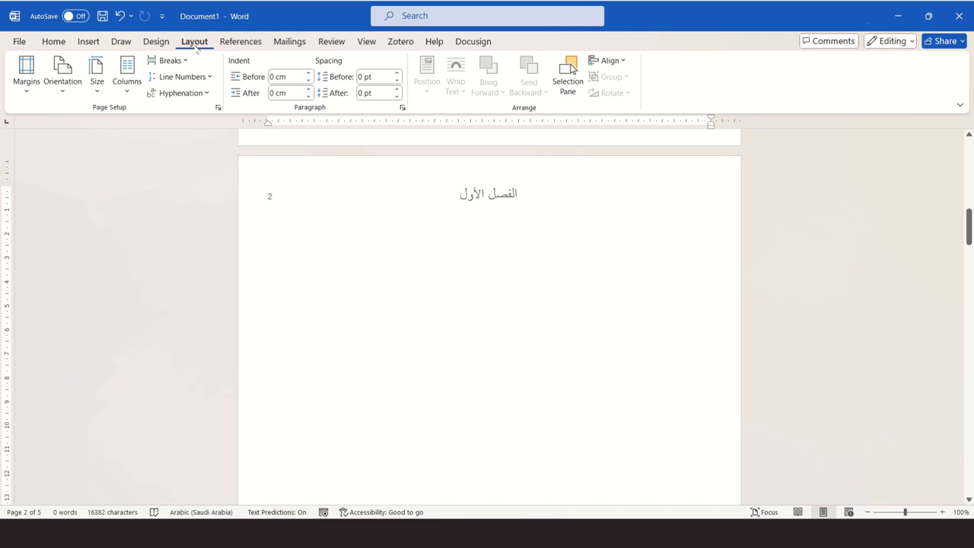
click(172, 61)
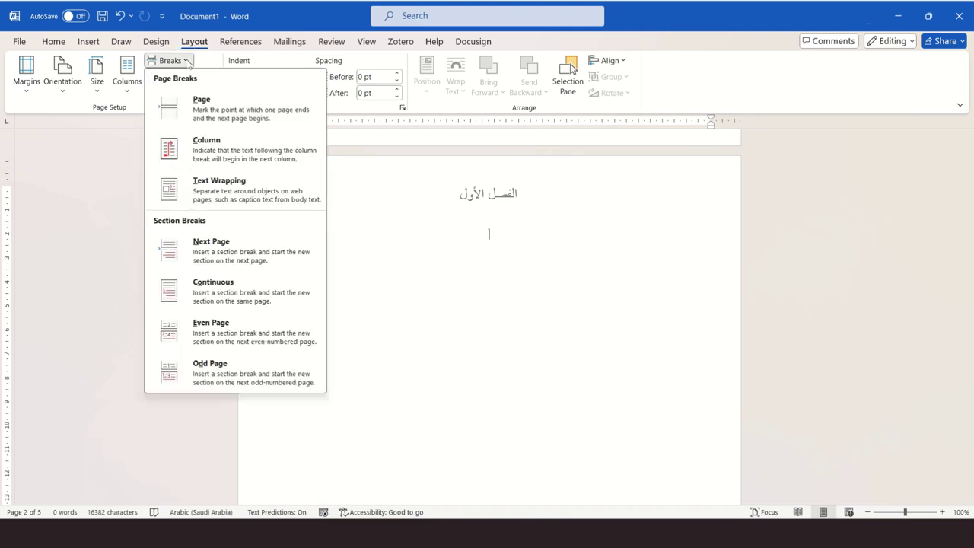
click(189, 259)
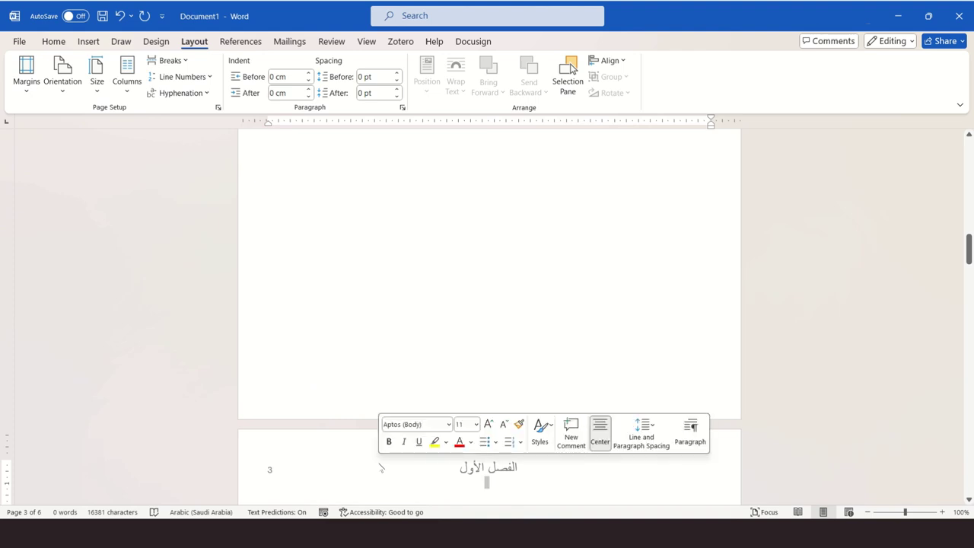
Step: Review the Section 2 and 3 headers, then exit header and footer editing
double_click(340, 459)
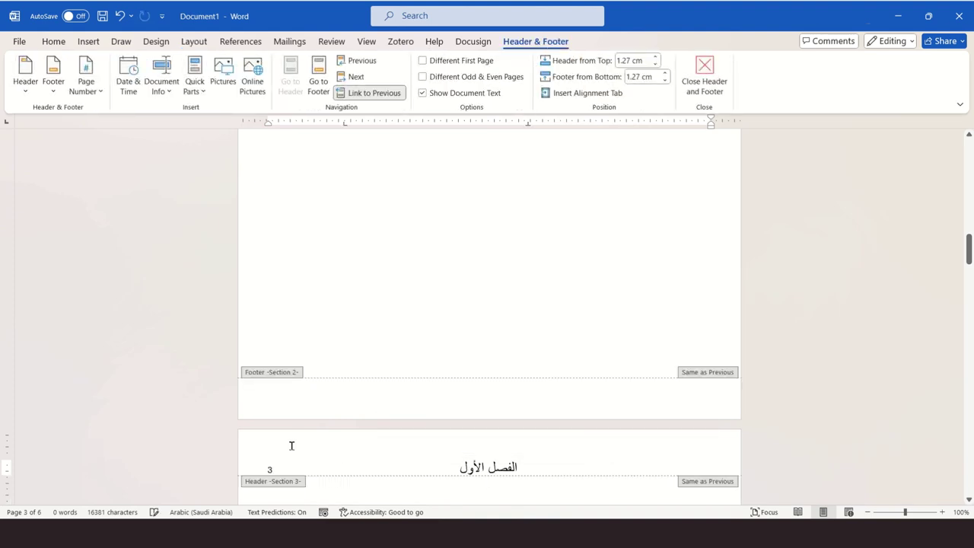
scroll(293, 448, up, 10)
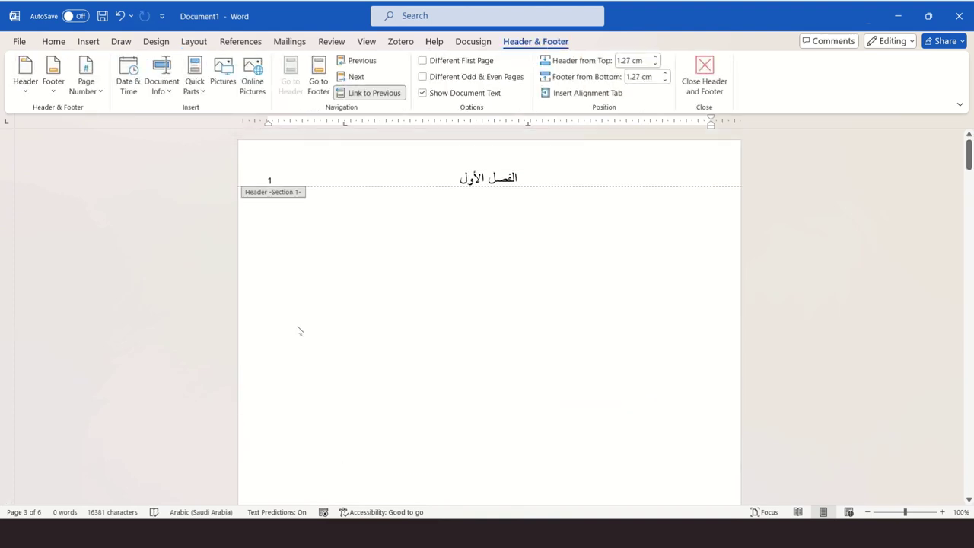
scroll(298, 330, down, 5)
scroll(298, 331, down, 5)
scroll(299, 330, down, 2)
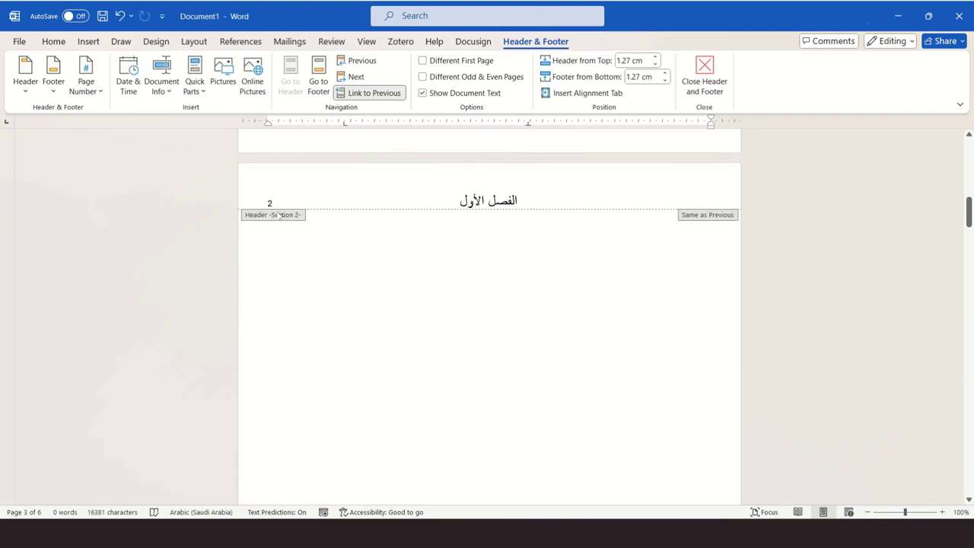
scroll(279, 214, down, 5)
scroll(279, 214, down, 5)
scroll(279, 213, down, 3)
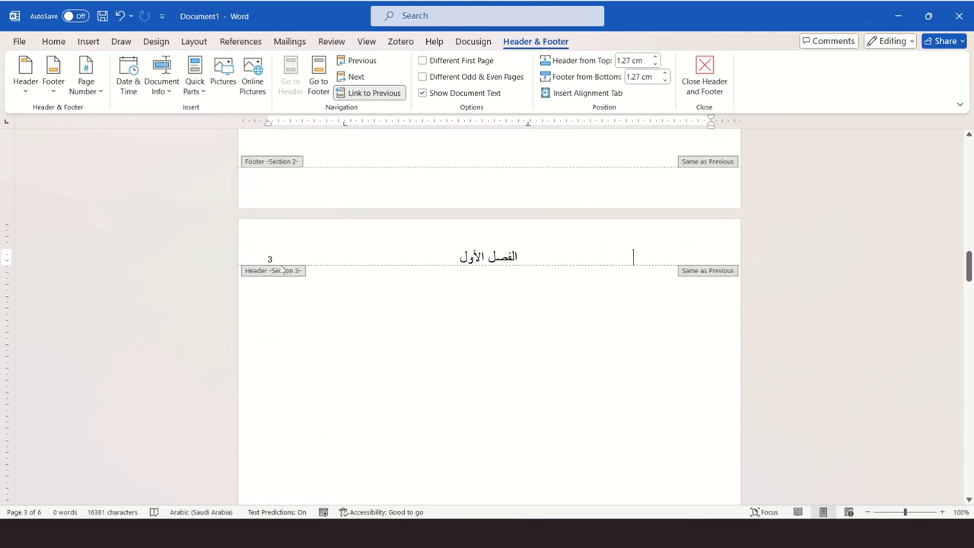
scroll(282, 270, down, 7)
scroll(282, 269, down, 4)
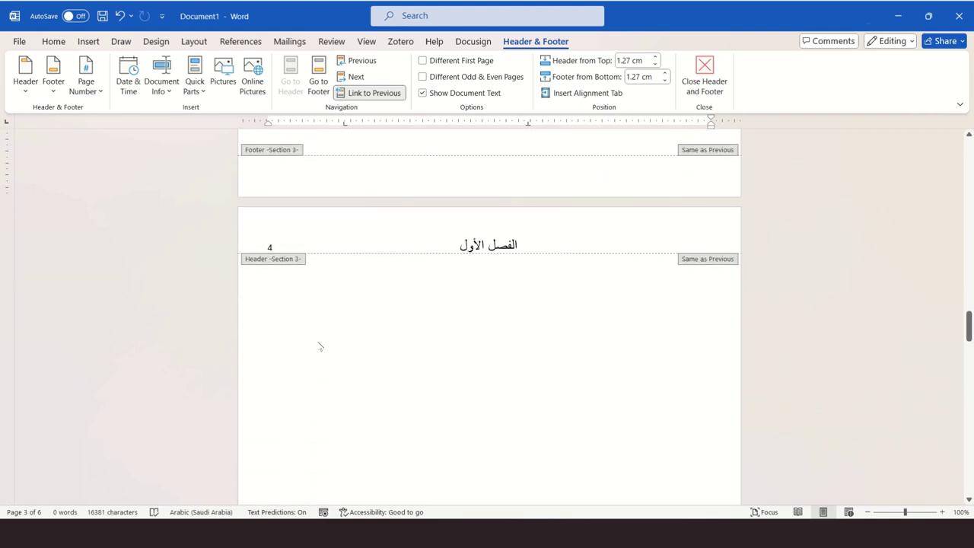
scroll(386, 304, up, 1)
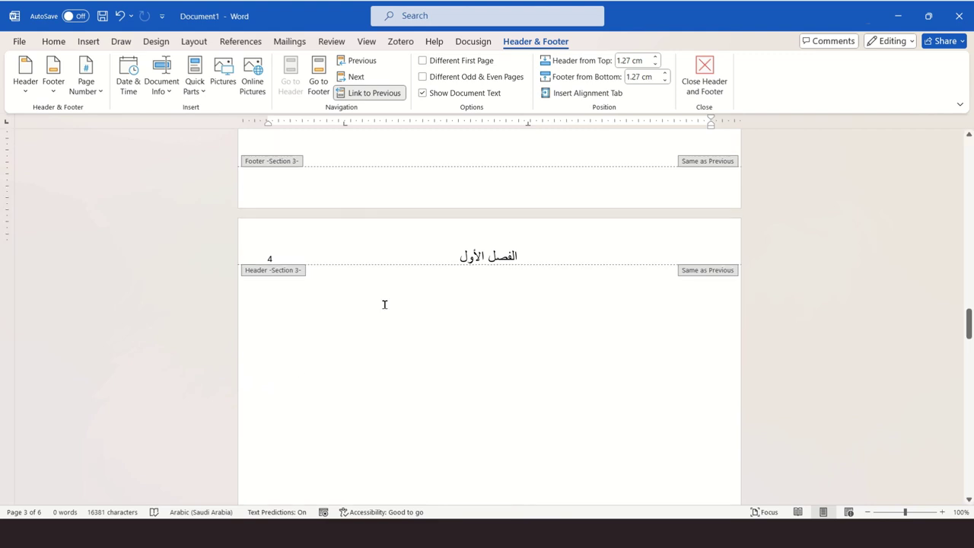
scroll(385, 305, up, 4)
scroll(385, 305, up, 3)
scroll(386, 365, up, 3)
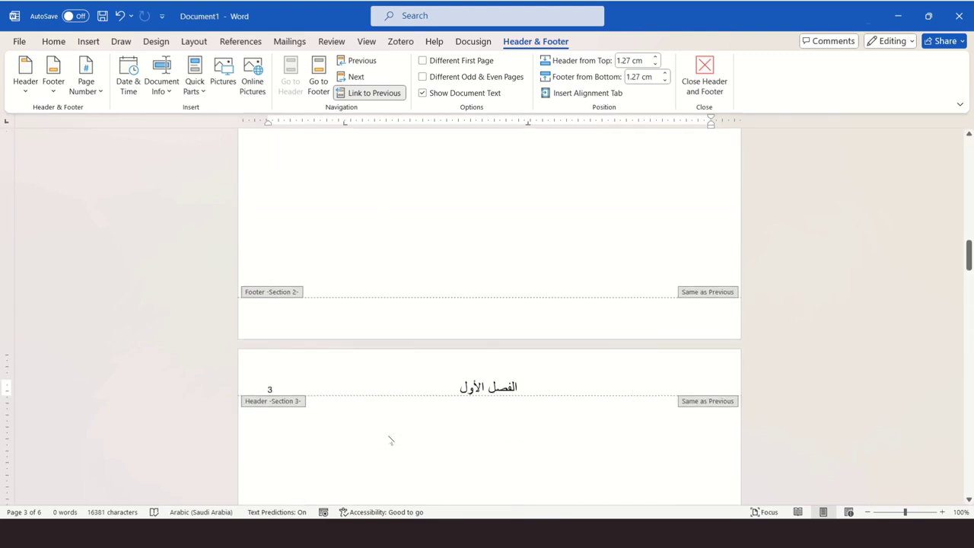
double_click(390, 434)
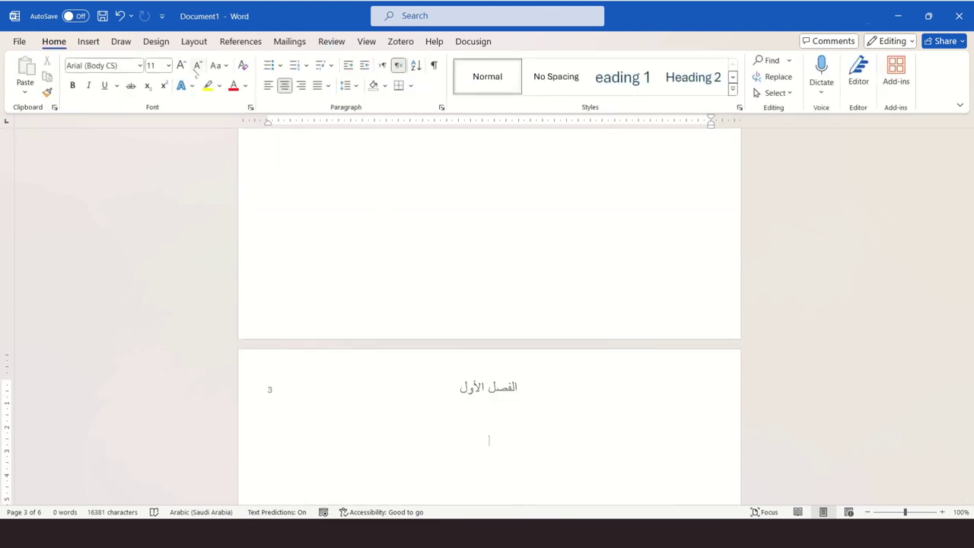
Step: Insert a Next Page section break to start a fourth section on page 4
click(194, 41)
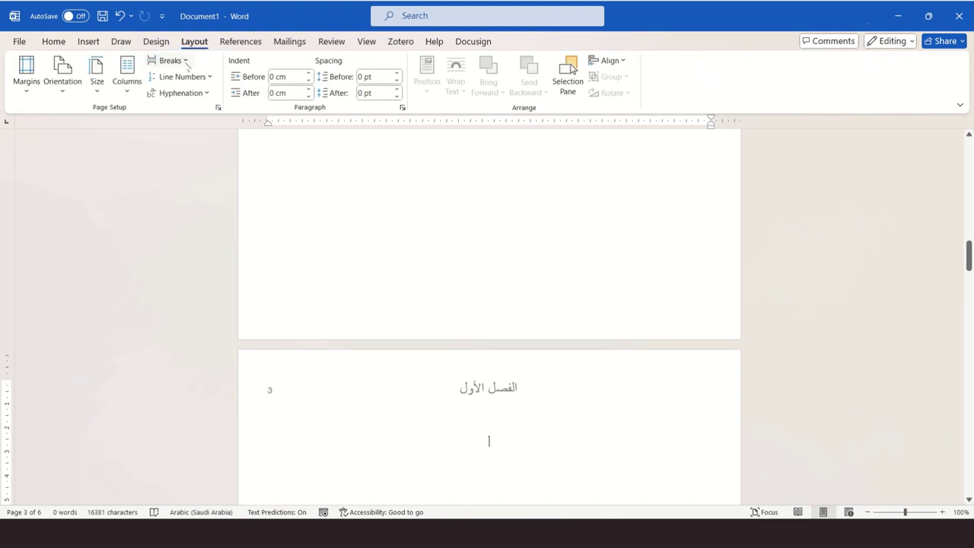
click(186, 66)
click(174, 254)
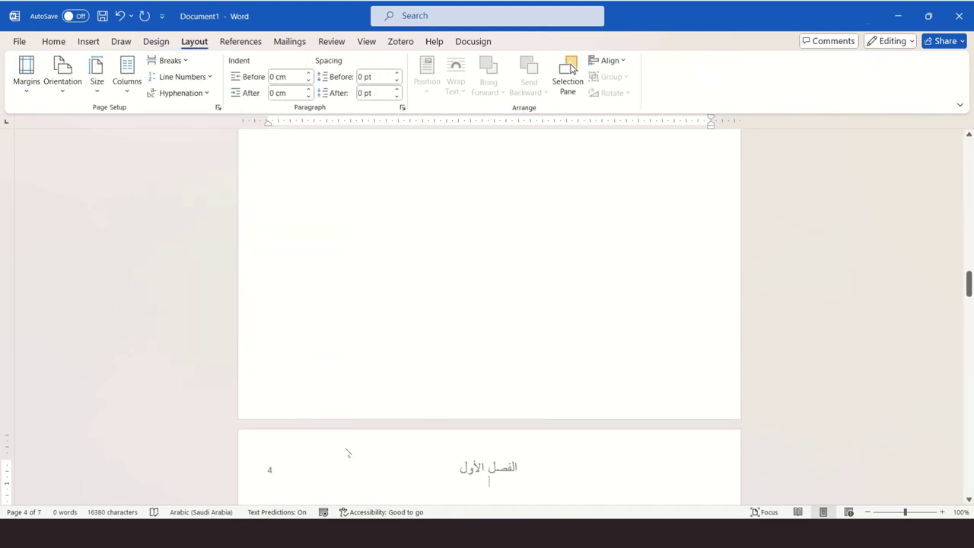
Step: Inspect the new section's linked header, then close it and review the seven pages
double_click(348, 453)
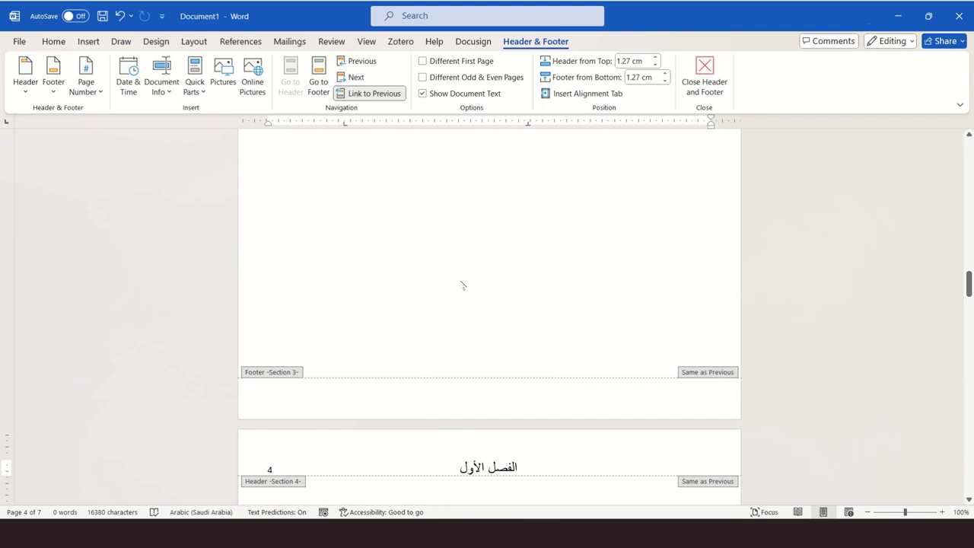
double_click(462, 282)
scroll(483, 359, down, 5)
scroll(487, 319, up, 1)
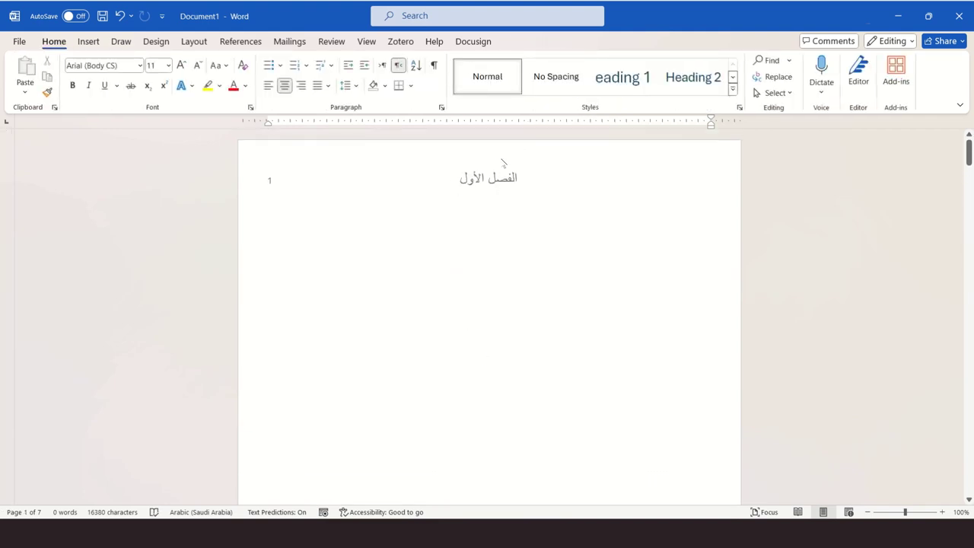
scroll(475, 237, down, 5)
scroll(475, 236, down, 5)
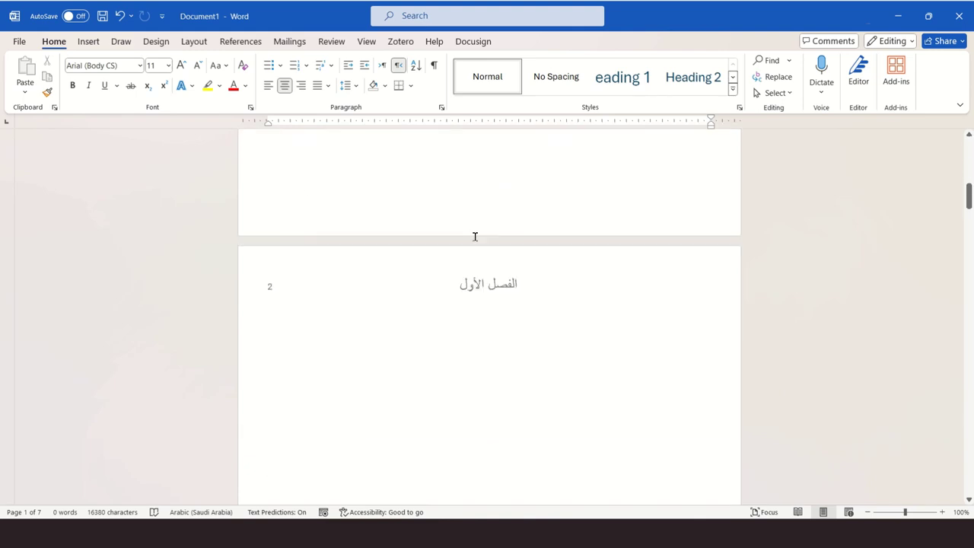
scroll(475, 237, down, 5)
scroll(475, 237, up, 10)
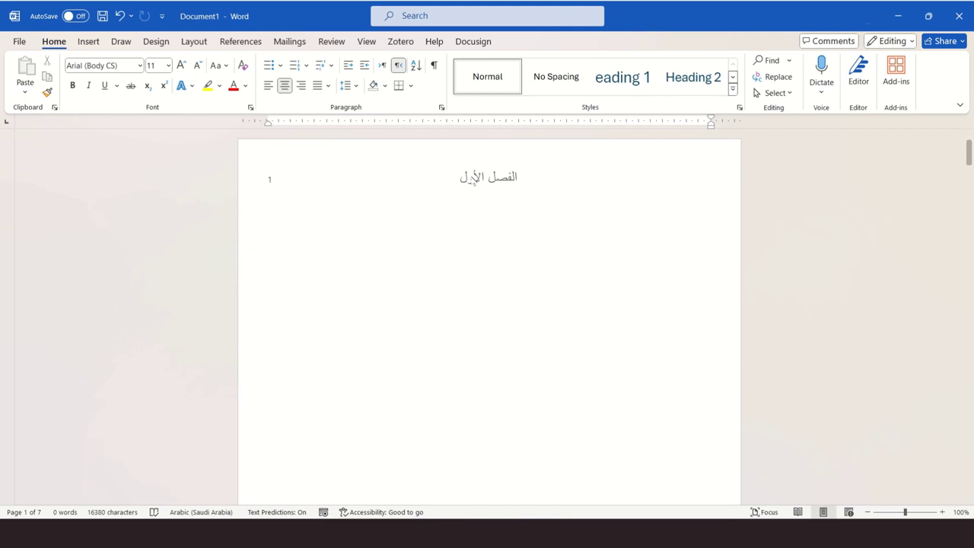
Step: Turn off Link to Previous for the Section 2 header and close header editing
double_click(470, 162)
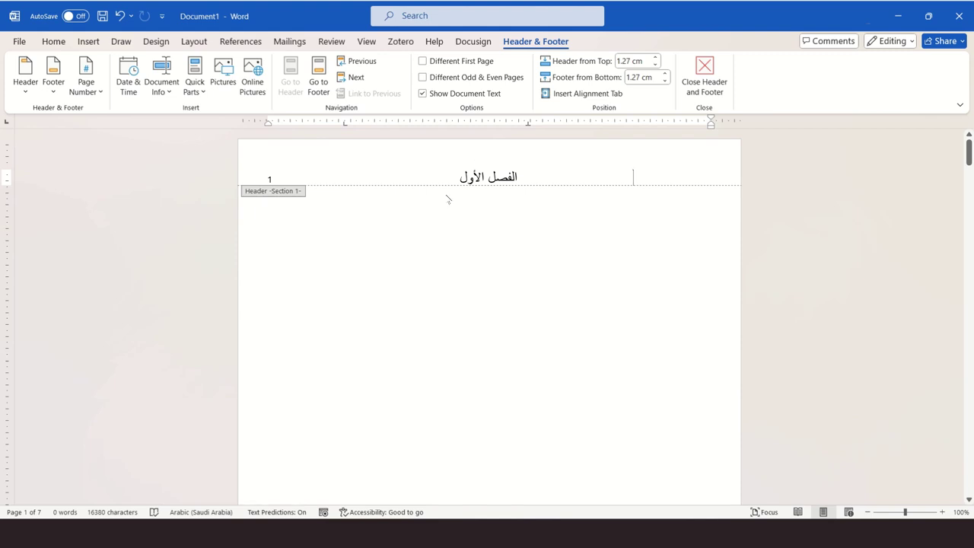
scroll(438, 253, down, 3)
scroll(438, 253, down, 7)
scroll(438, 248, down, 4)
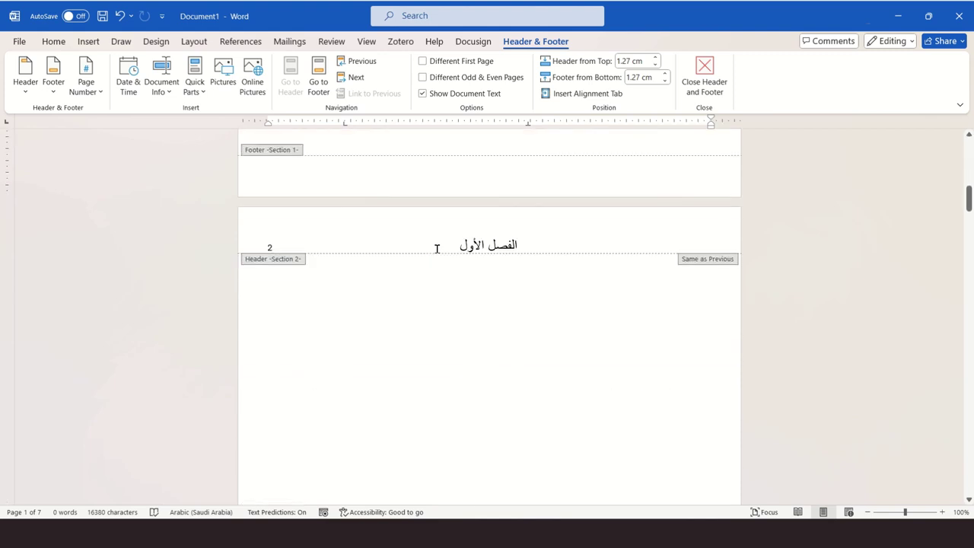
click(472, 242)
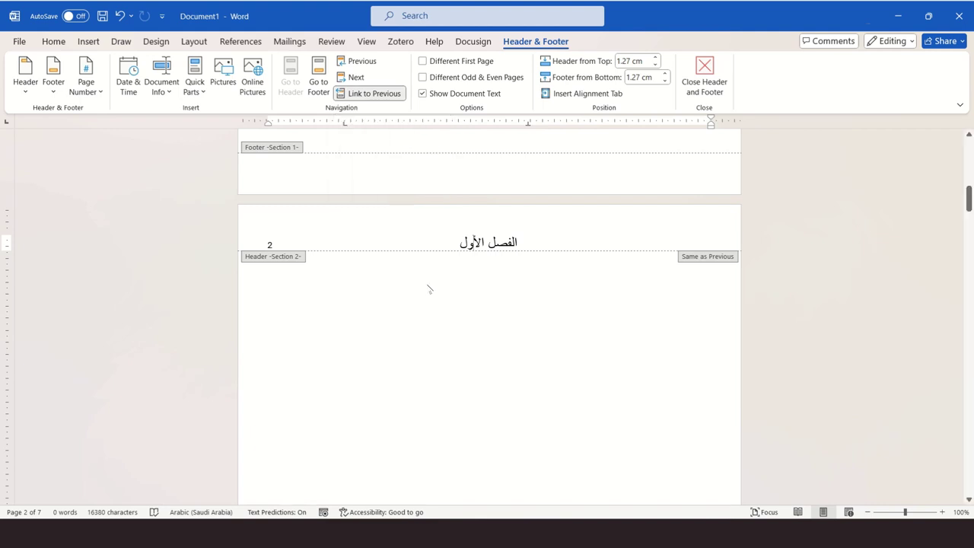
click(356, 95)
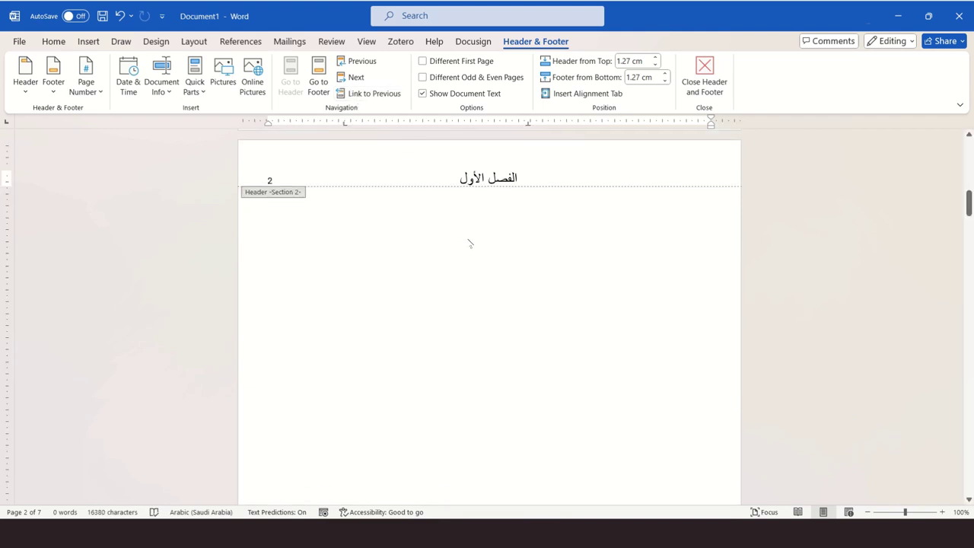
double_click(469, 232)
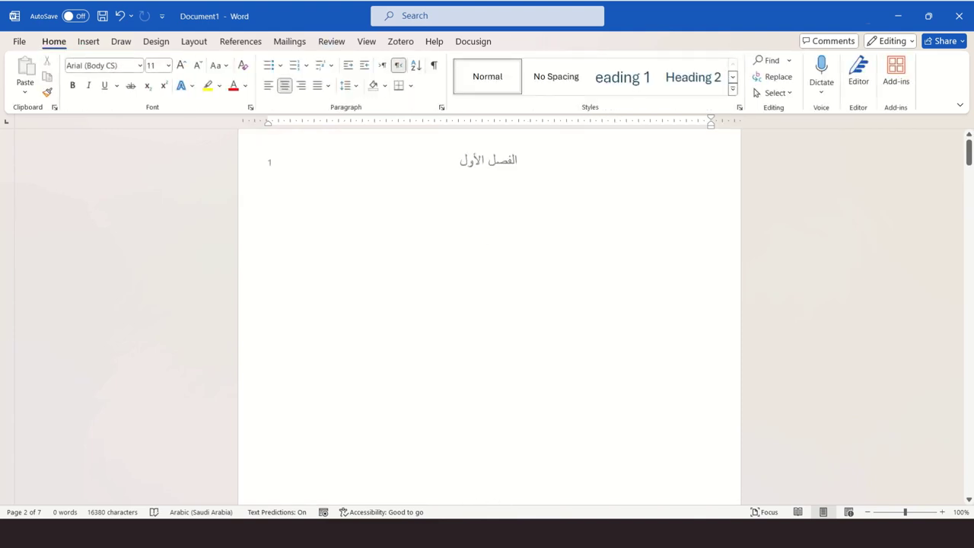
Step: Replace الأول with الثاني so the Section 2 header reads الفصل الثاني
scroll(480, 194, down, 8)
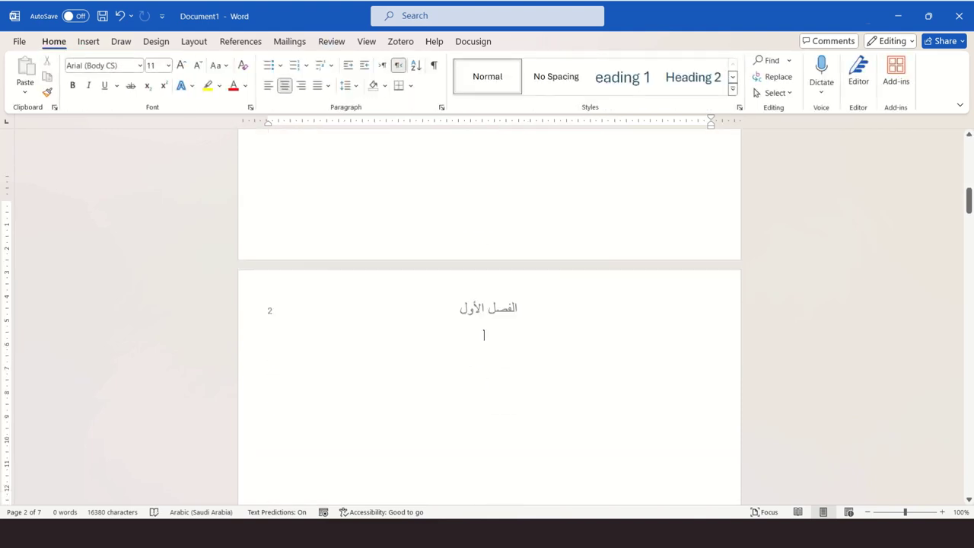
double_click(471, 183)
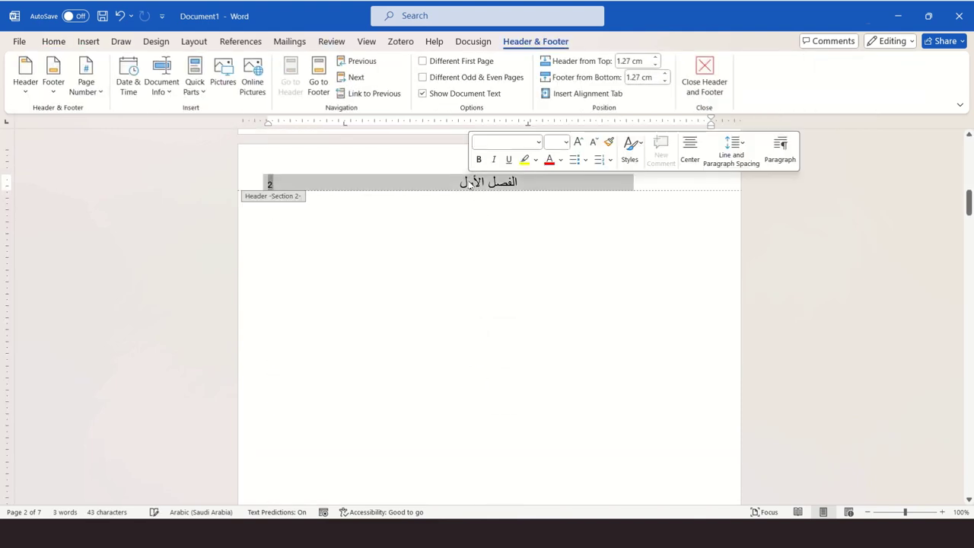
double_click(471, 185)
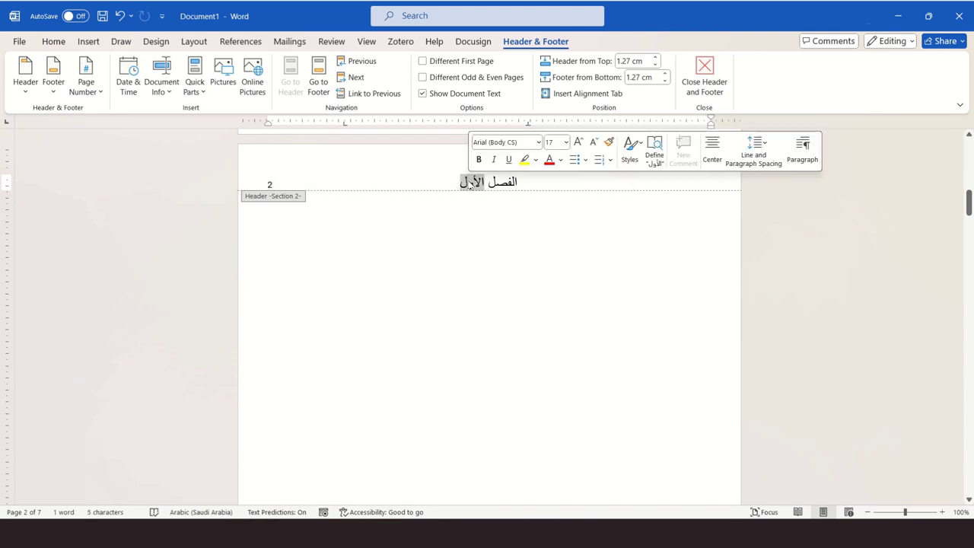
text(الثاني)
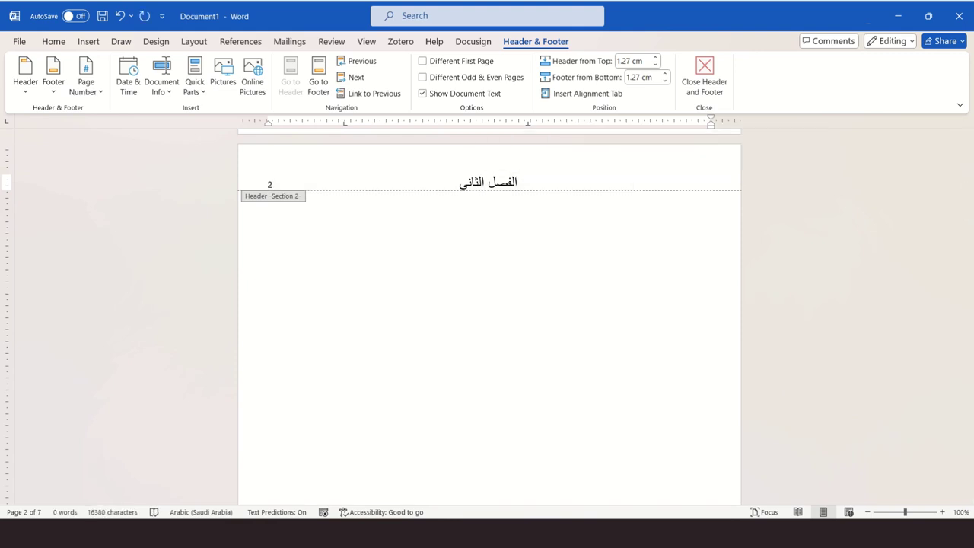
double_click(489, 308)
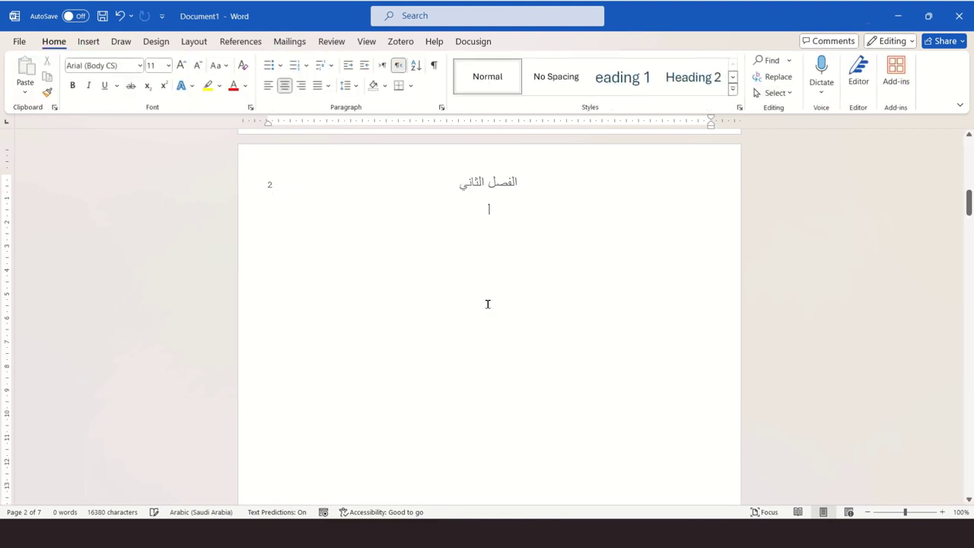
scroll(488, 304, up, 10)
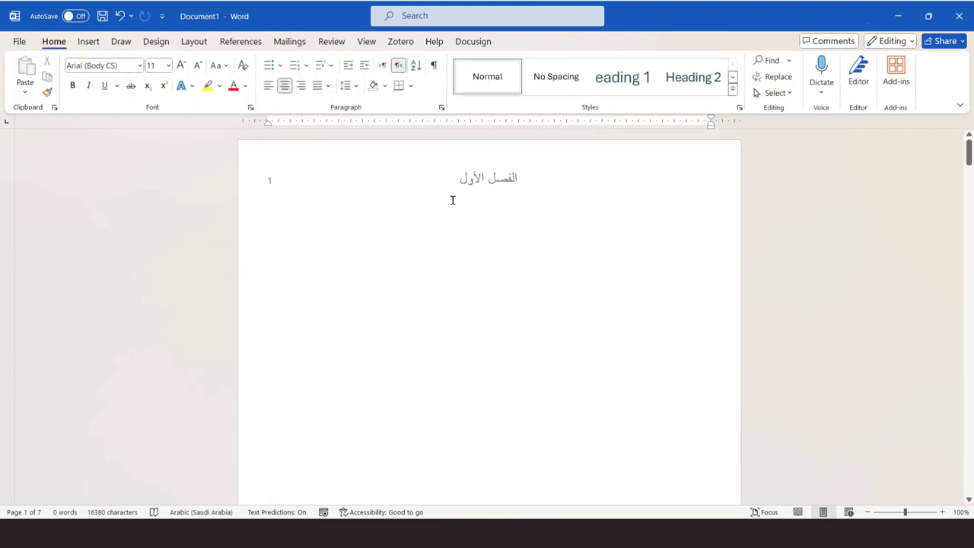
scroll(484, 297, down, 10)
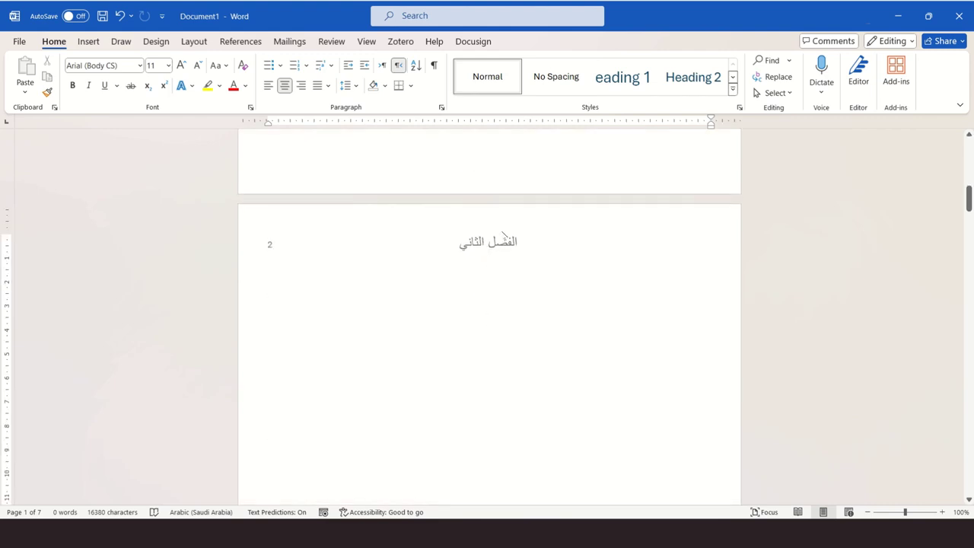
scroll(487, 265, down, 4)
scroll(487, 264, down, 4)
scroll(487, 265, down, 2)
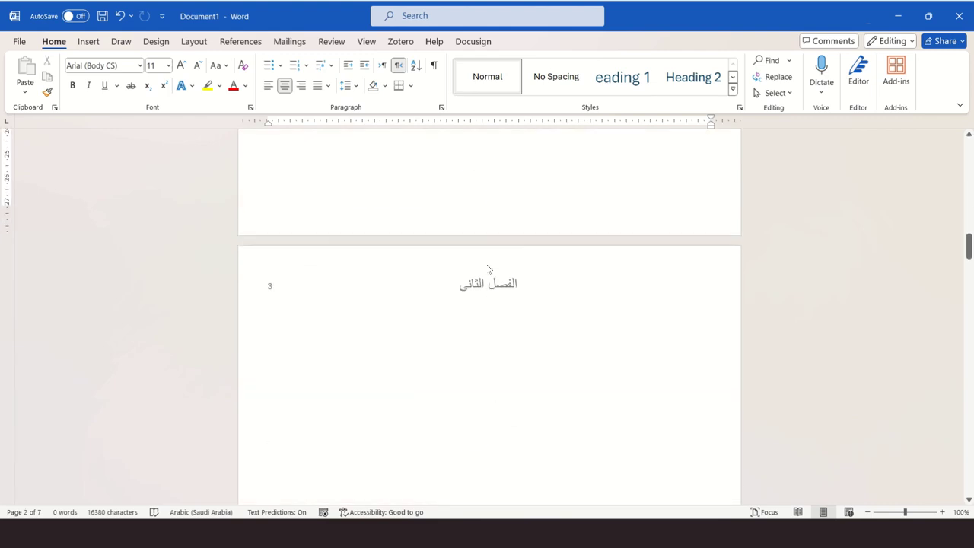
scroll(487, 265, down, 1)
scroll(488, 265, down, 5)
scroll(487, 265, down, 4)
scroll(487, 265, down, 2)
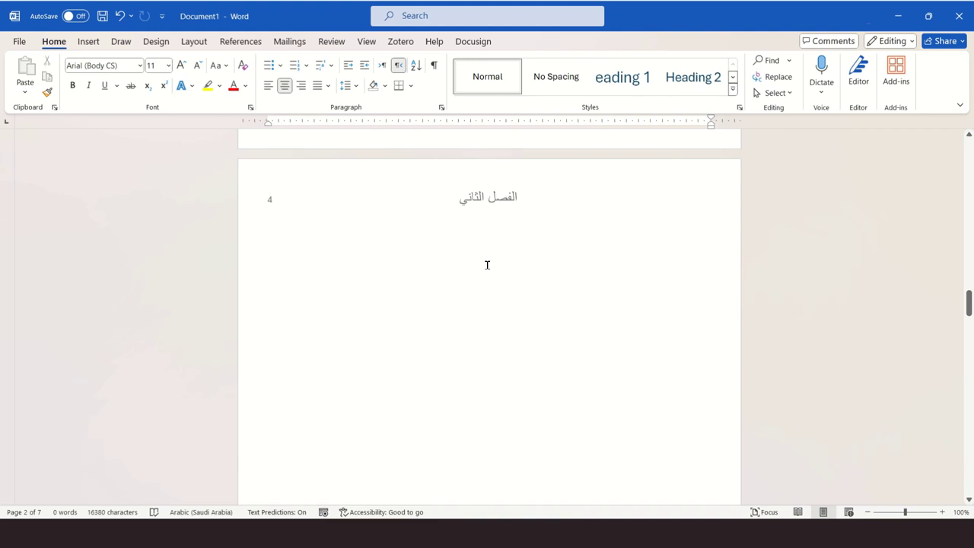
scroll(487, 264, up, 2)
scroll(487, 265, up, 8)
scroll(487, 265, up, 1)
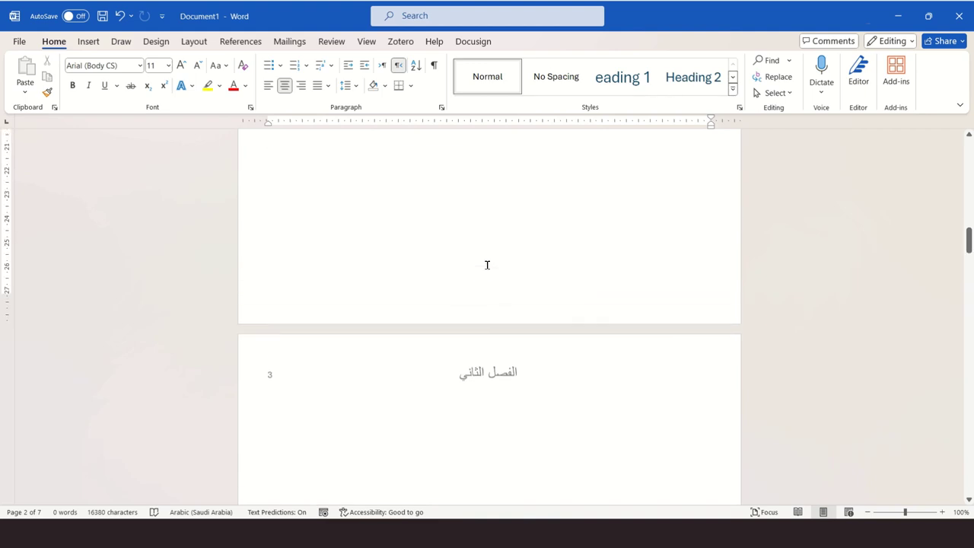
scroll(488, 265, up, 1)
scroll(487, 265, up, 4)
scroll(487, 265, up, 3)
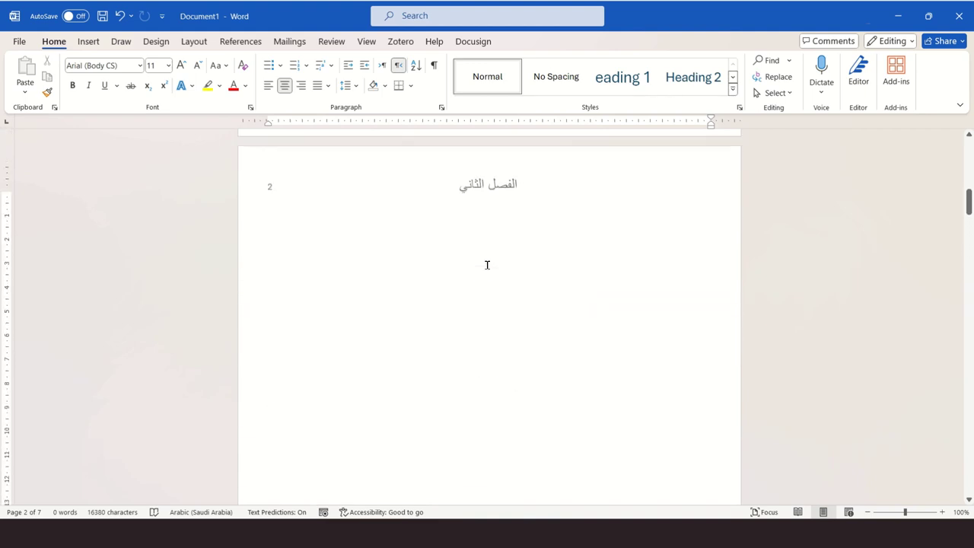
scroll(487, 265, up, 2)
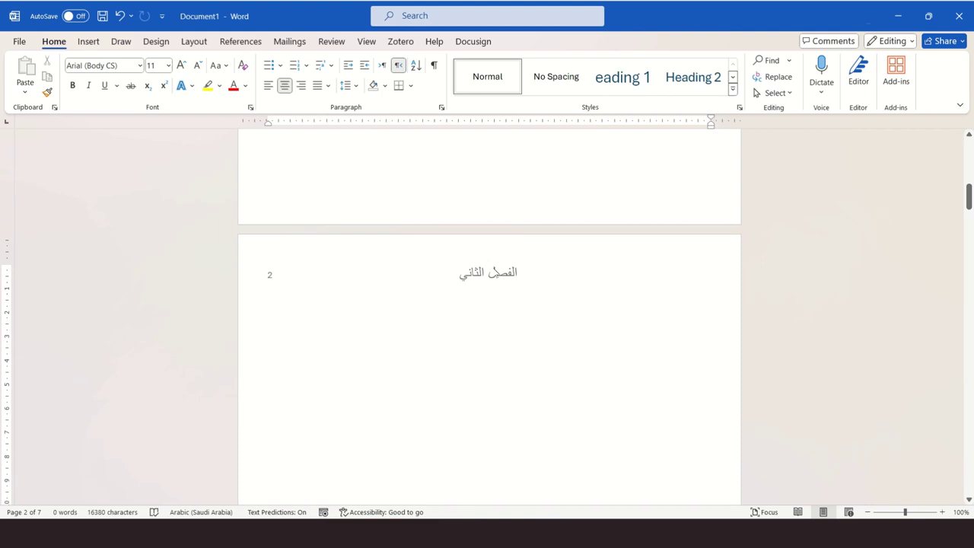
scroll(488, 299, down, 8)
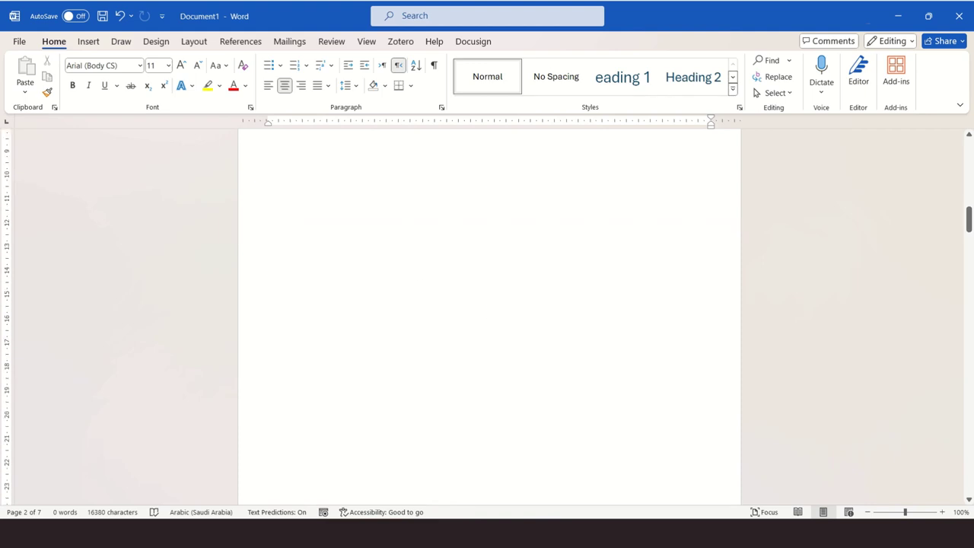
scroll(488, 299, down, 5)
scroll(472, 335, down, 3)
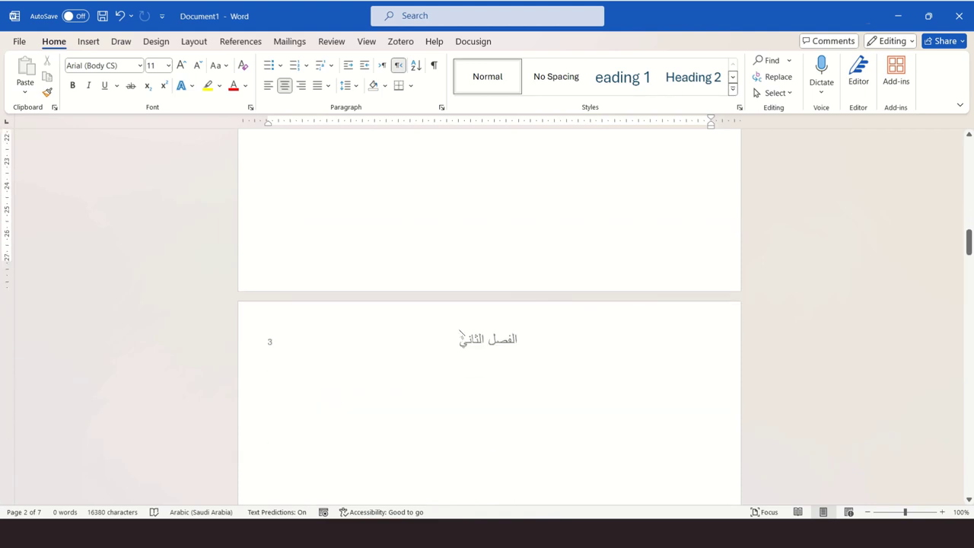
Step: Unlink the Section 3 header and retitle it الفصل الثالث
double_click(461, 337)
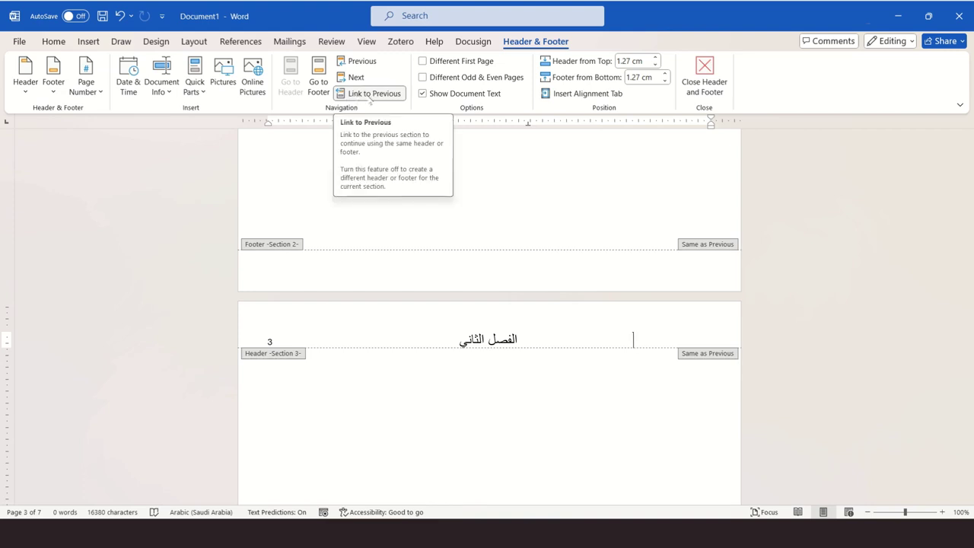
click(371, 96)
scroll(421, 236, down, 3)
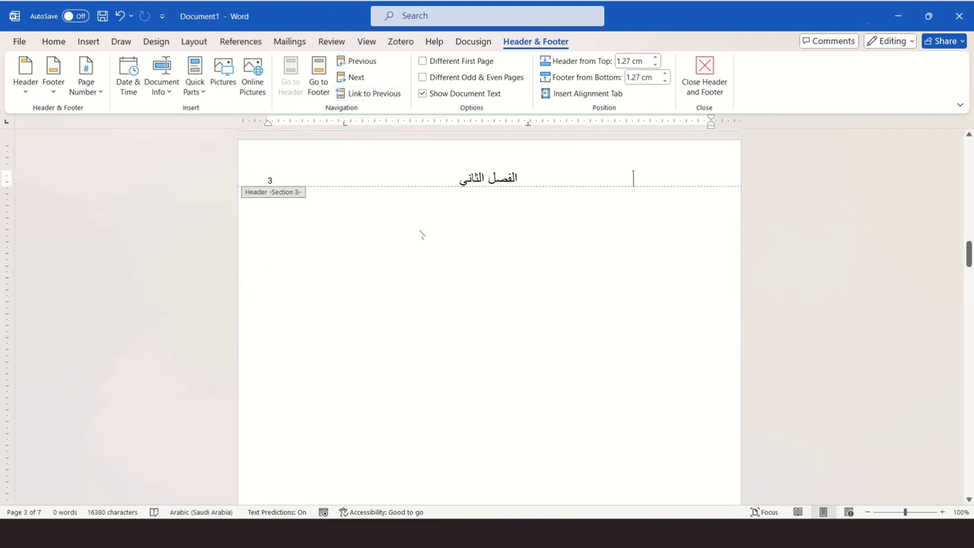
double_click(472, 177)
text(ال)
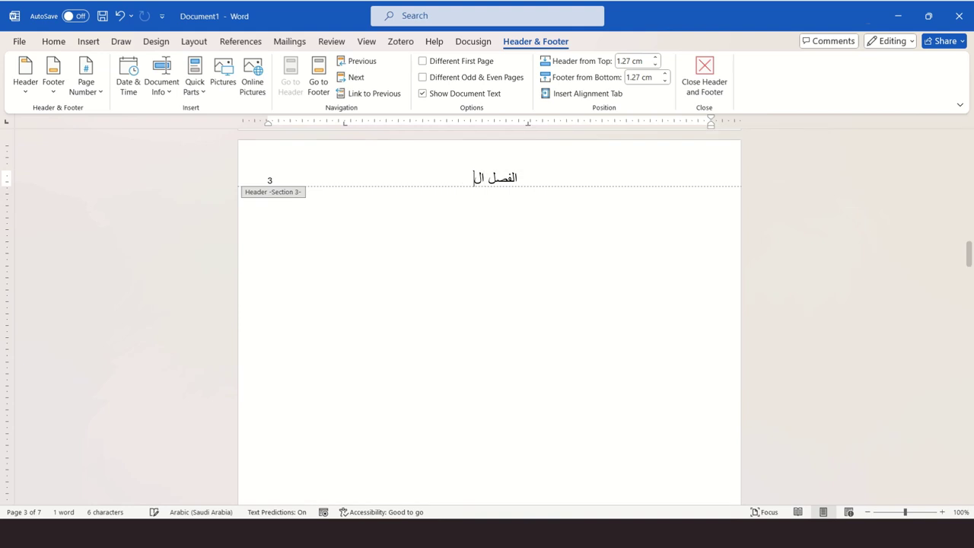
text(ثالث)
double_click(459, 226)
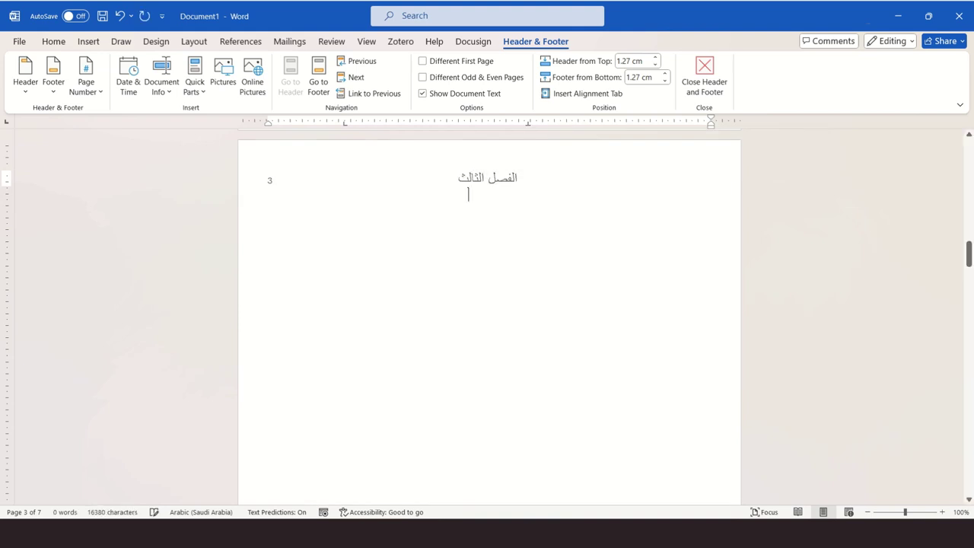
Step: Unlink the page 4 Section 4 header from the previous section, then return to the document start
scroll(472, 251, up, 5)
scroll(459, 283, up, 5)
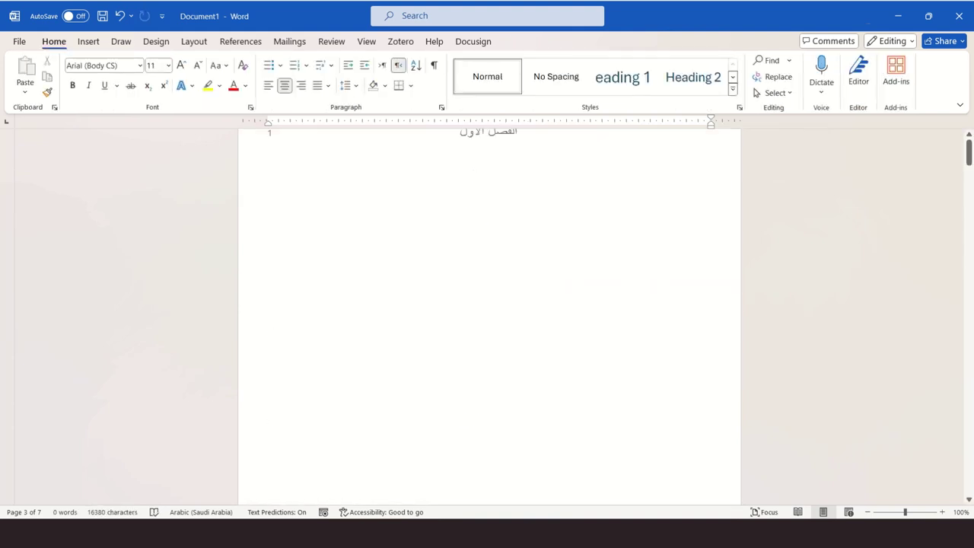
scroll(459, 282, up, 2)
scroll(459, 283, up, 5)
scroll(462, 276, down, 5)
scroll(462, 276, down, 2)
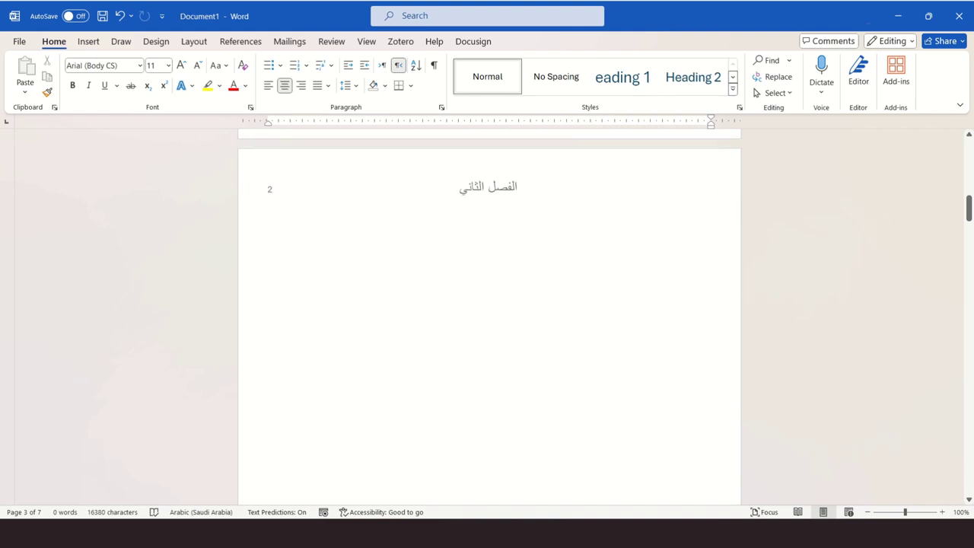
scroll(483, 482, down, 10)
scroll(462, 277, down, 5)
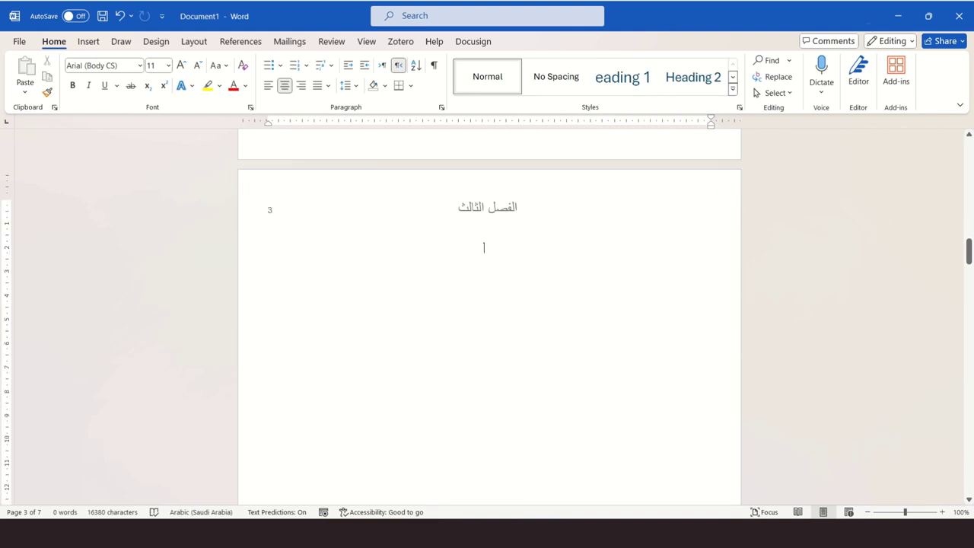
scroll(459, 293, down, 4)
scroll(458, 293, down, 4)
scroll(458, 293, down, 6)
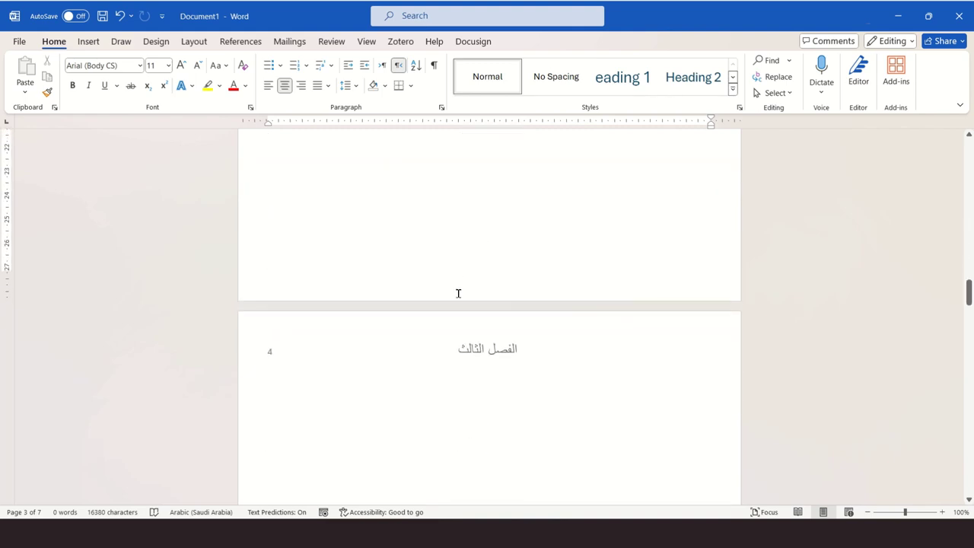
double_click(449, 336)
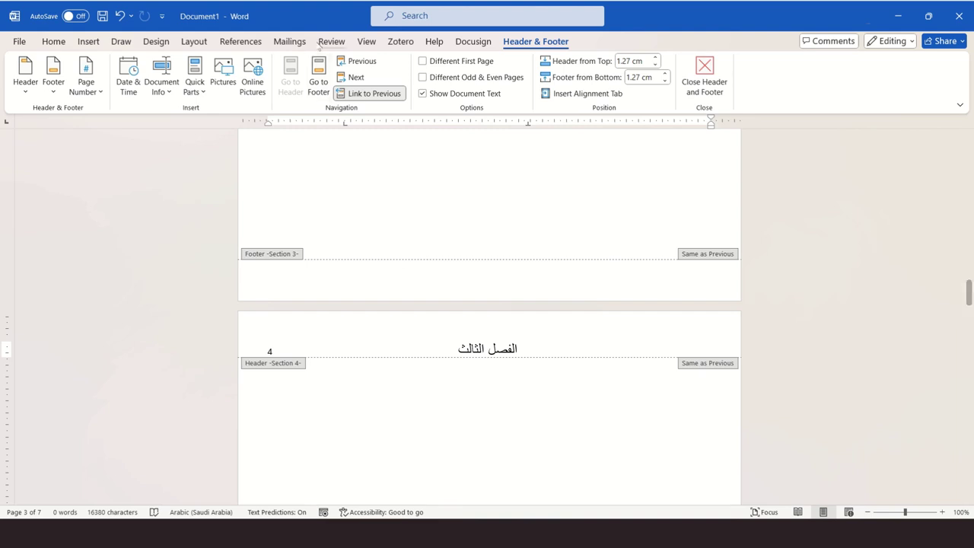
click(366, 97)
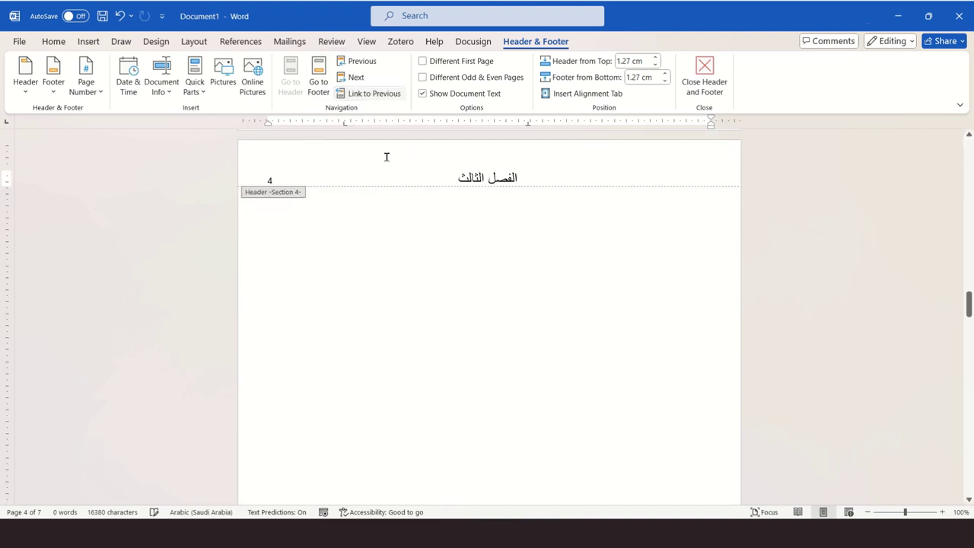
double_click(431, 263)
key(ctrl+Home)
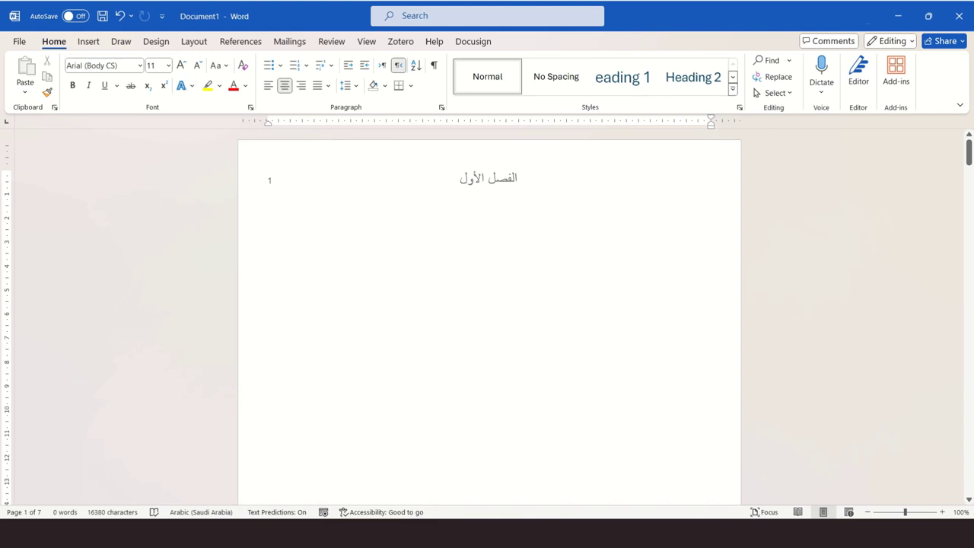
Step: Add a sample Arabic line below the first chapter heading and a long Arabic line on page 2
key(Return)
key(Return)
text(مكشزكيىءطسز)
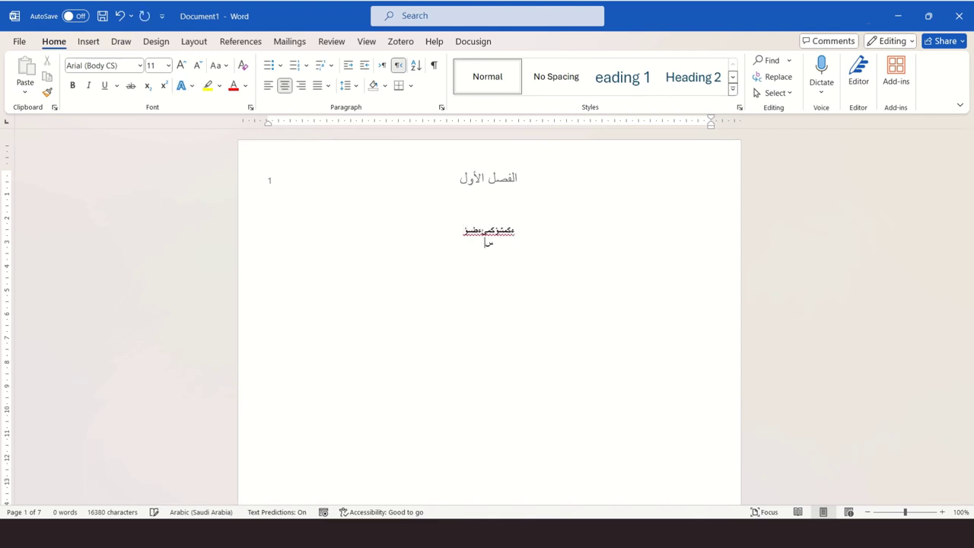
text( سيش ط س)
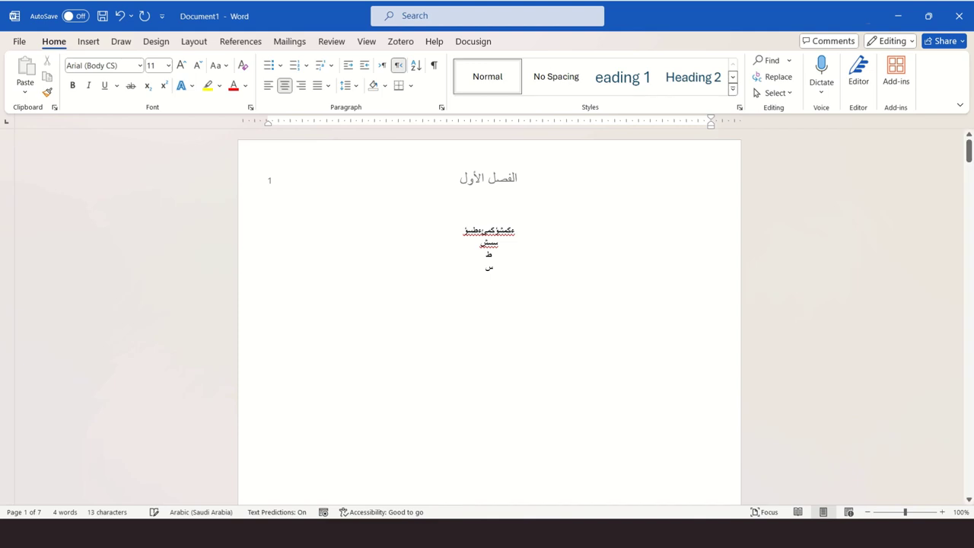
scroll(440, 337, down, 2)
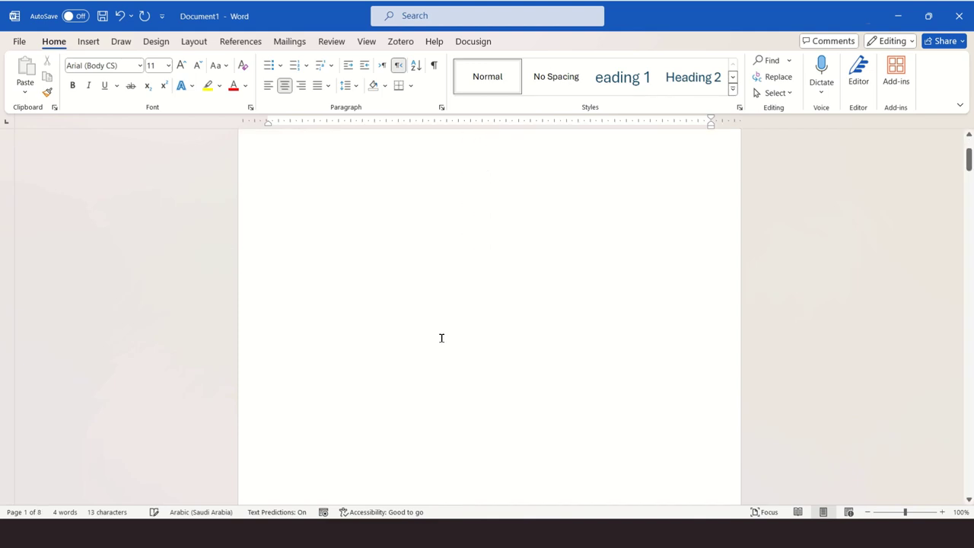
scroll(442, 338, down, 3)
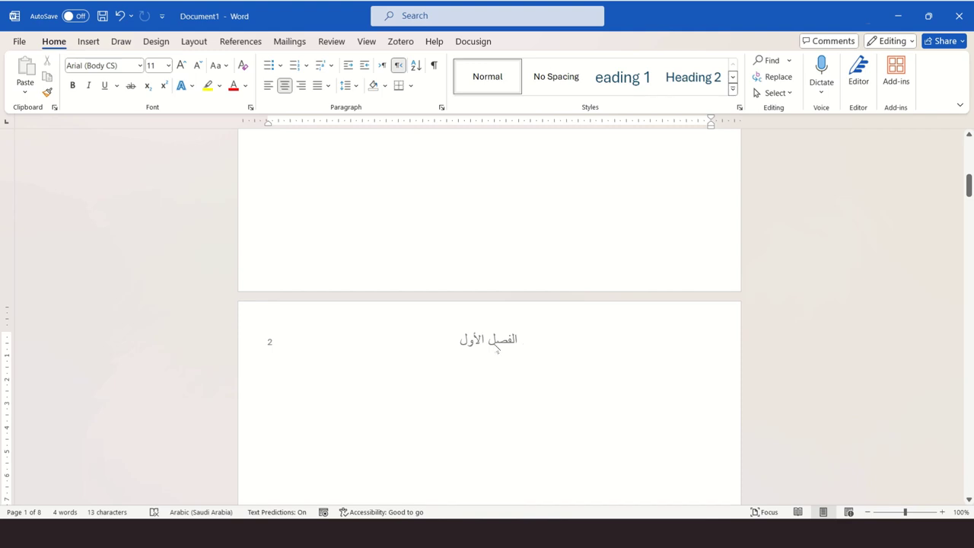
scroll(493, 343, down, 4)
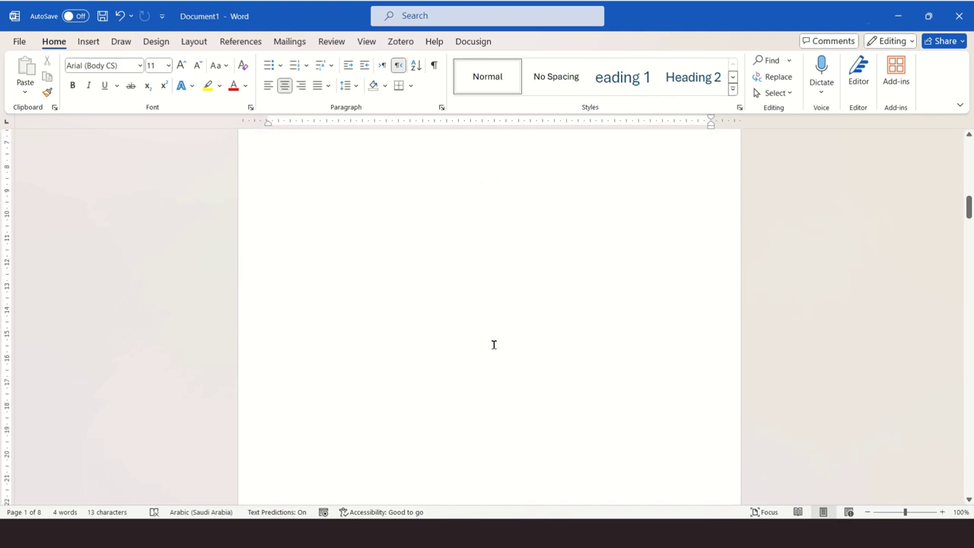
scroll(493, 343, down, 7)
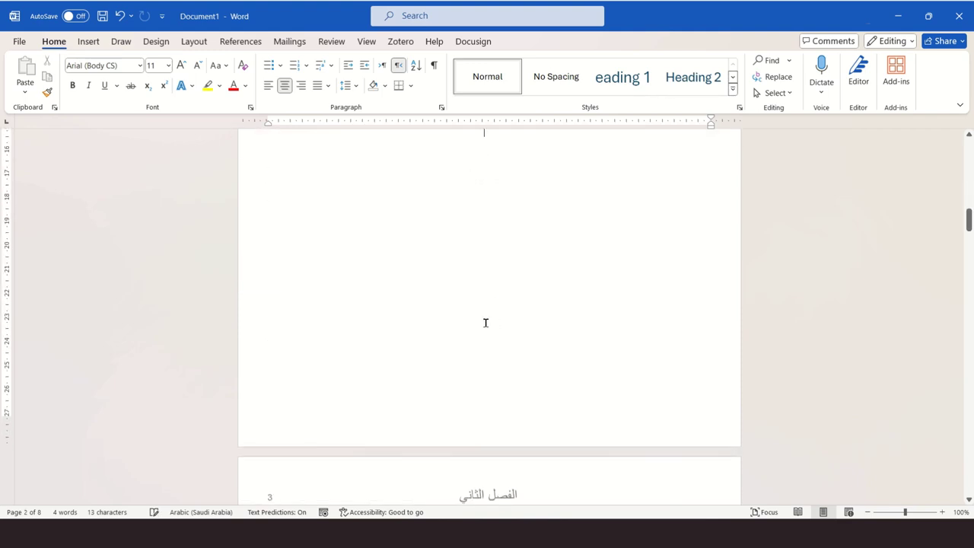
text(ستبمحتمسحمبحتصمح)
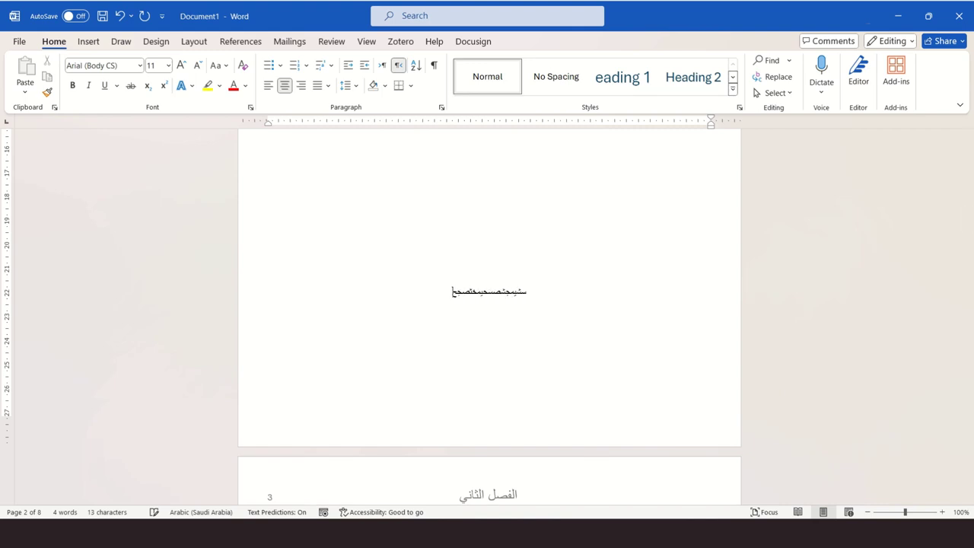
text(مبهحتم فيهاكحكلاهتخحكم هتاكحر حتهاحتصر فيصحق ص444)
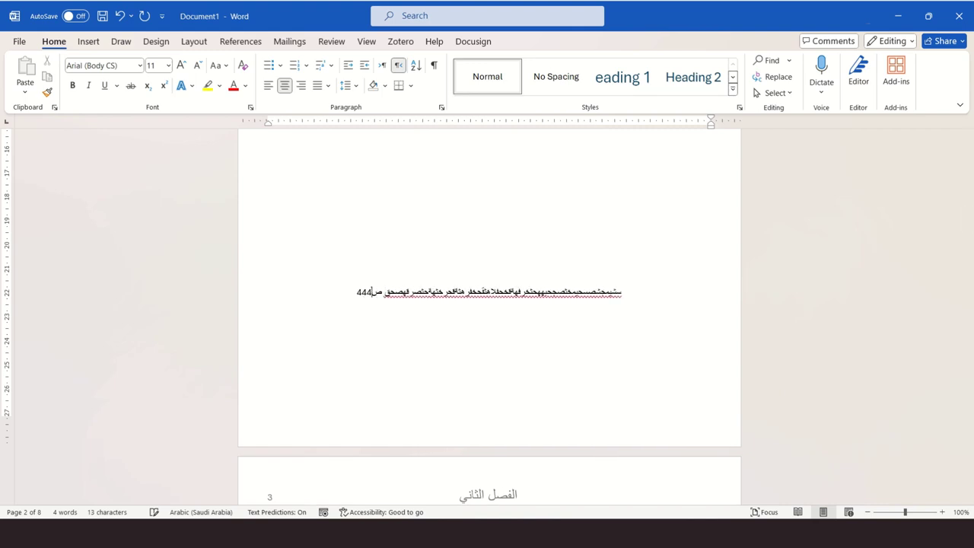
text(4)
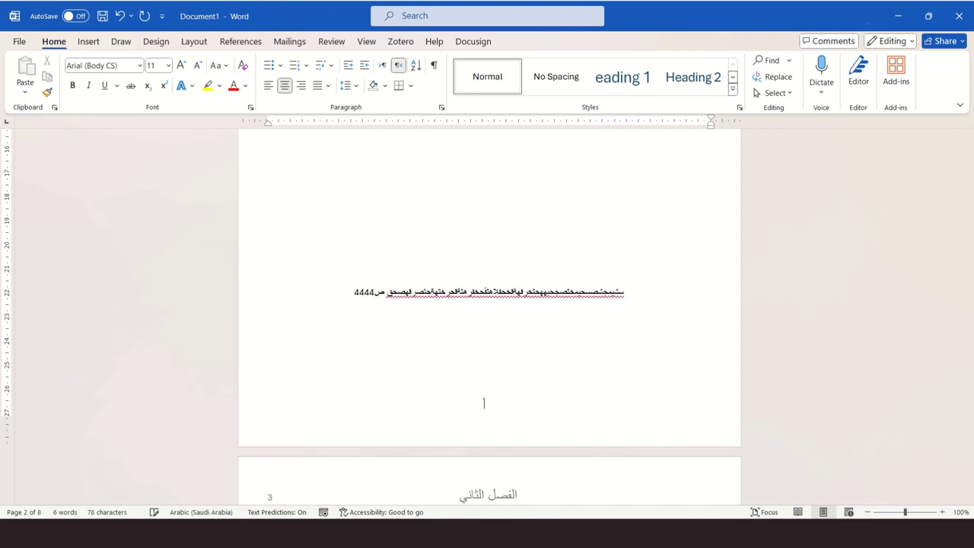
Step: Type a sample Arabic line under the 'الفصل الثاني' heading and add several empty lines after it
scroll(489, 304, down, 5)
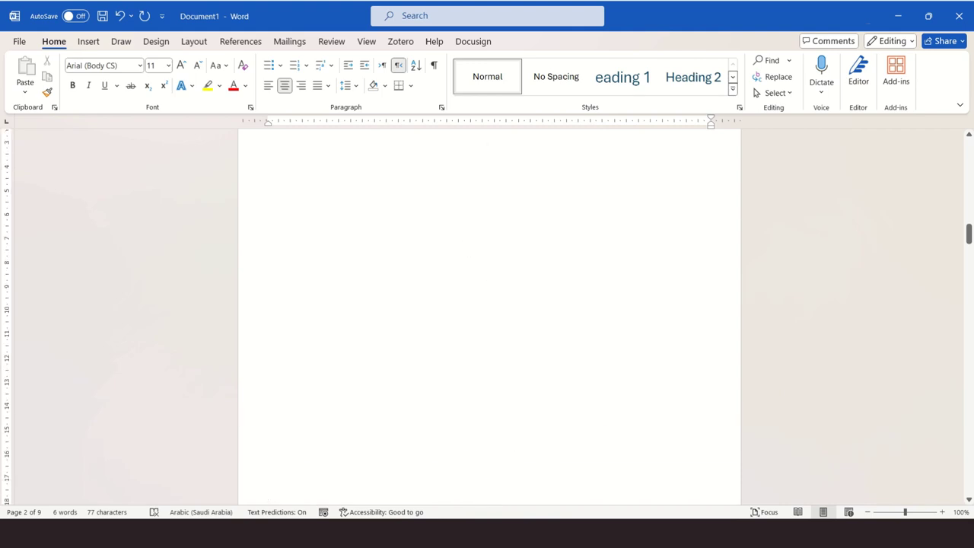
scroll(489, 305, up, 10)
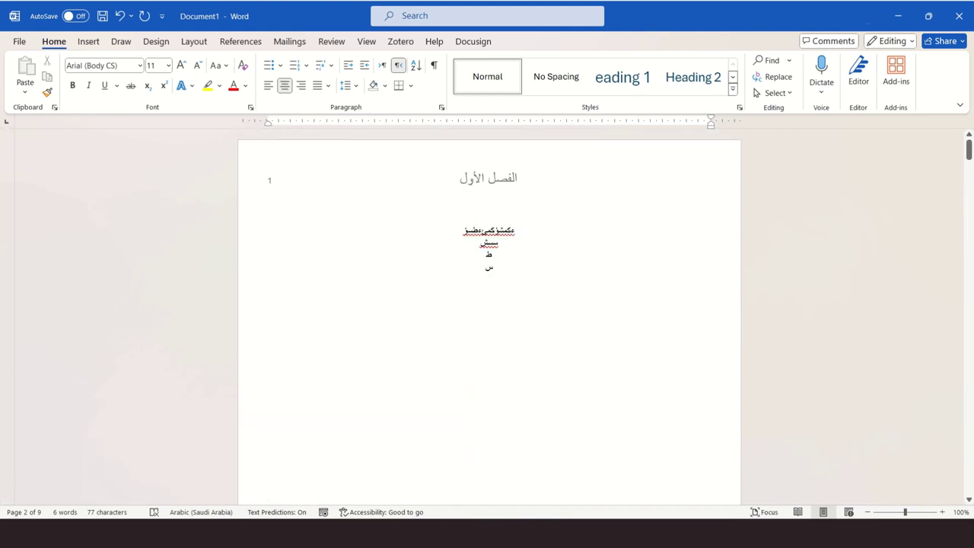
scroll(286, 226, down, 3)
scroll(286, 226, down, 5)
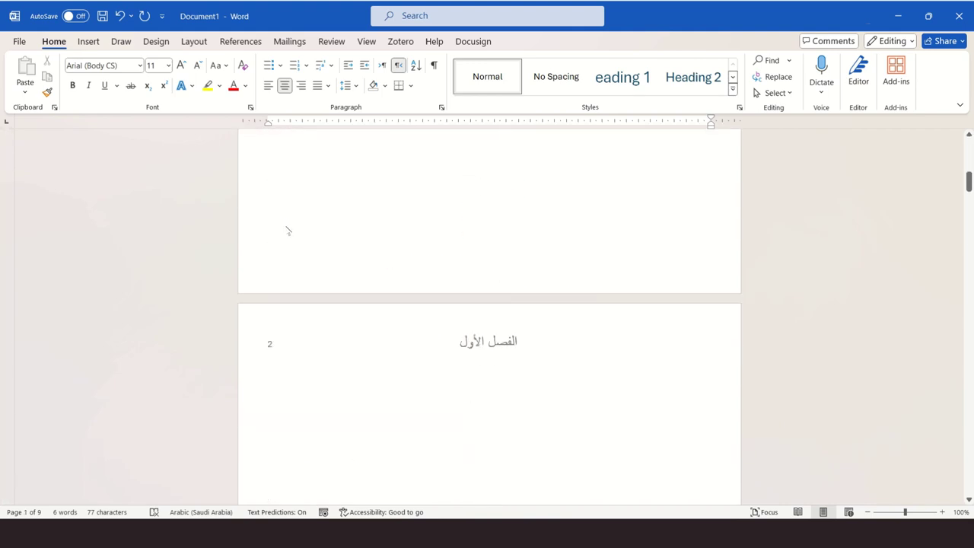
scroll(286, 226, down, 5)
scroll(286, 227, down, 5)
scroll(286, 226, down, 5)
scroll(489, 315, down, 4)
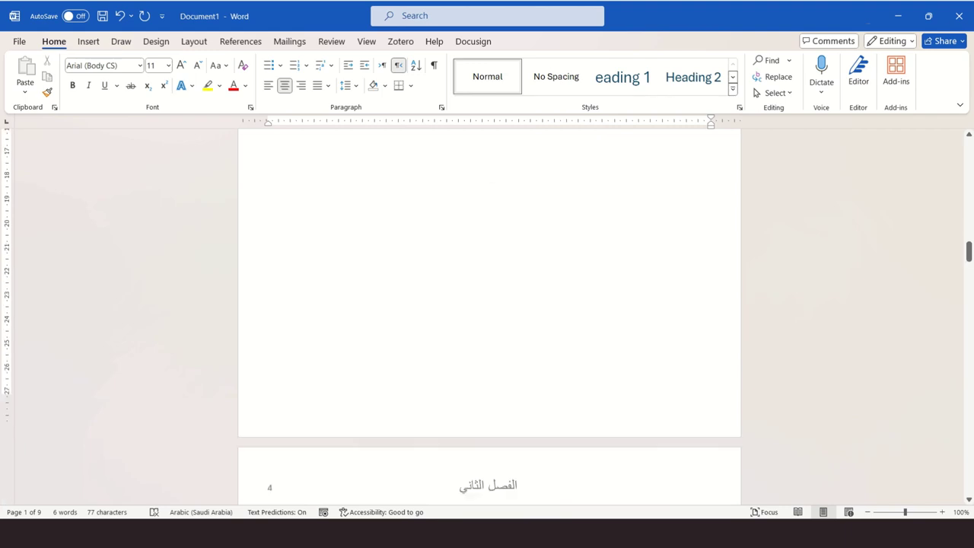
scroll(490, 316, down, 4)
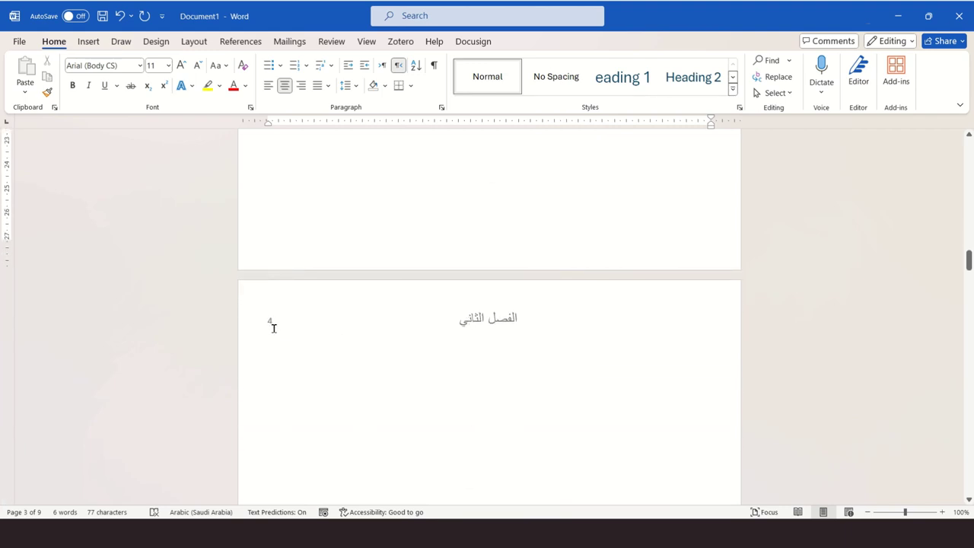
click(513, 359)
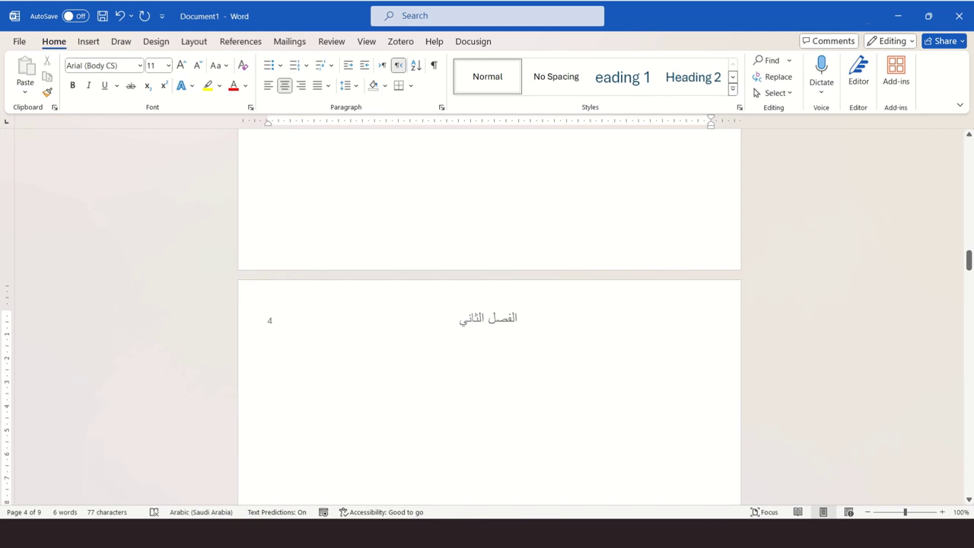
text(سيبكسشيشسكيشسكنتصحرخثمهصرحخقر هاسنكشتشتشكشتصحر حقميصر حقر هاتص)
key(Return)
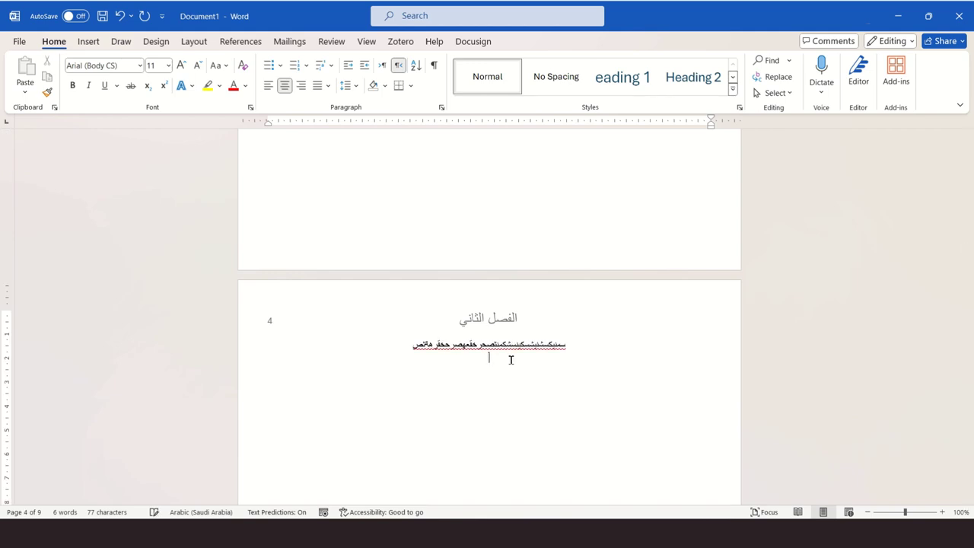
key(Return)
key(Return)
key(Return)
key(Return)
key(Return)
key(Return)
key(Return)
key(Return)
key(Return)
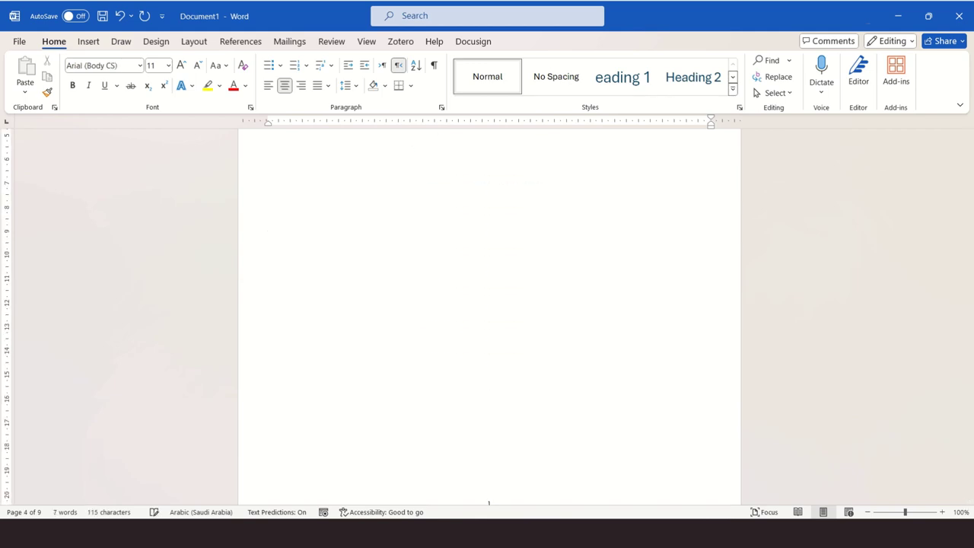
key(Return)
key(Return)
key(Return)
key(Return)
key(Return)
key(Return)
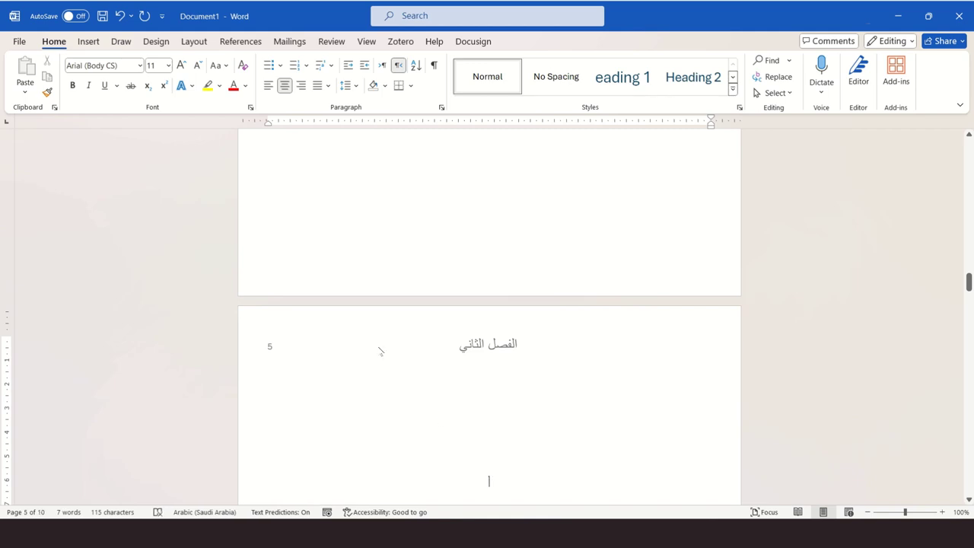
key(Return)
key(Return)
key(Return)
key(Return)
key(Return)
key(Return)
key(Return)
key(Return)
key(Return)
key(Return)
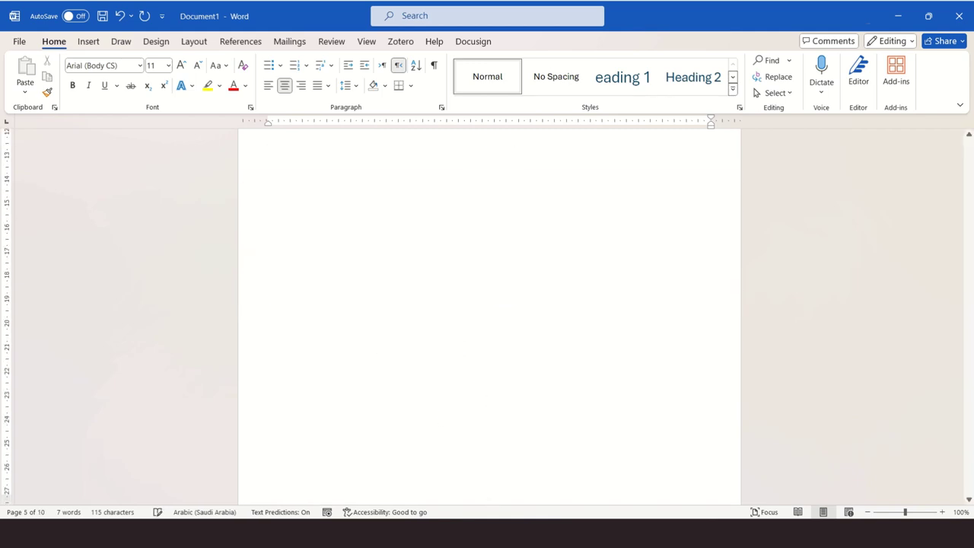
key(Return)
key(Return)
key(Return)
key(Return)
key(Return)
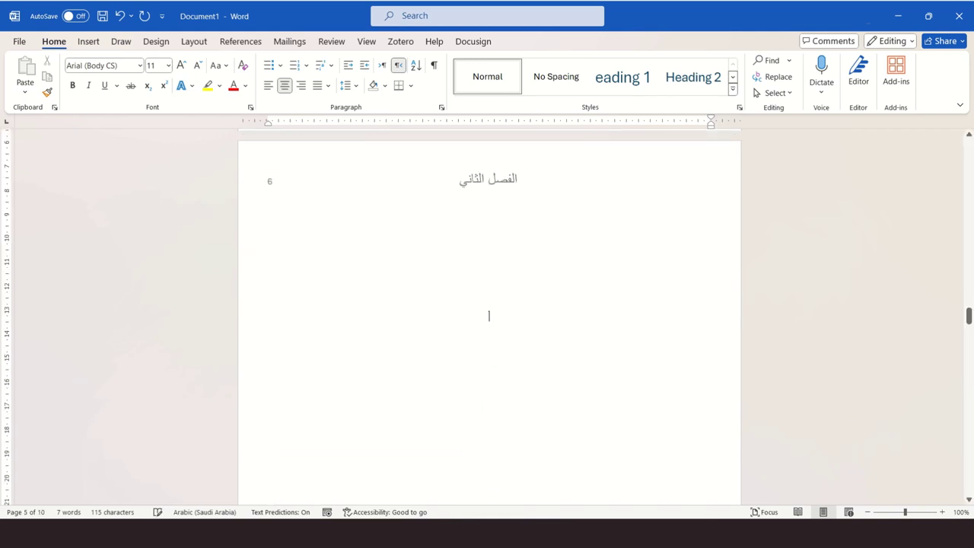
Step: Go back up to the first page and delete the selected body text
scroll(489, 315, down, 15)
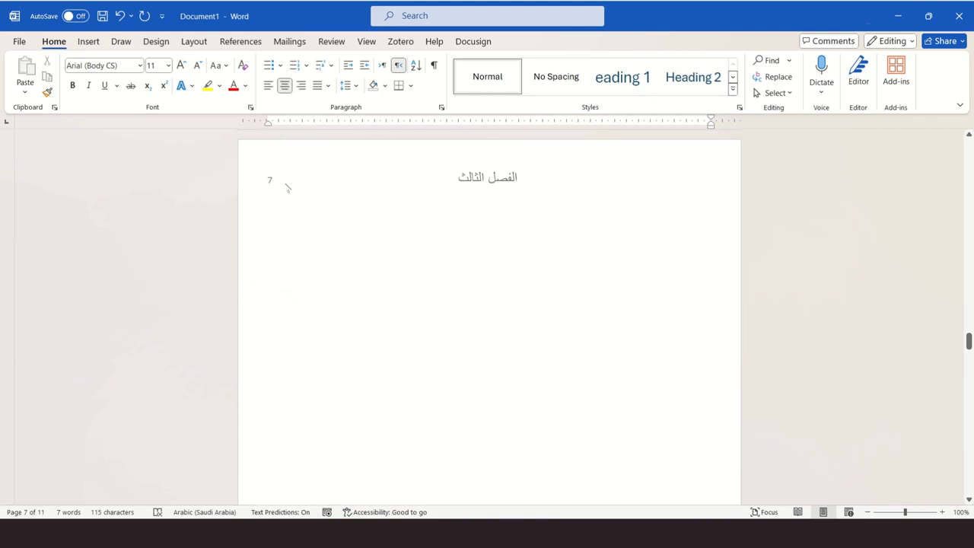
click(459, 285)
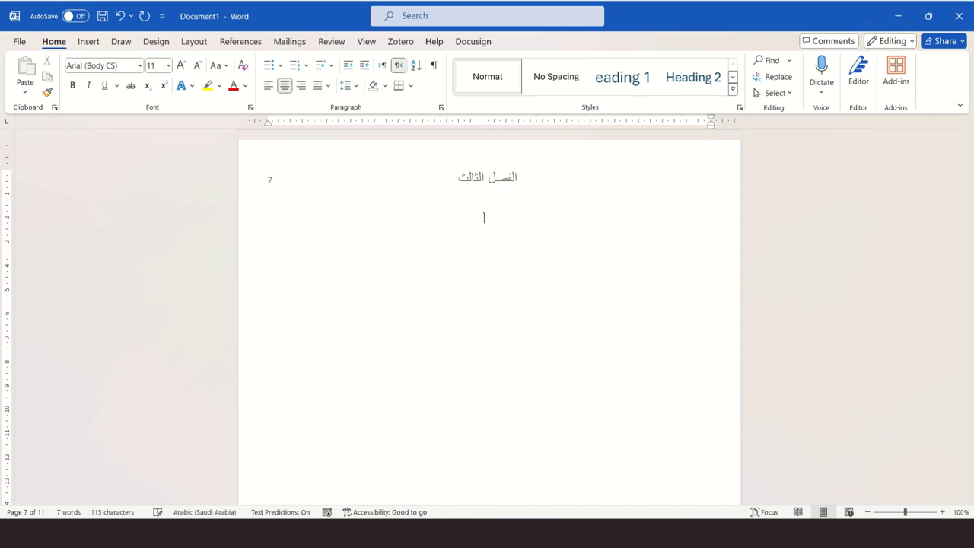
scroll(459, 285, up, 20)
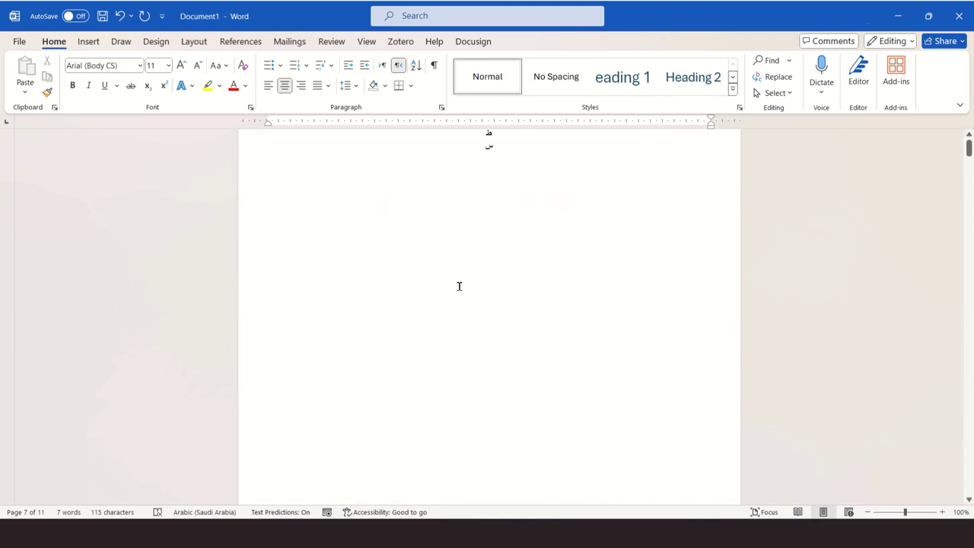
double_click(491, 242)
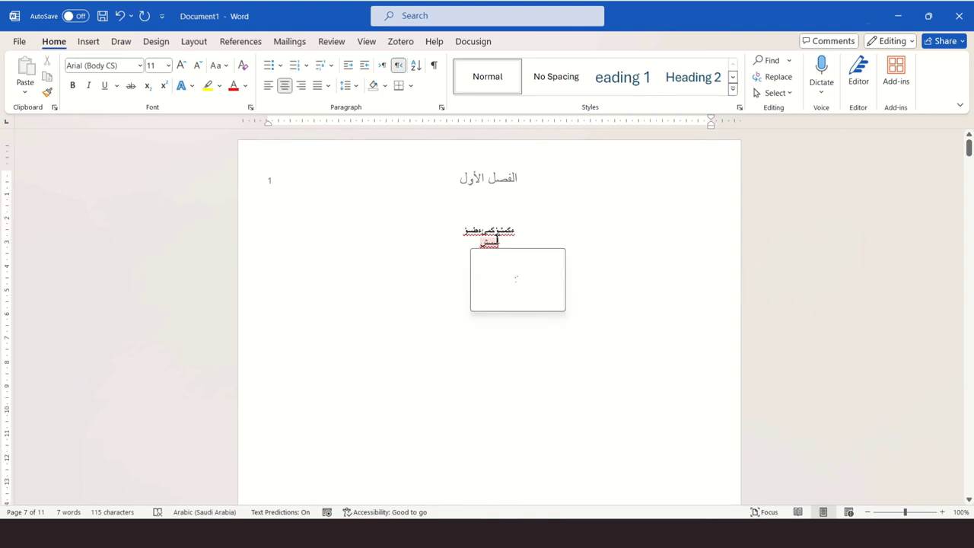
key(ctrl+a)
key(Delete)
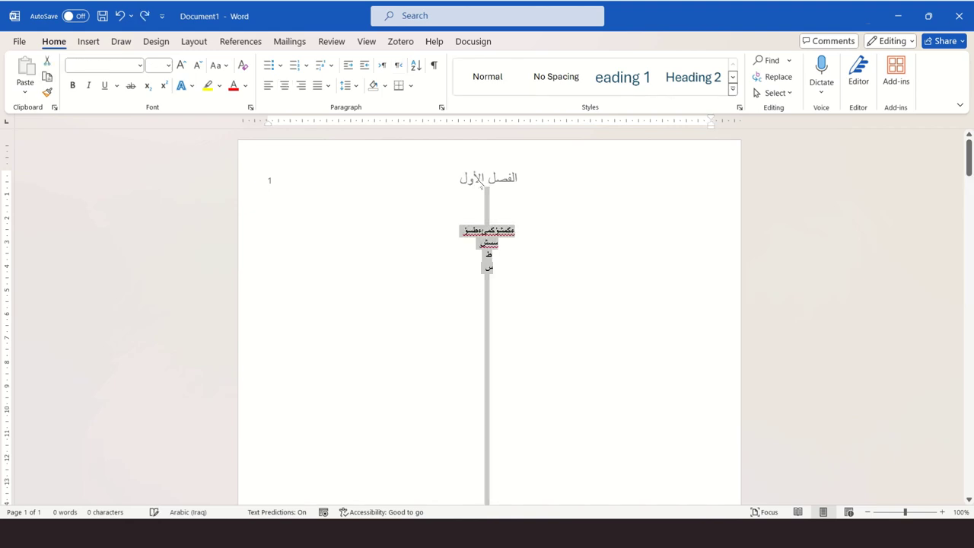
Step: Right-align the page 1 header title 'الفصل الأول' flush right, with page number 1 tabbed left
double_click(472, 179)
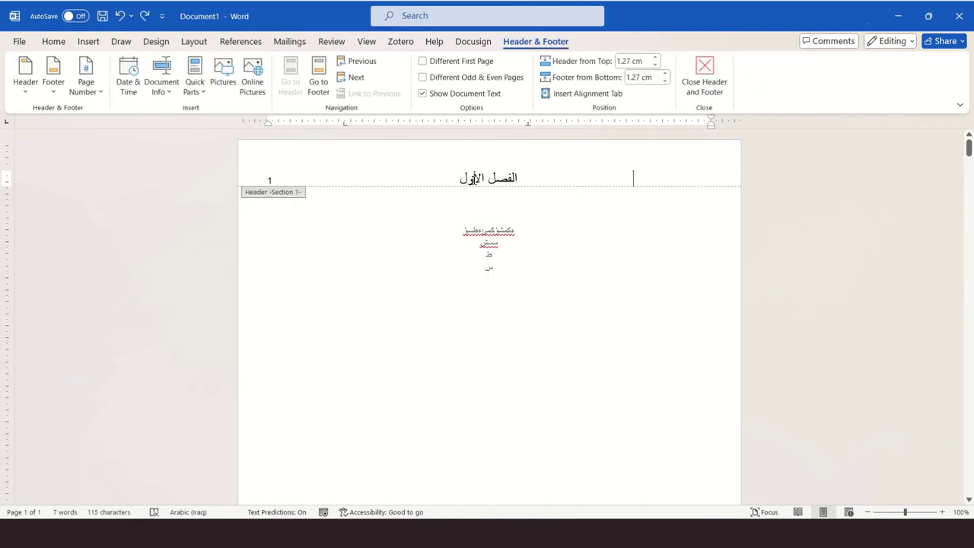
triple_click(472, 179)
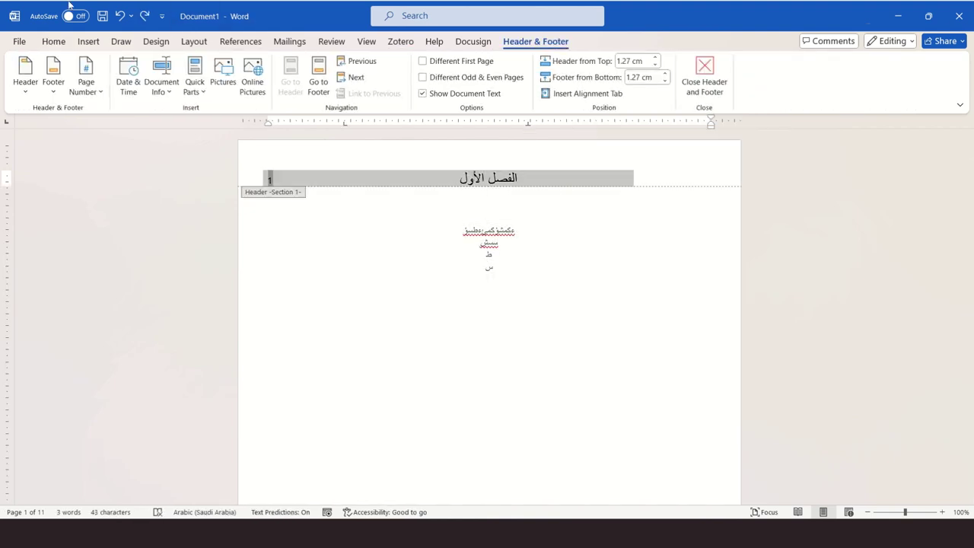
click(57, 44)
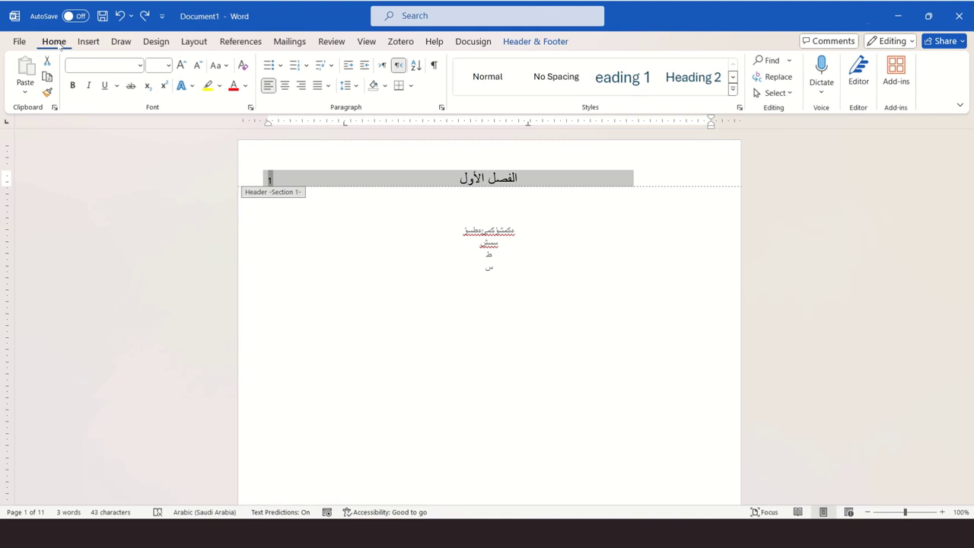
click(302, 86)
click(430, 185)
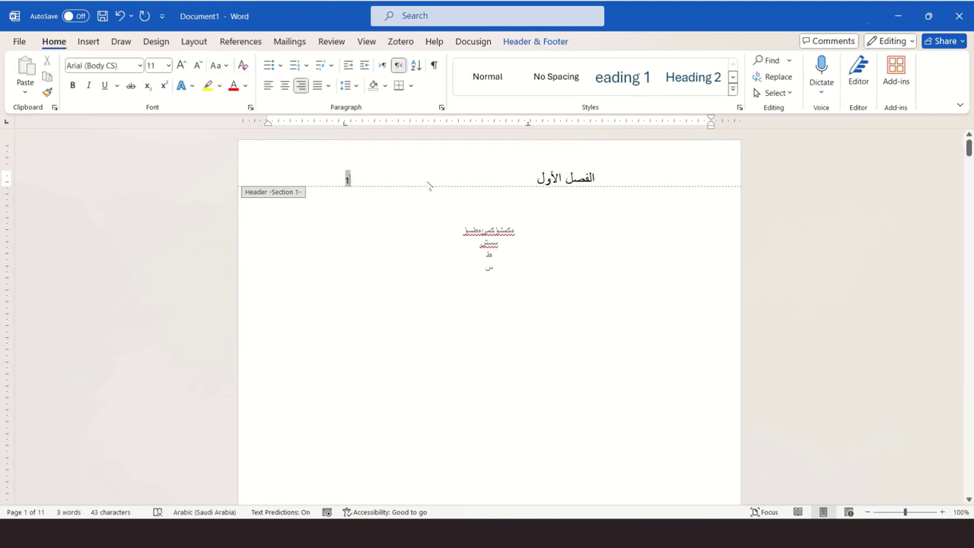
key(Tab)
key(Tab)
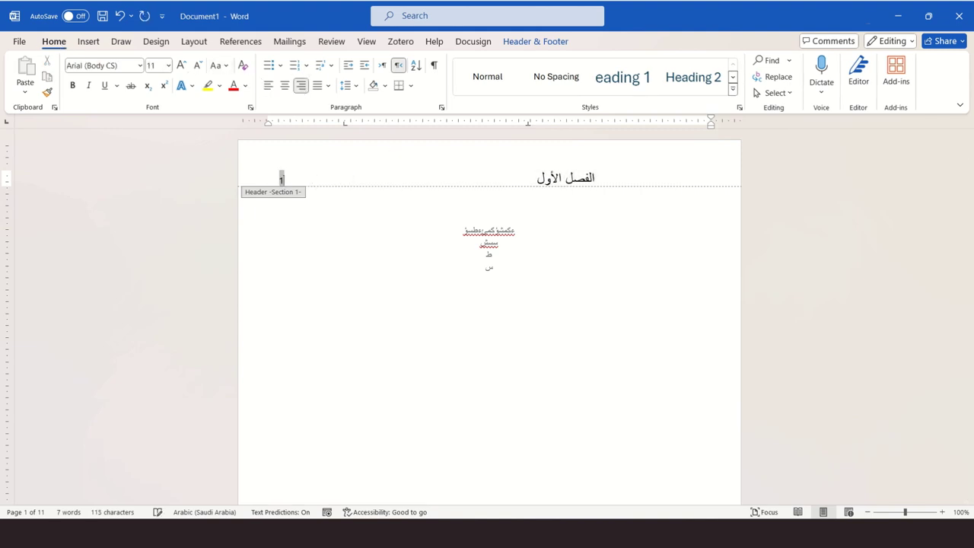
click(601, 178)
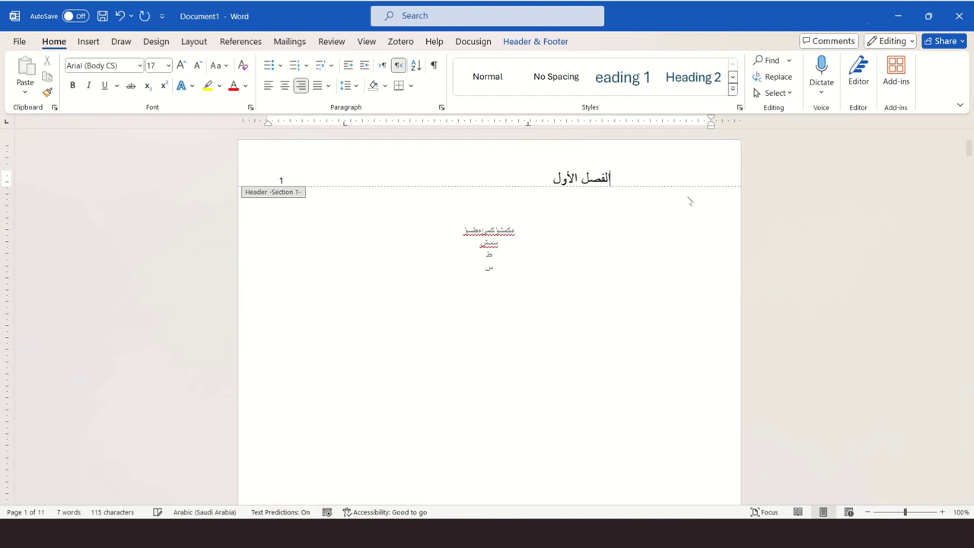
key(shift+End)
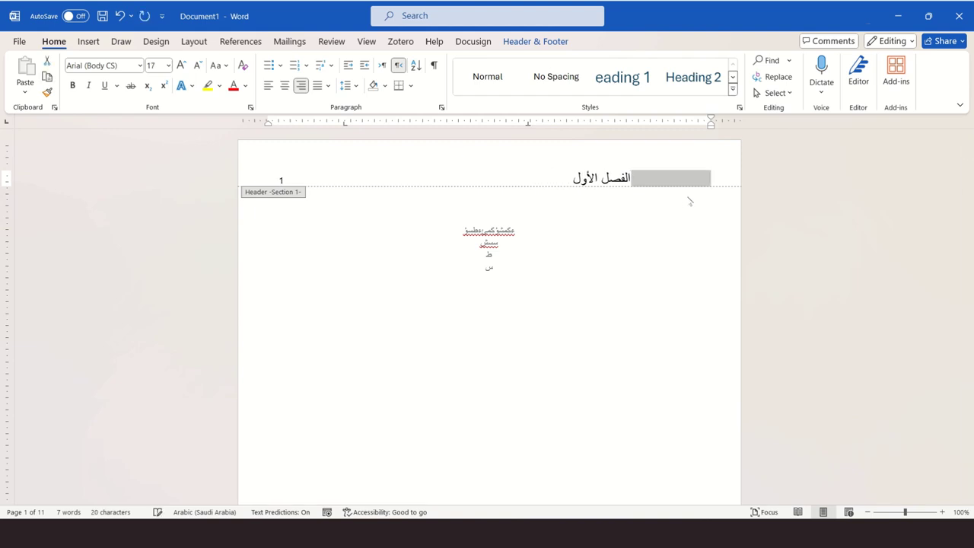
key(Delete)
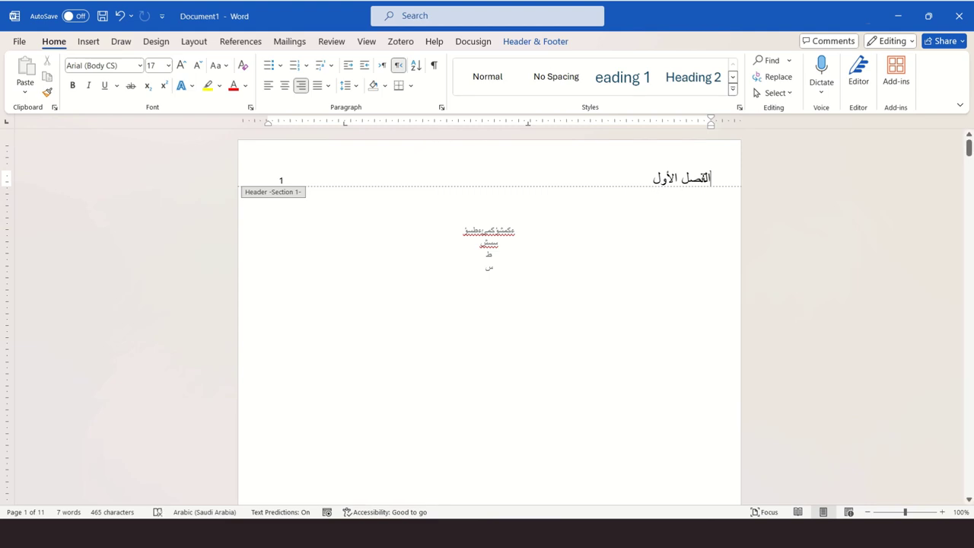
key(ctrl+a)
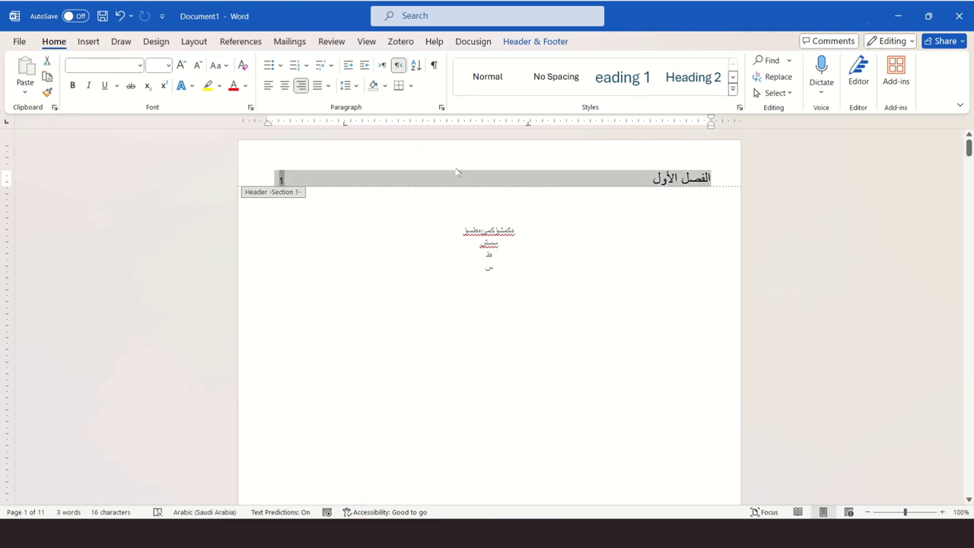
Step: Give the page 1 header line a thick underline
click(105, 85)
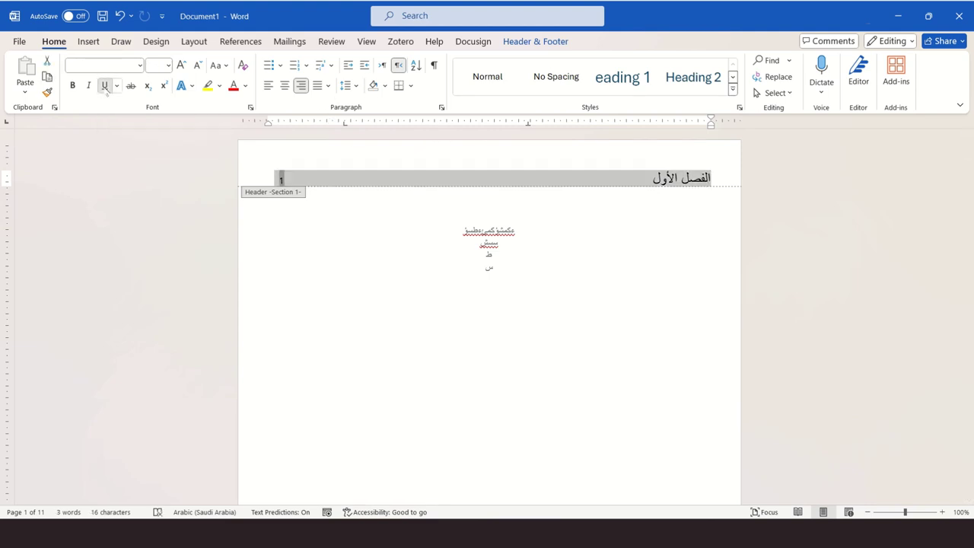
click(117, 86)
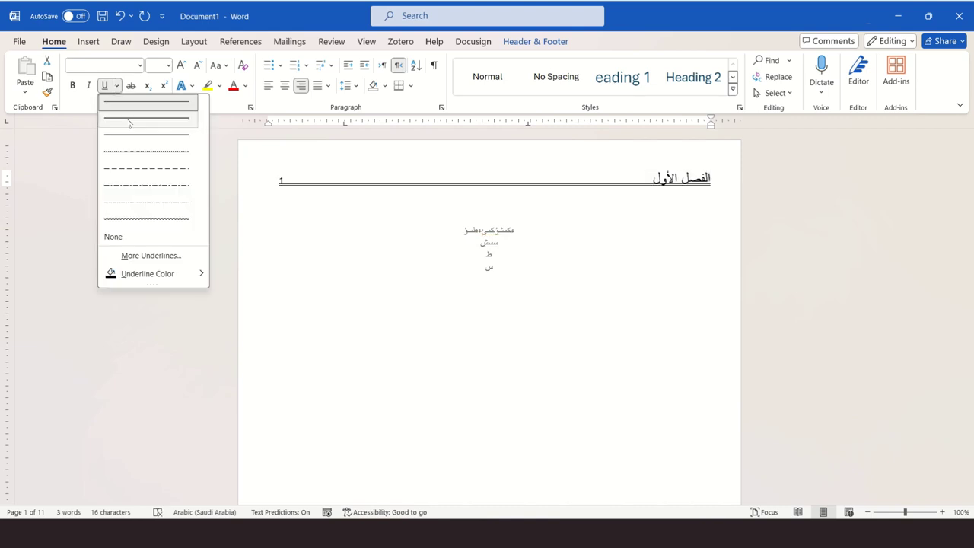
click(130, 119)
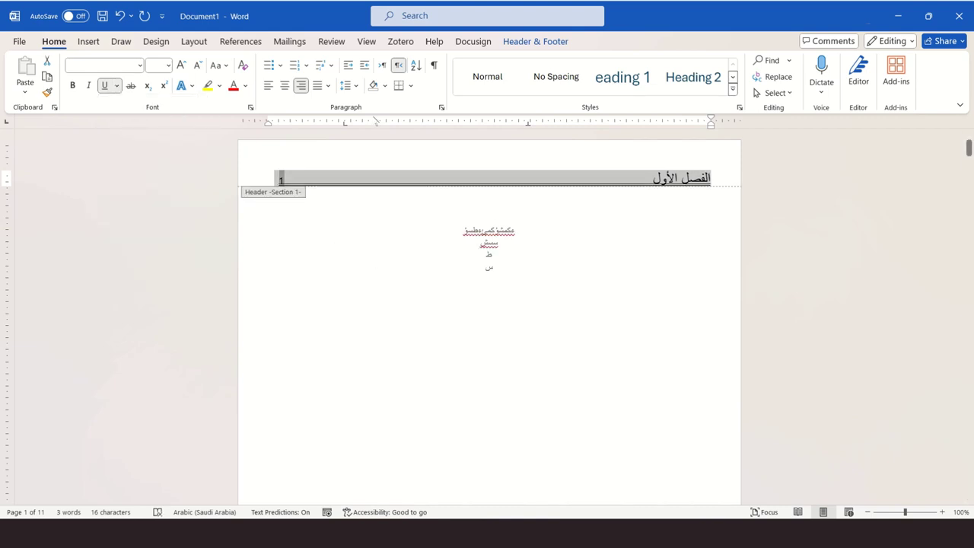
Step: Set the header's line spacing to 1.5 lines and close header editing
click(441, 107)
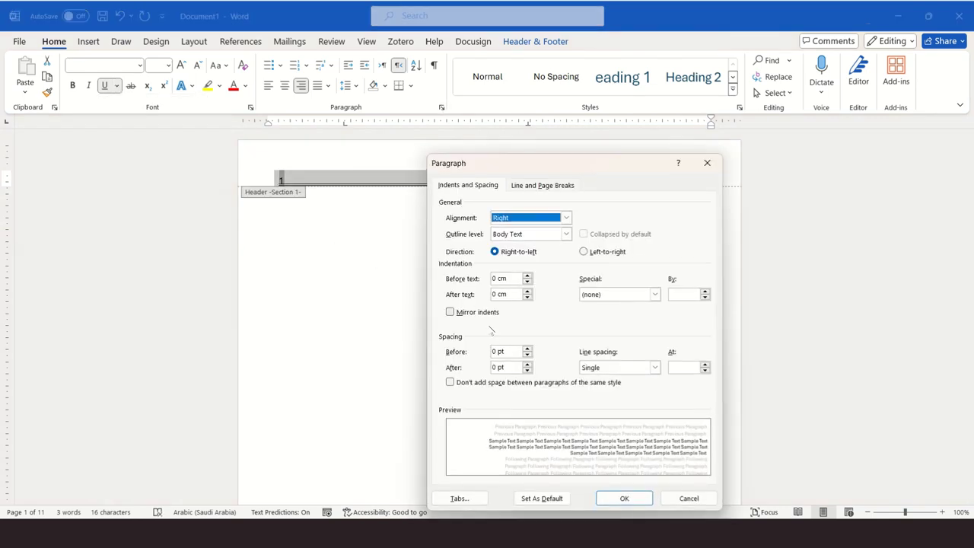
click(508, 350)
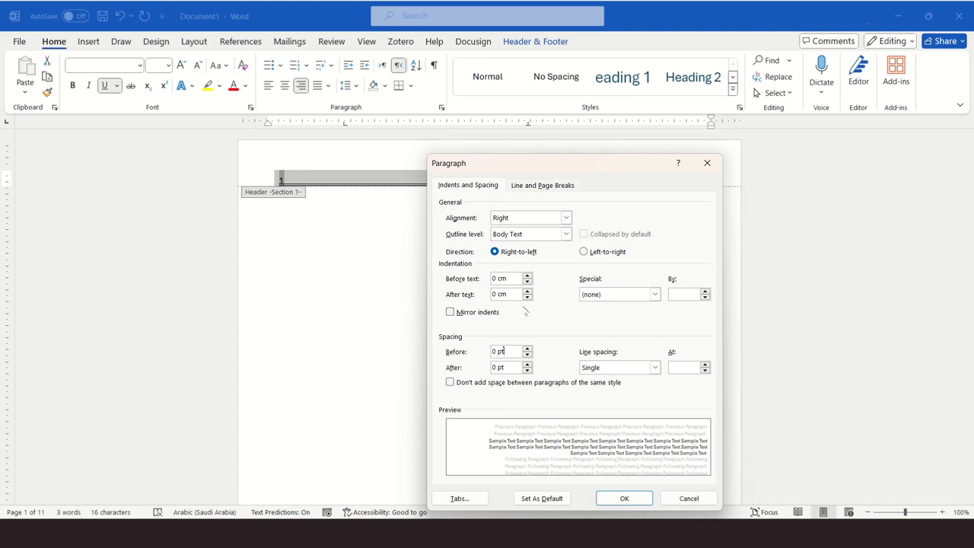
click(591, 369)
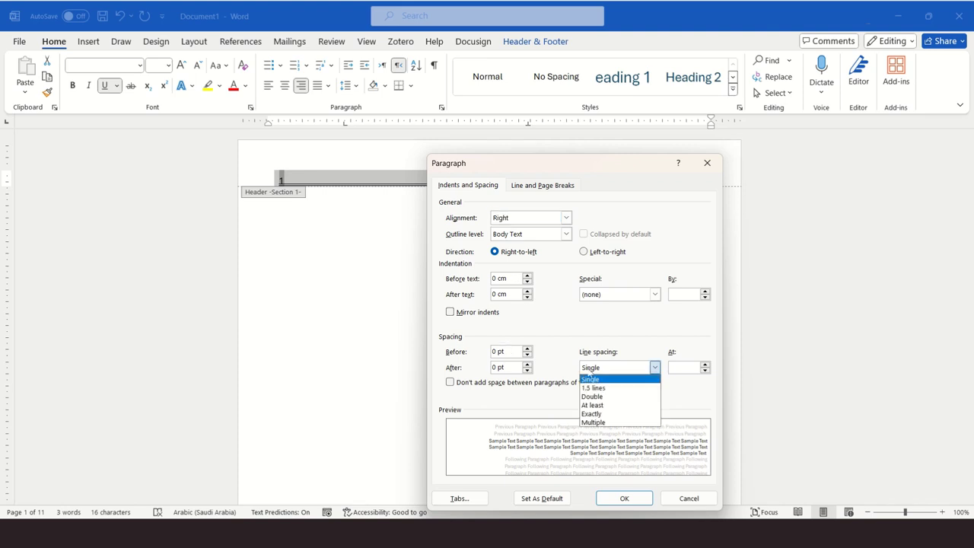
click(593, 389)
click(622, 501)
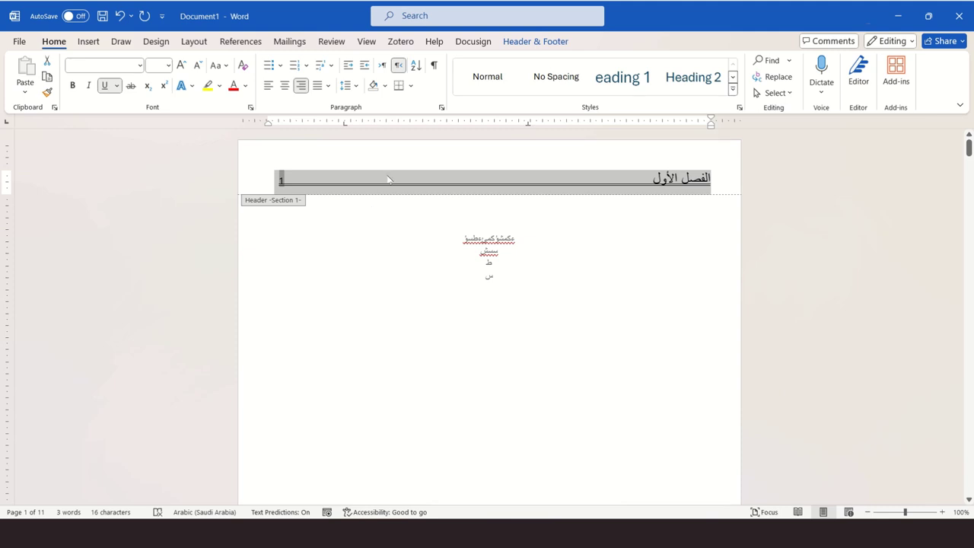
double_click(481, 251)
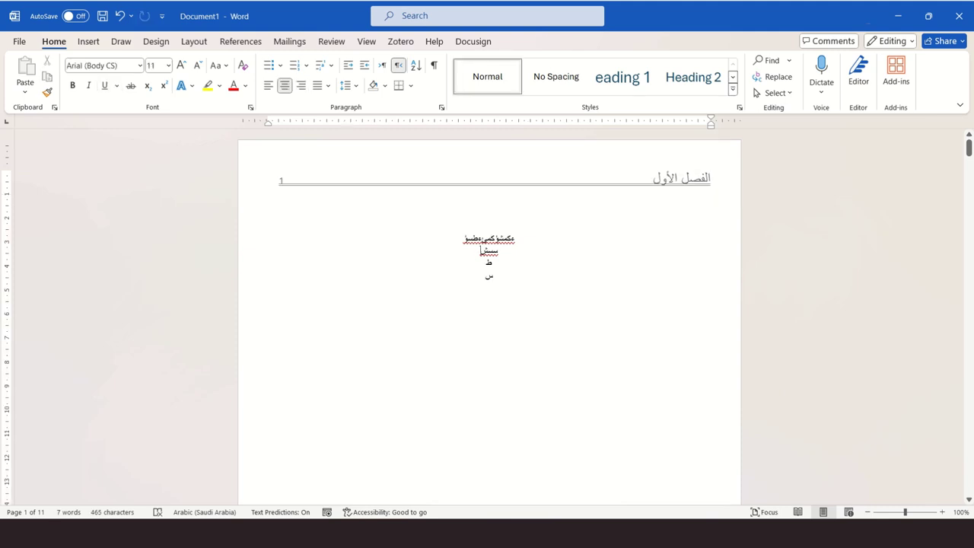
Step: Scroll down past pages 2 and 3 to page 4, headed 'الفصل الثاني'
scroll(368, 252, down, 2)
scroll(368, 252, down, 3)
scroll(368, 252, down, 4)
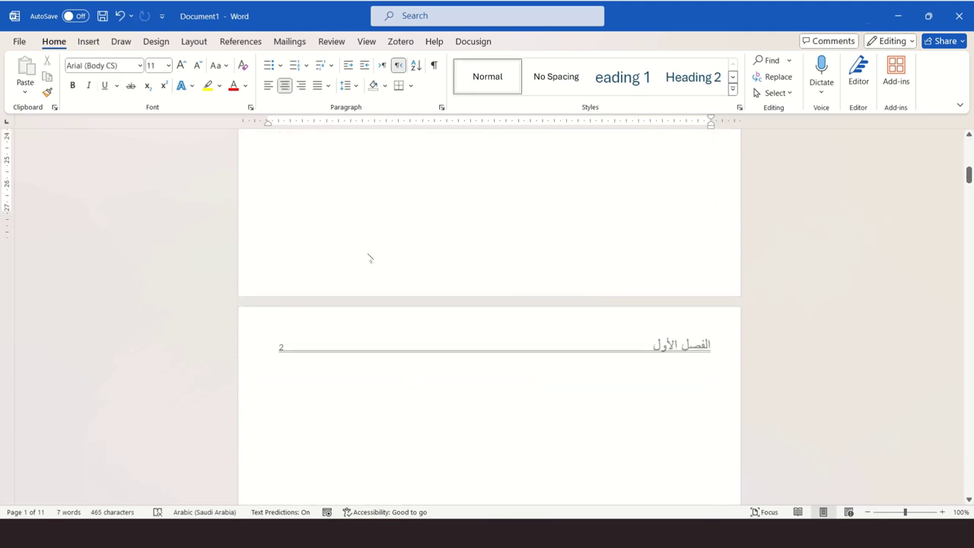
scroll(370, 259, down, 1)
scroll(370, 259, down, 4)
scroll(368, 252, down, 6)
scroll(368, 252, down, 4)
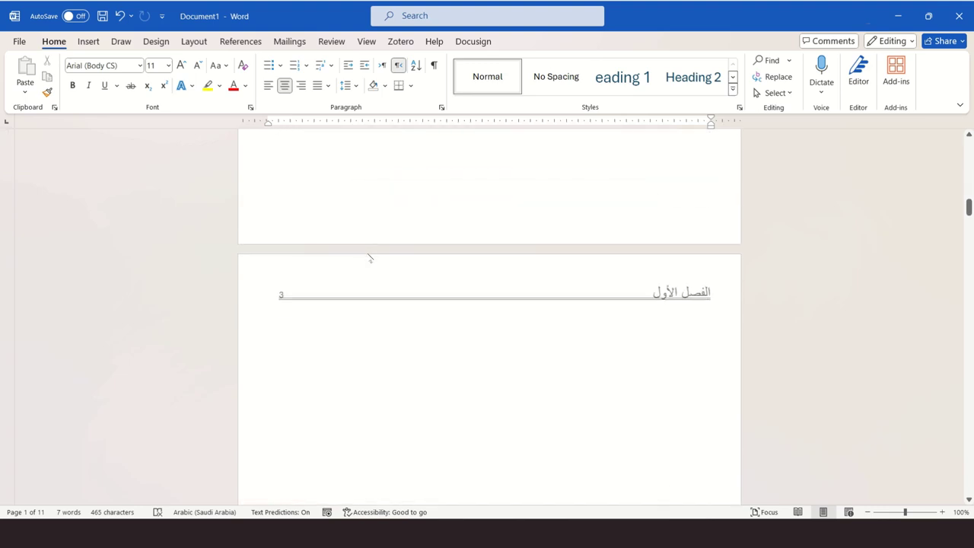
scroll(367, 254, down, 3)
scroll(368, 254, down, 4)
scroll(368, 254, down, 4)
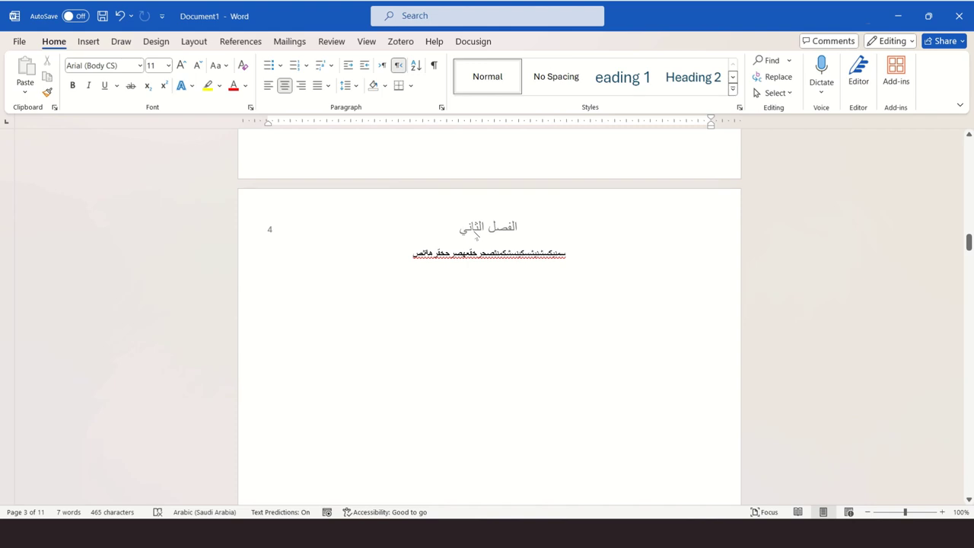
Step: Remove the blank run in the page 4 header so 'الفصل الثاني' sits right, page number 4 left
double_click(477, 236)
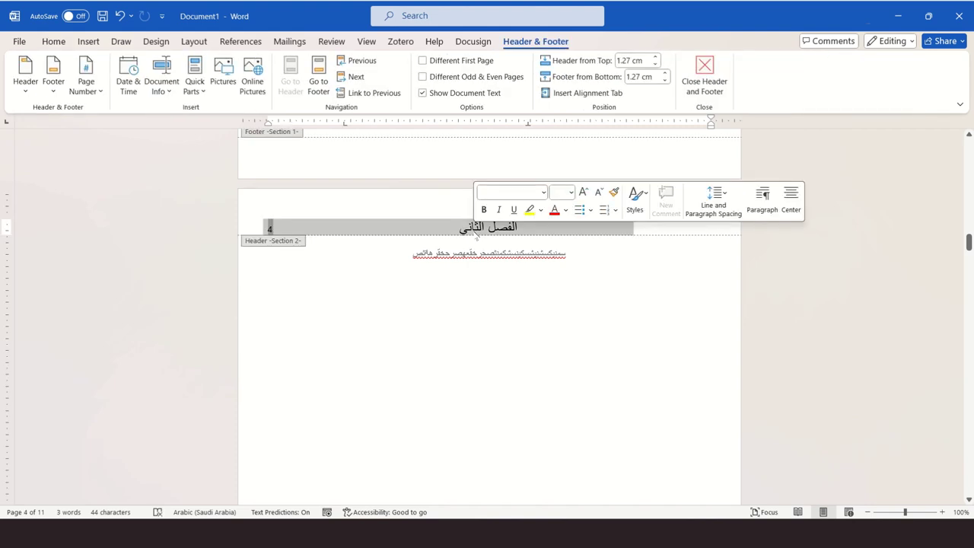
click(558, 225)
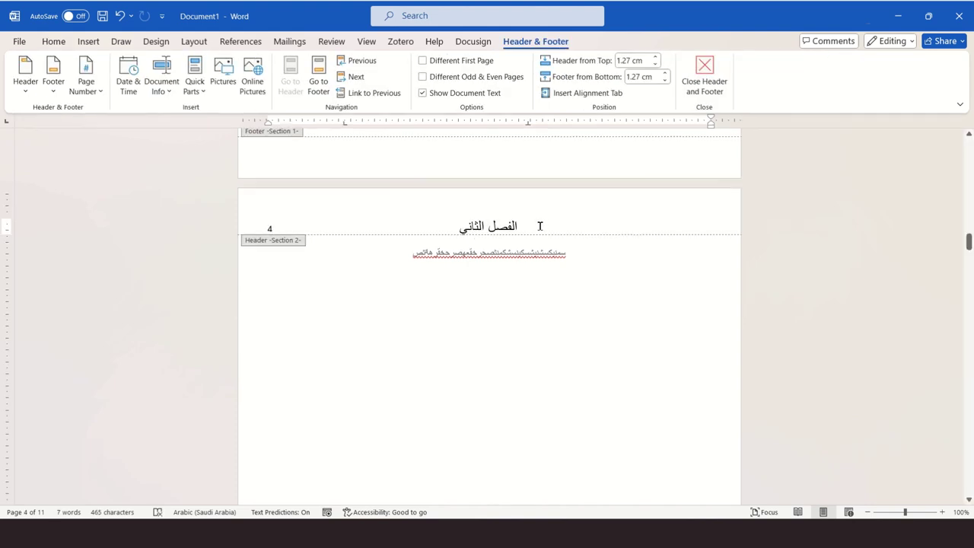
key(shift+Left)
key(shift+Left)
key(shift+Left)
key(shift+Home)
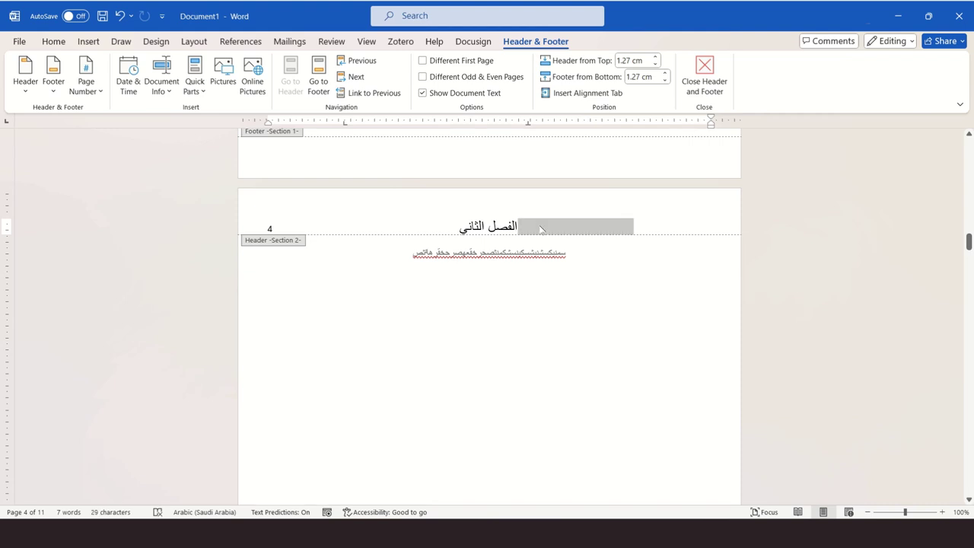
key(Delete)
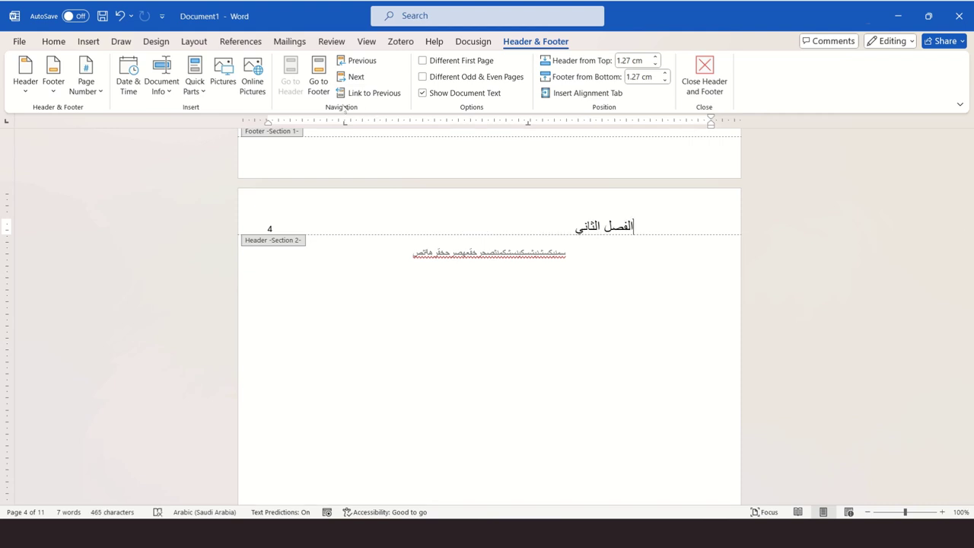
key(BackSpace)
key(BackSpace)
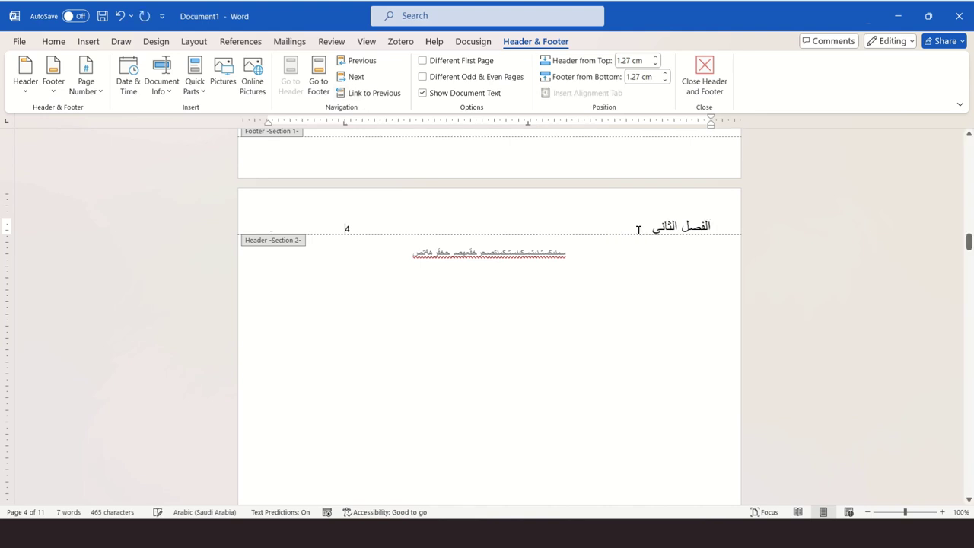
key(End)
key(Tab)
key(Tab)
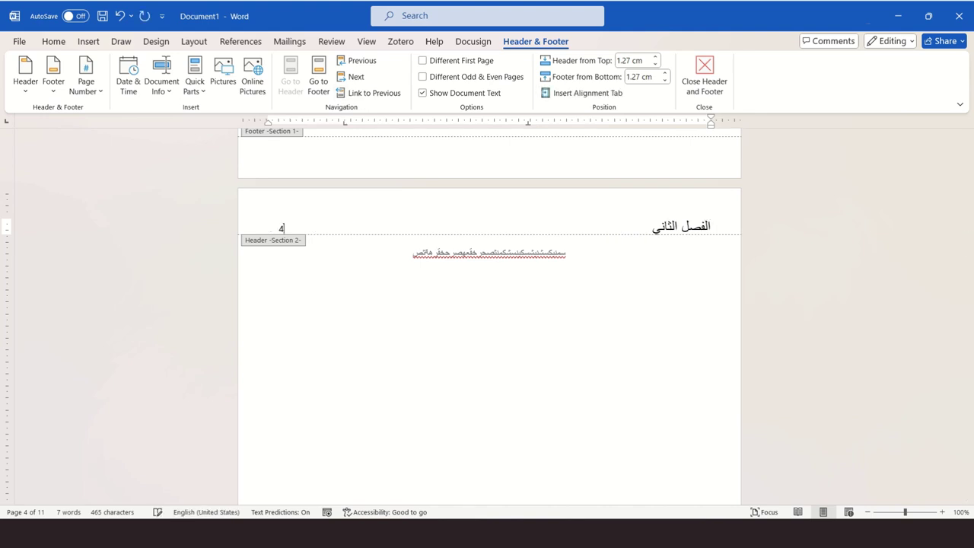
Step: Select the whole chapter two header line and apply a thick underline
key(alt+shift)
key(ctrl+a)
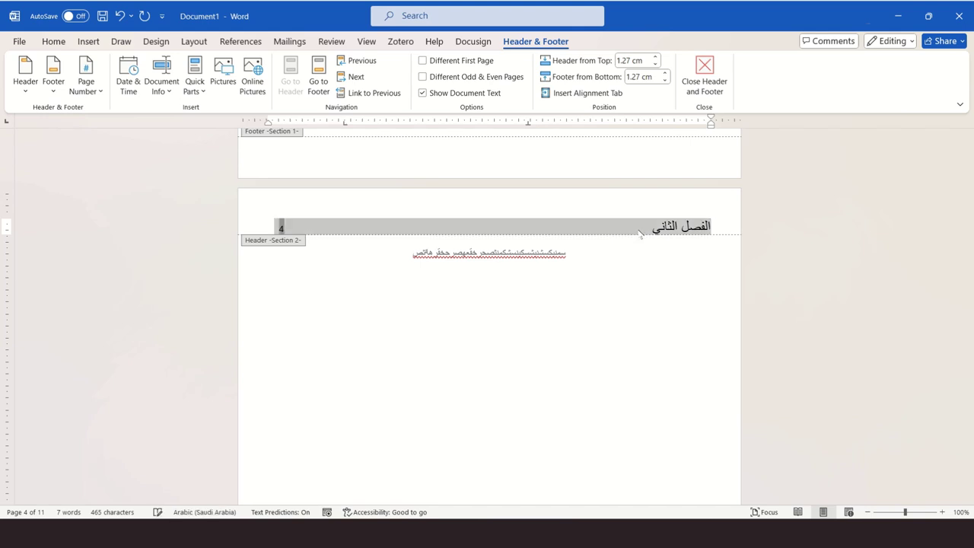
click(53, 42)
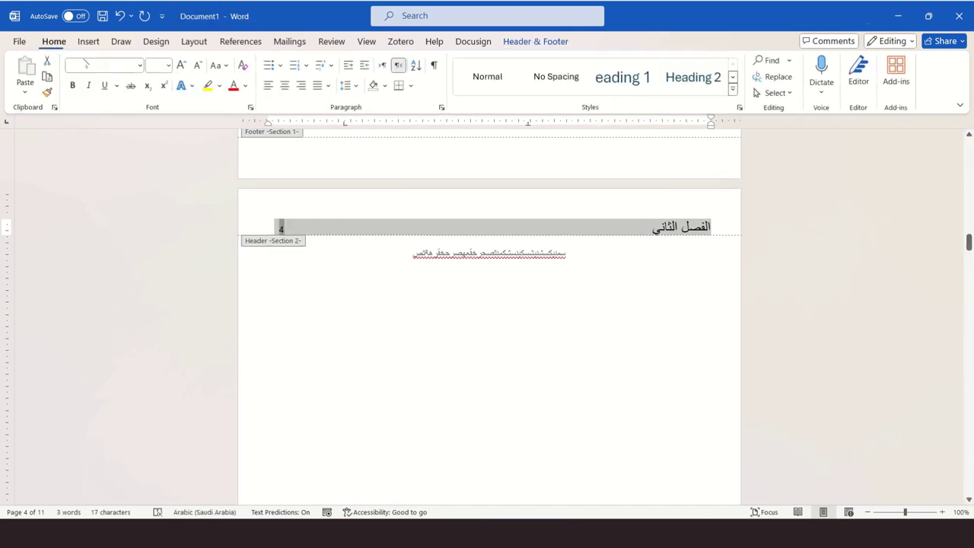
click(117, 85)
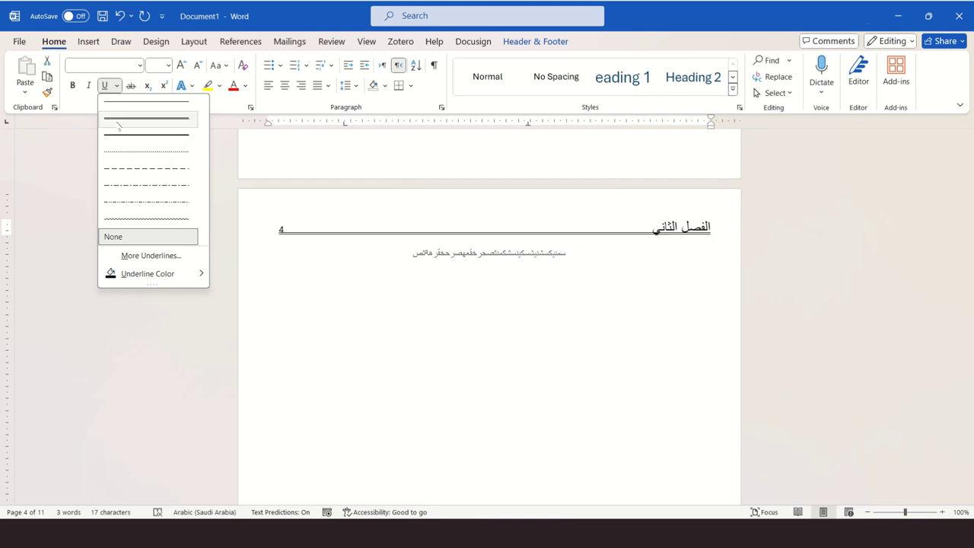
click(122, 136)
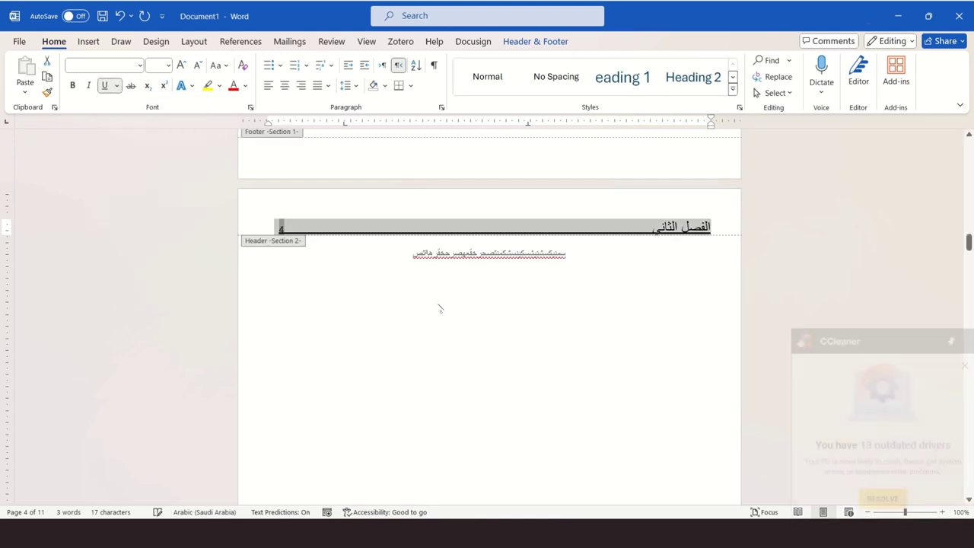
Step: Close the header, dismiss the CCleaner pop-up, and scroll down to page 7's 'الفصل الثالث' header
double_click(487, 303)
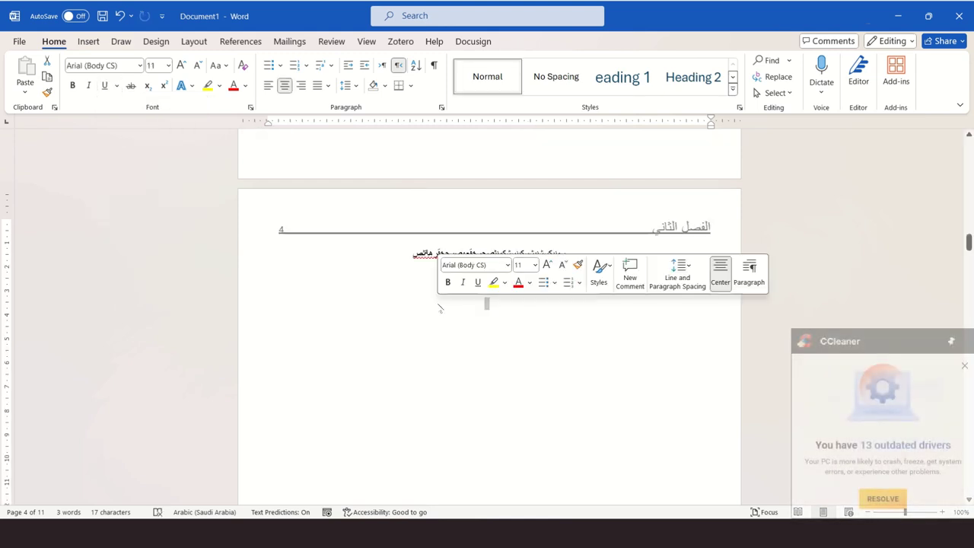
click(964, 366)
scroll(527, 355, down, 1)
scroll(527, 355, down, 10)
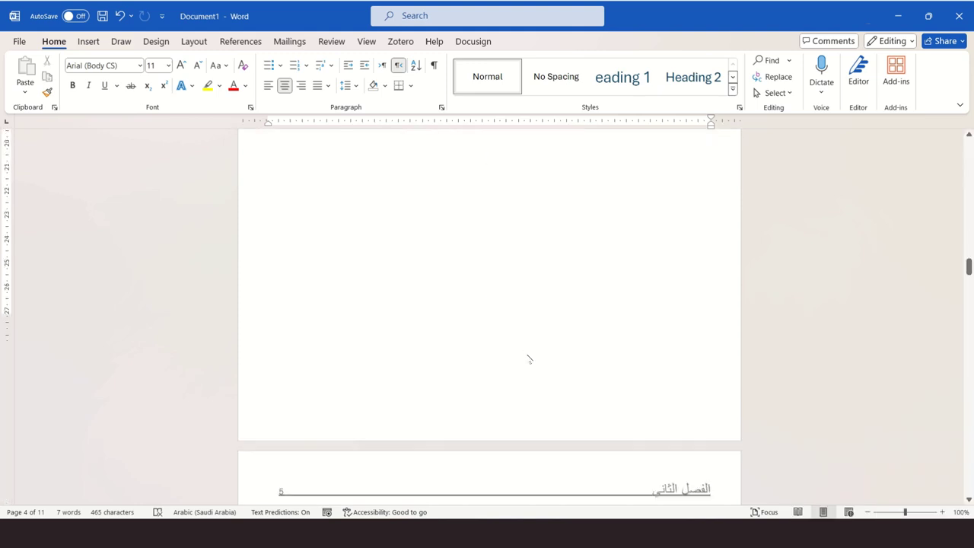
scroll(527, 355, down, 4)
scroll(527, 355, down, 2)
scroll(527, 355, down, 2)
scroll(527, 354, down, 3)
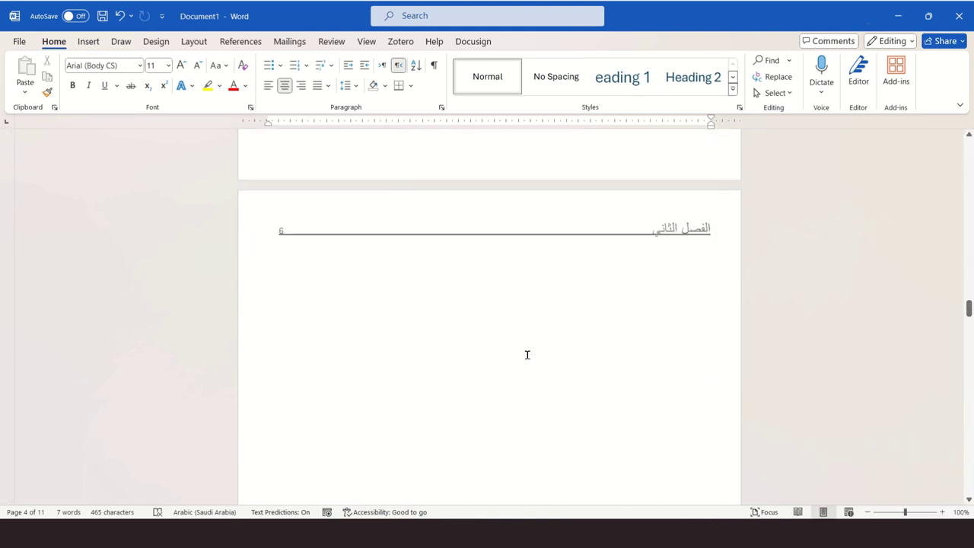
scroll(527, 355, down, 3)
scroll(527, 355, down, 3)
scroll(526, 354, down, 2)
scroll(526, 354, up, 3)
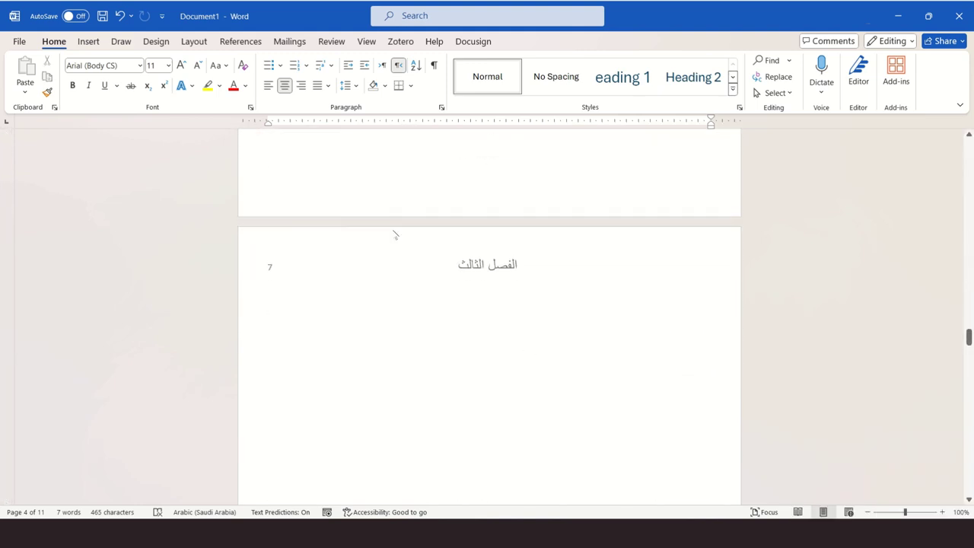
Step: Open the third chapter header and cancel the Page Setup dialog that opened by accident
double_click(477, 266)
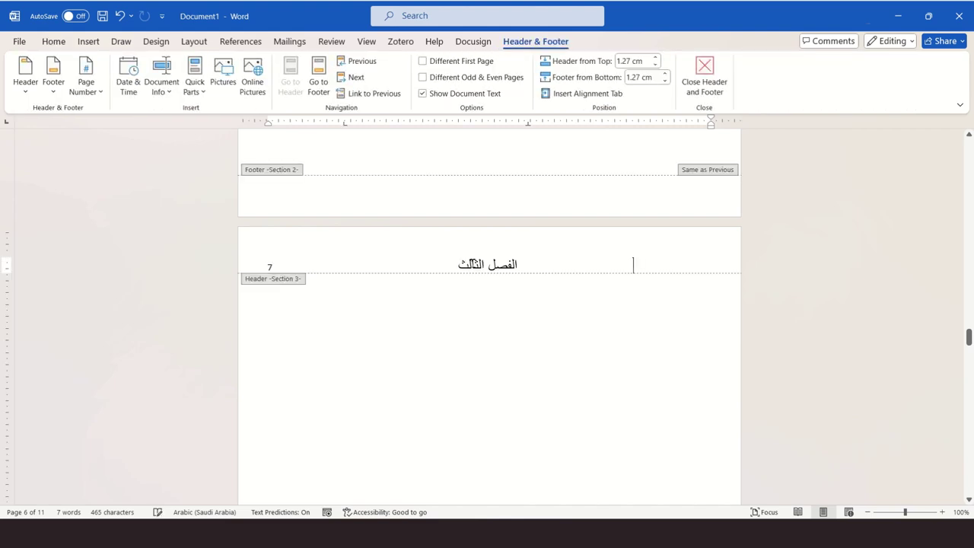
double_click(447, 350)
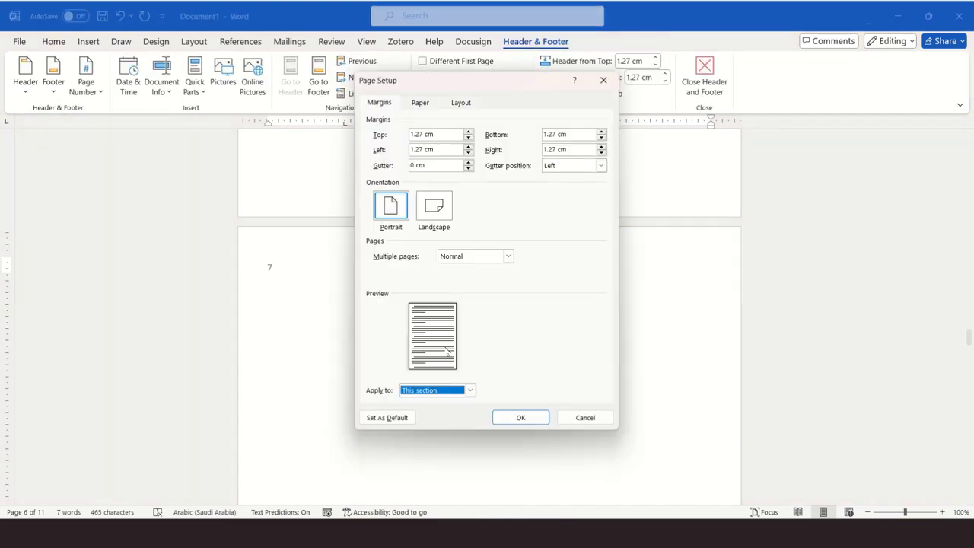
click(581, 422)
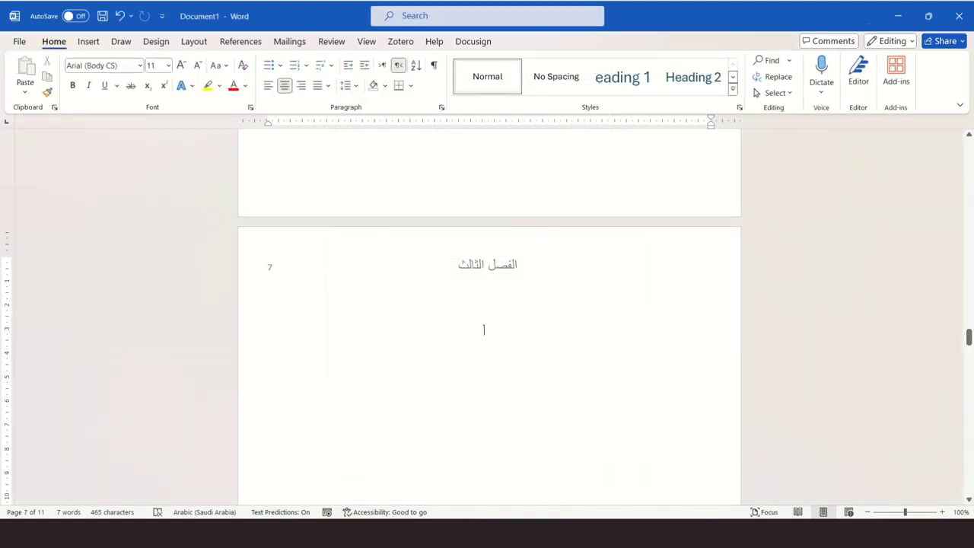
Step: Scroll back to pages 3–4 and briefly open and close the page 4 header
scroll(541, 354, up, 2)
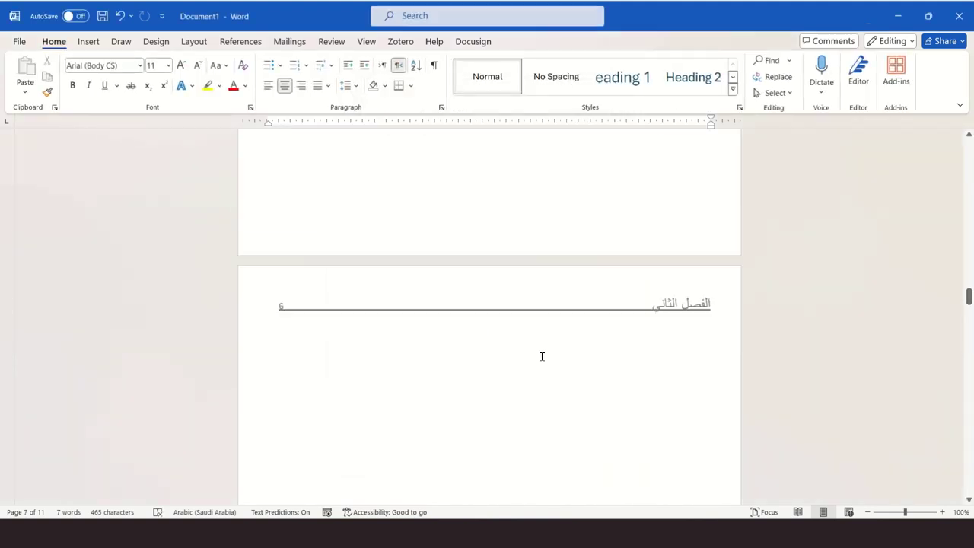
scroll(542, 355, up, 15)
scroll(541, 354, up, 15)
scroll(542, 356, up, 15)
scroll(542, 357, up, 5)
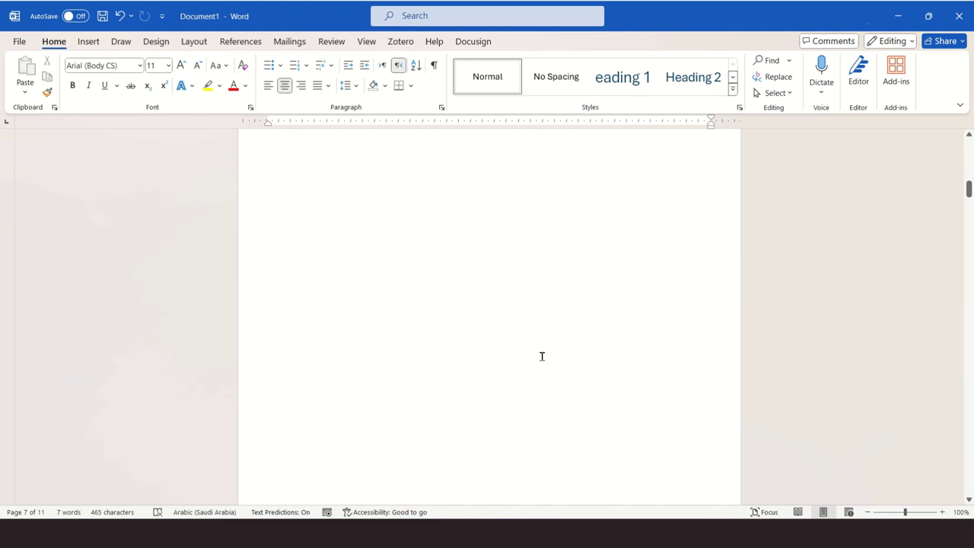
scroll(542, 356, down, 5)
scroll(542, 356, down, 6)
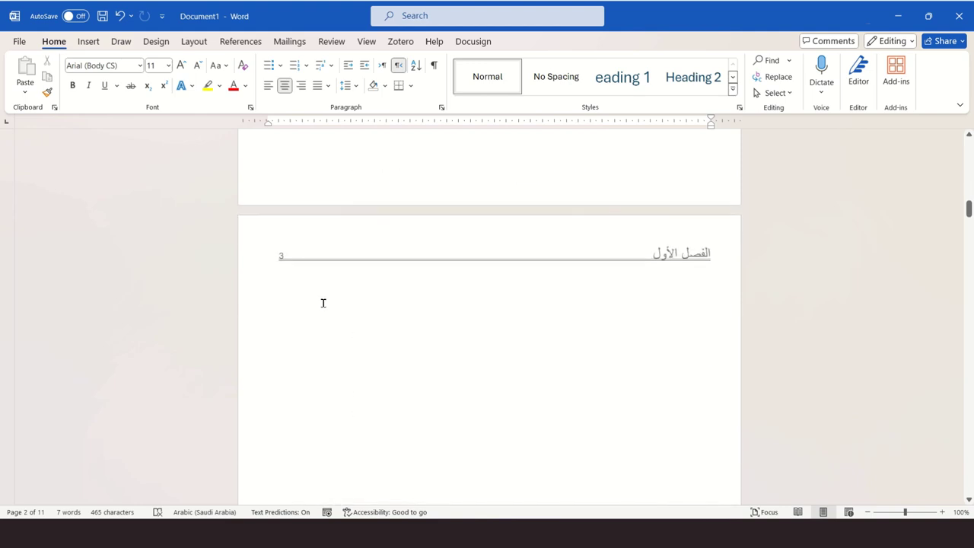
scroll(323, 303, down, 10)
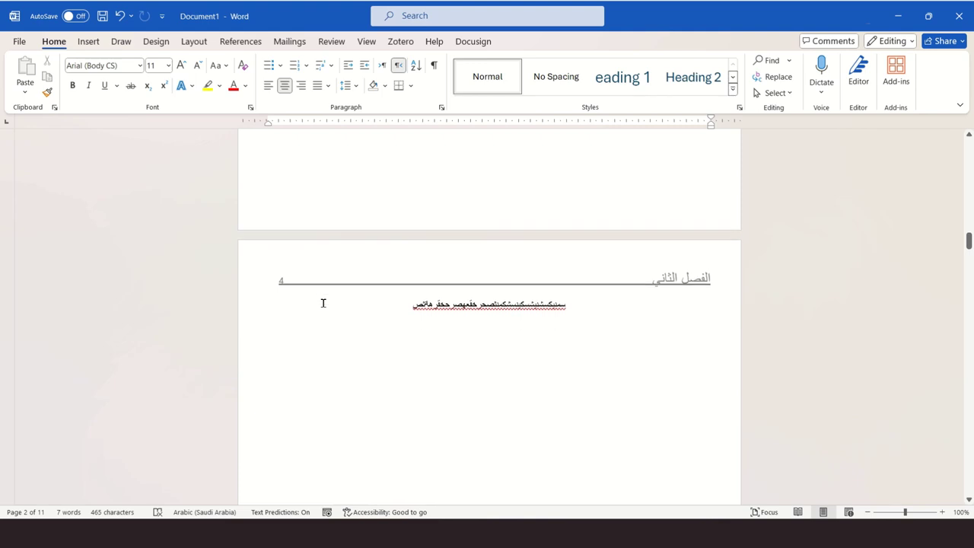
scroll(323, 303, up, 3)
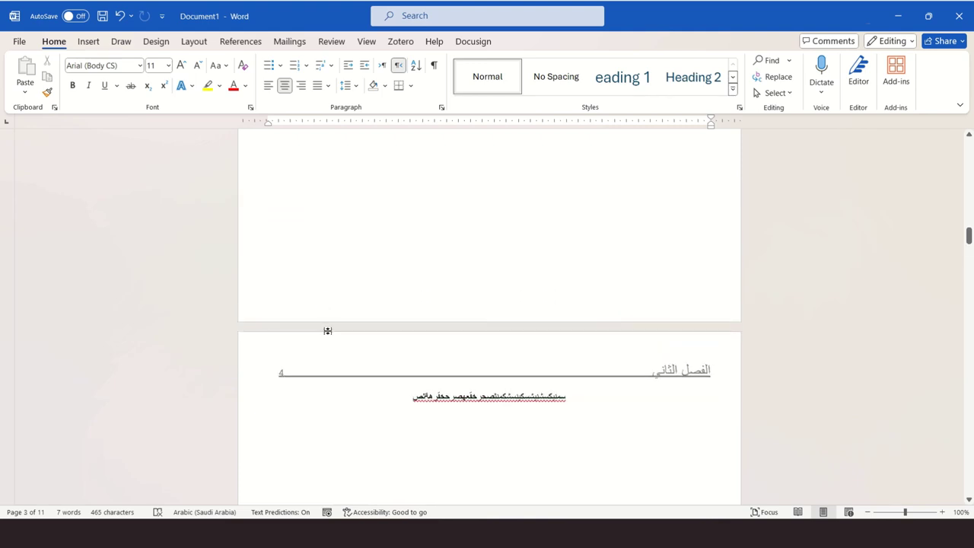
scroll(483, 146, up, 5)
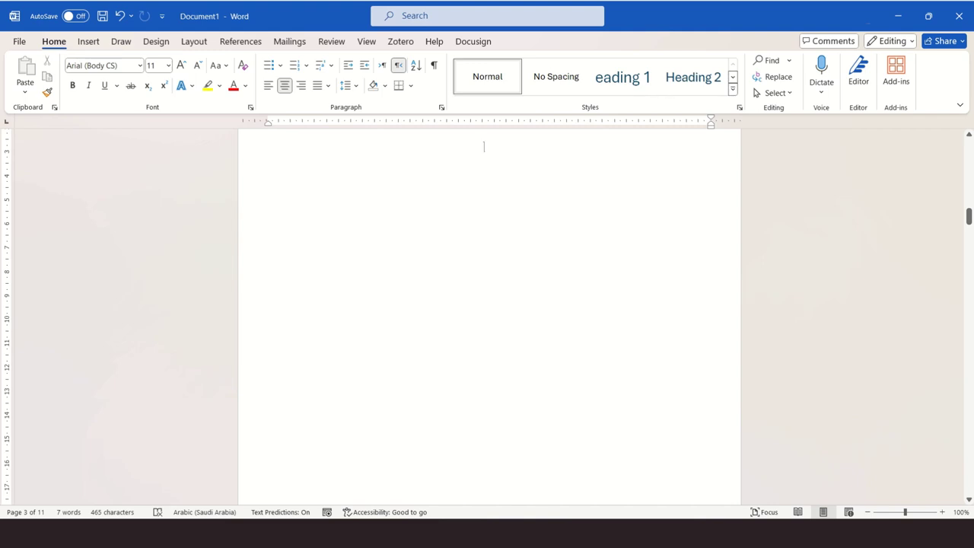
scroll(403, 261, up, 6)
scroll(402, 261, down, 4)
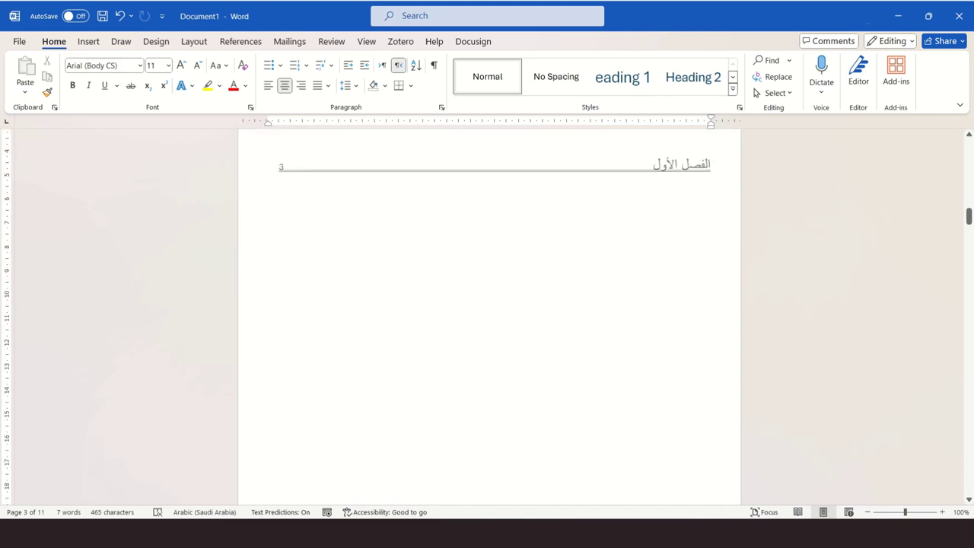
scroll(484, 235, down, 10)
scroll(419, 370, up, 8)
scroll(490, 316, down, 3)
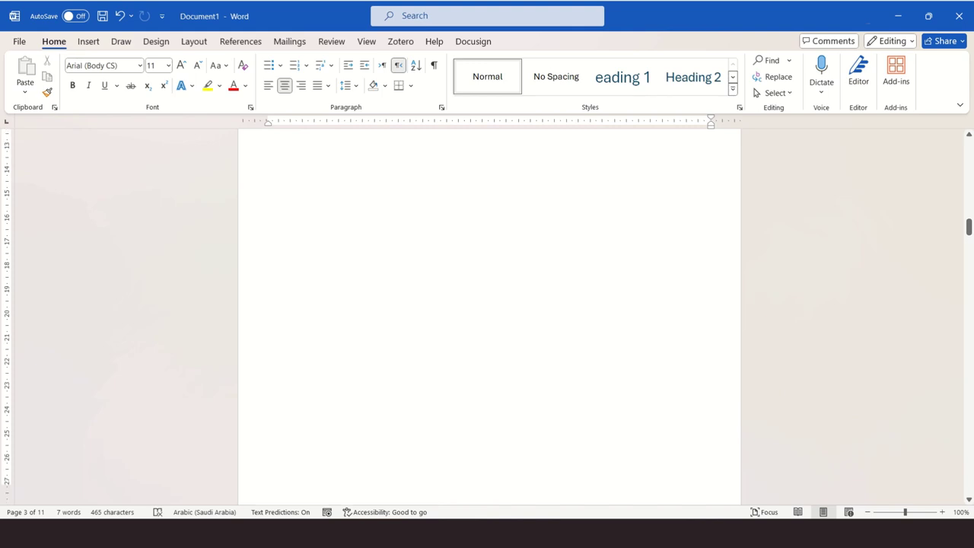
scroll(427, 371, down, 5)
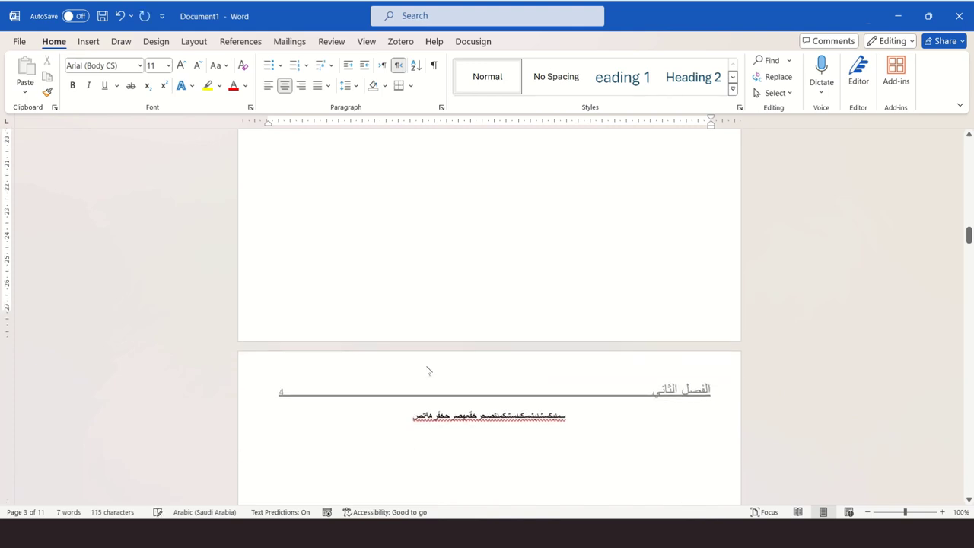
scroll(457, 282, up, 4)
scroll(456, 283, up, 15)
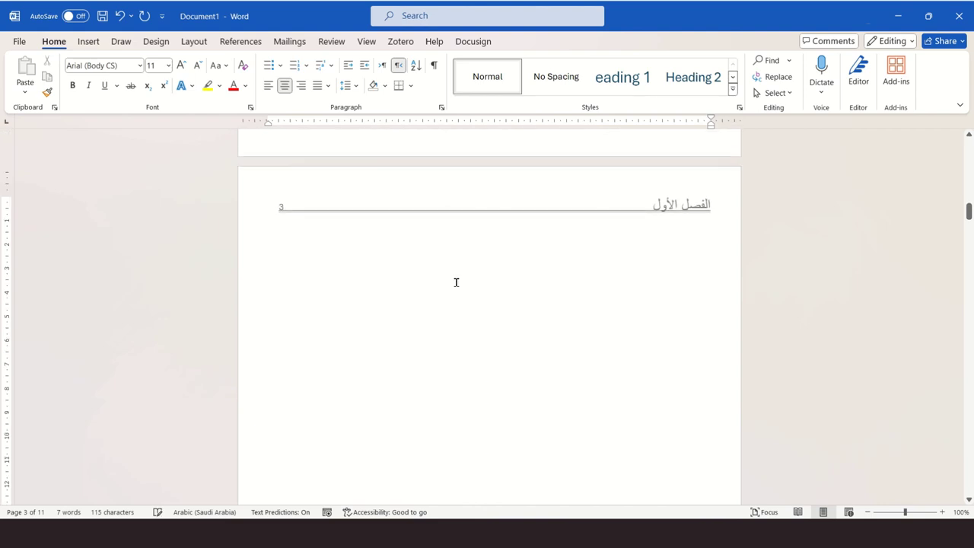
scroll(457, 283, down, 3)
scroll(483, 326, down, 15)
scroll(483, 326, down, 2)
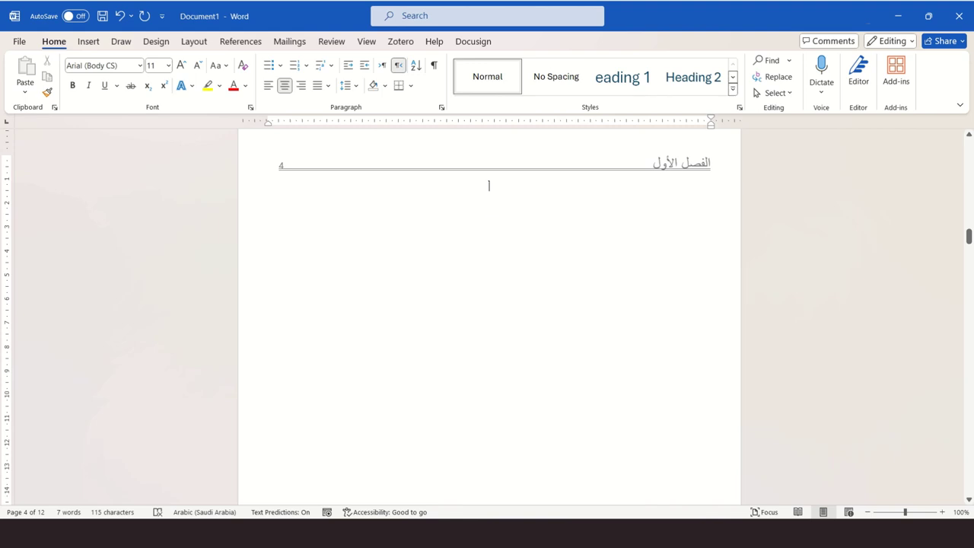
double_click(447, 158)
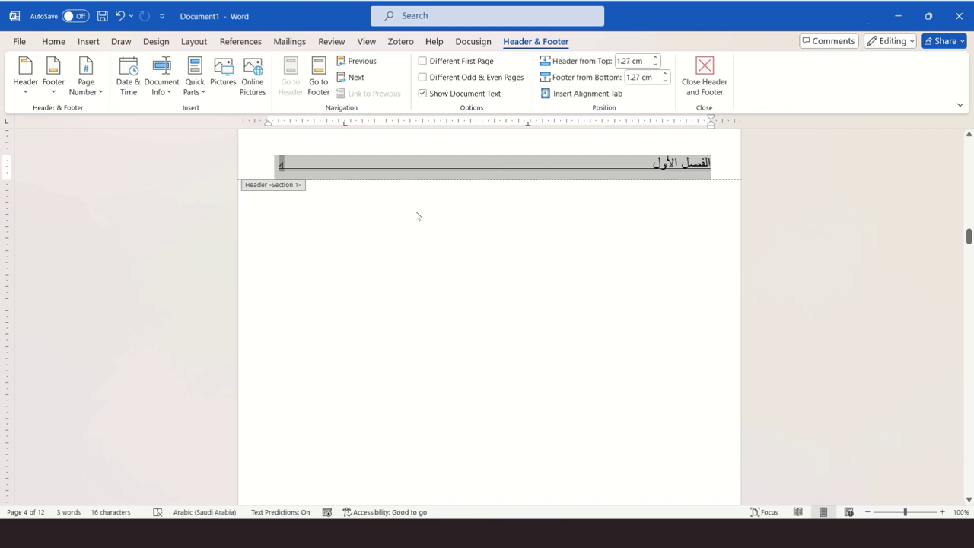
double_click(489, 210)
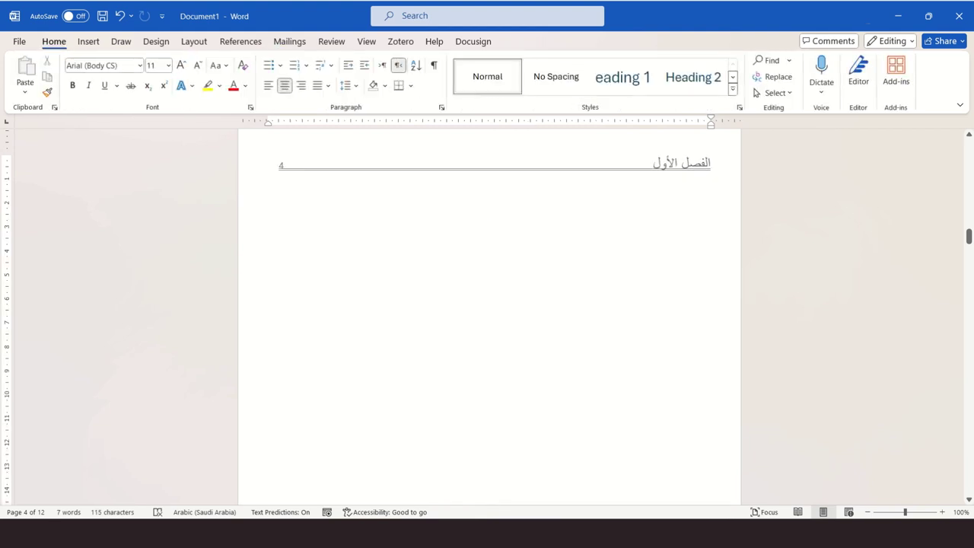
Step: Delete the extra break that created the surplus page
scroll(418, 217, up, 3)
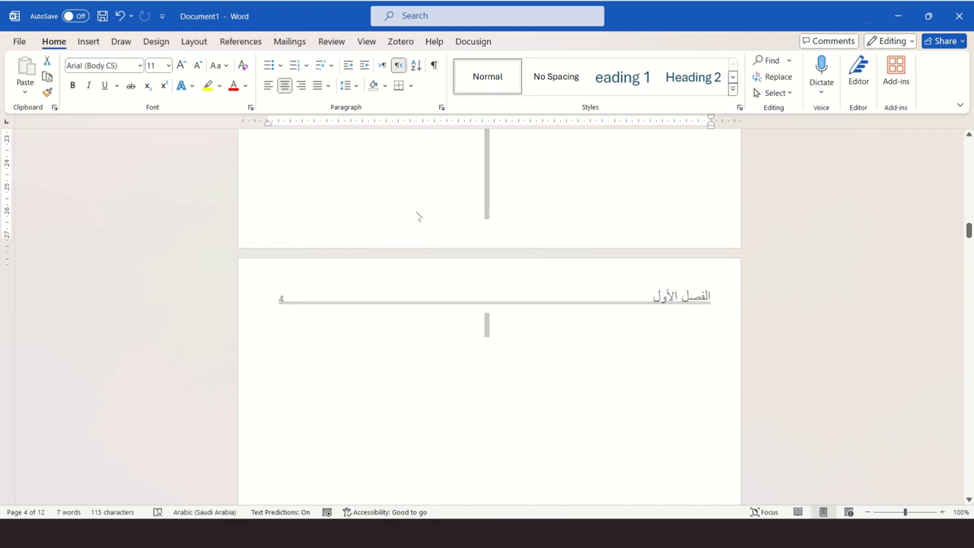
scroll(418, 217, up, 10)
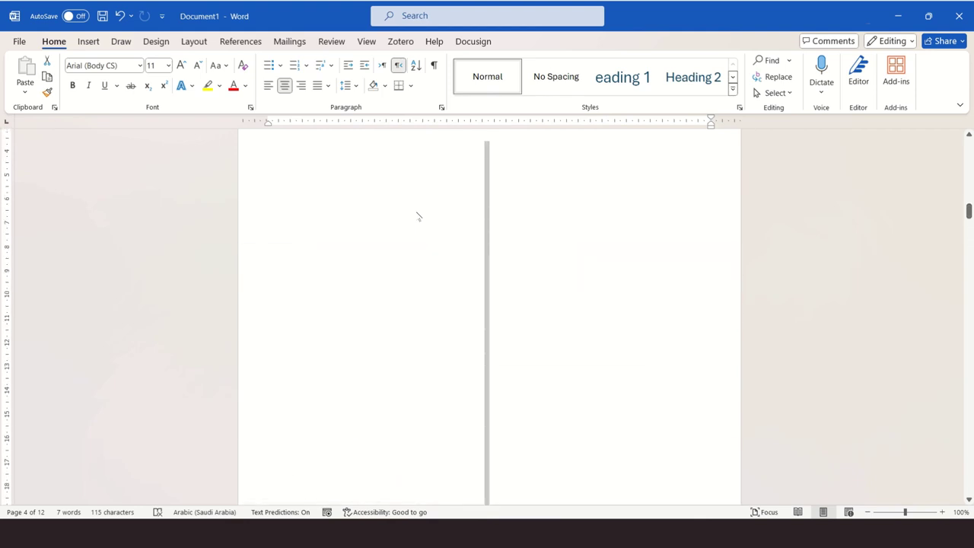
scroll(418, 217, down, 10)
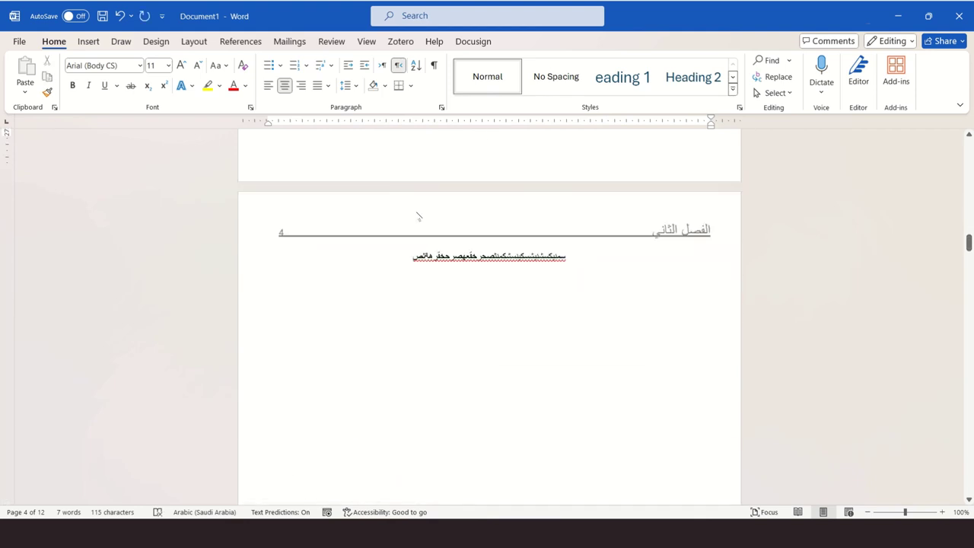
scroll(418, 217, up, 12)
scroll(416, 211, up, 10)
key(BackSpace)
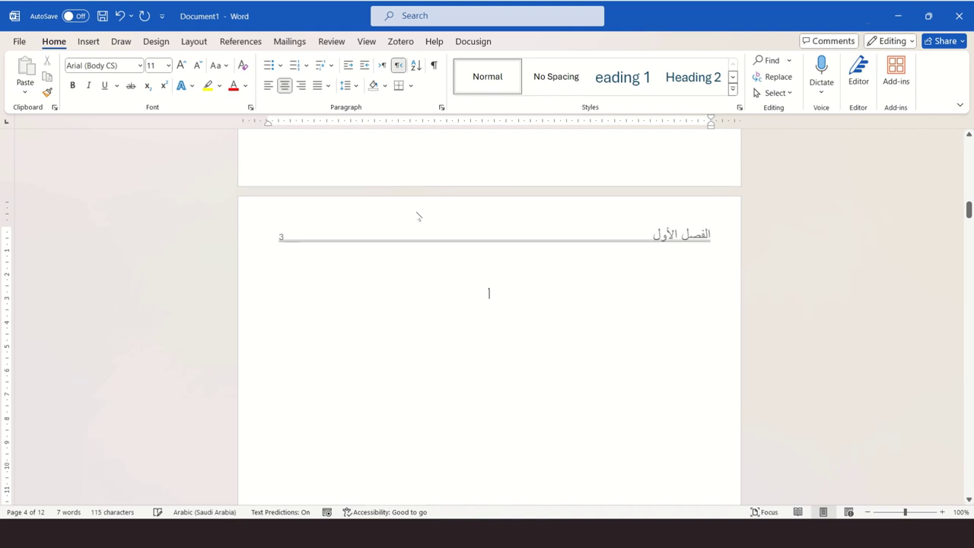
Step: Insert a Next Page section break before the heading on page 4
click(195, 42)
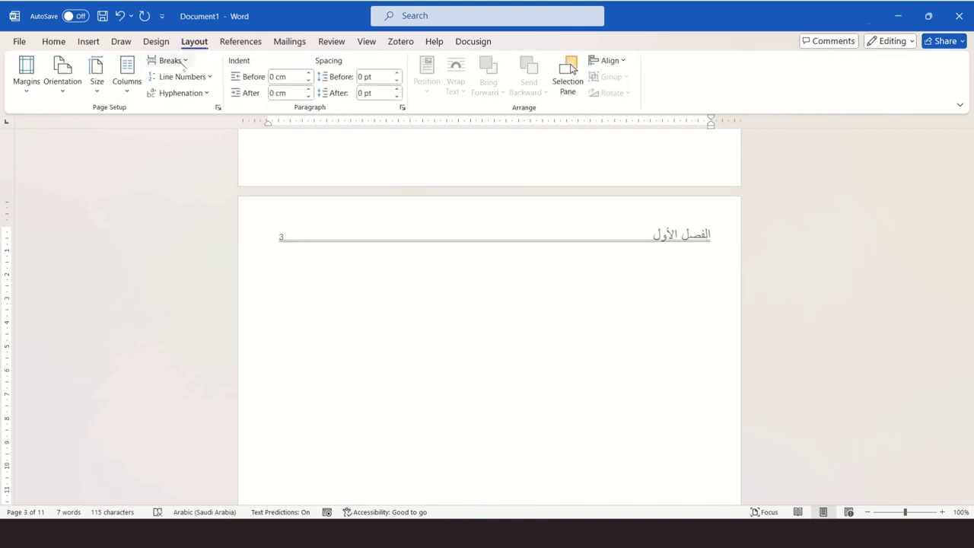
click(186, 61)
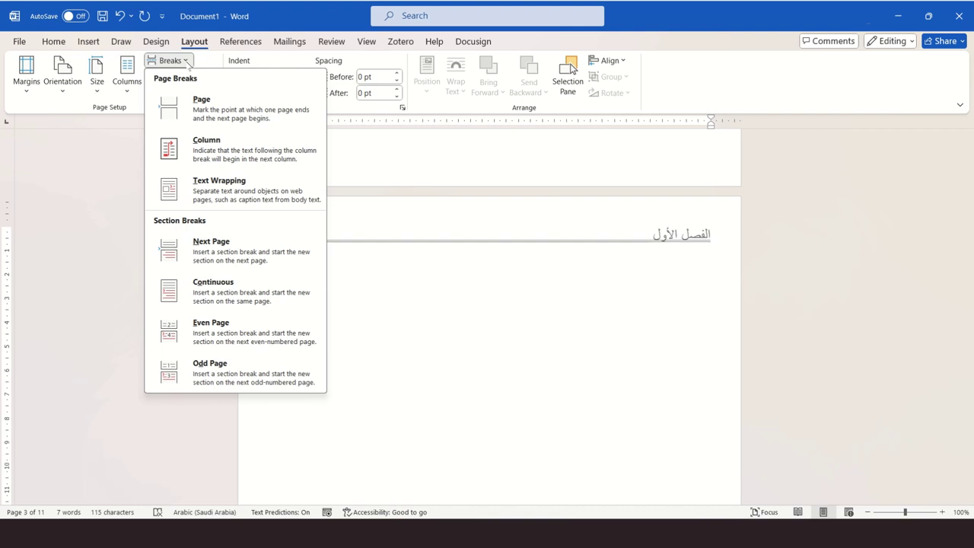
click(188, 254)
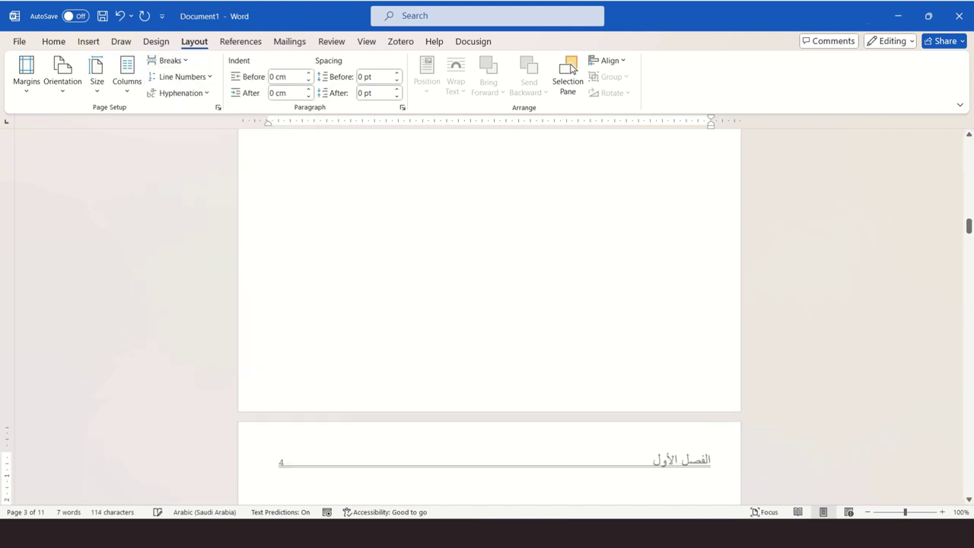
Step: Unlink the new section's header from the previous one and delete its page number and heading
double_click(411, 454)
click(352, 93)
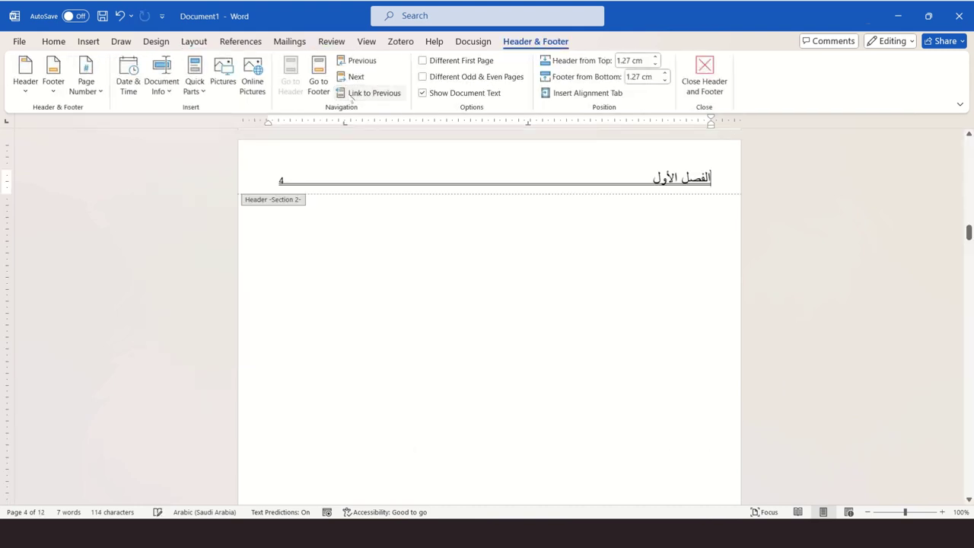
right_click(386, 180)
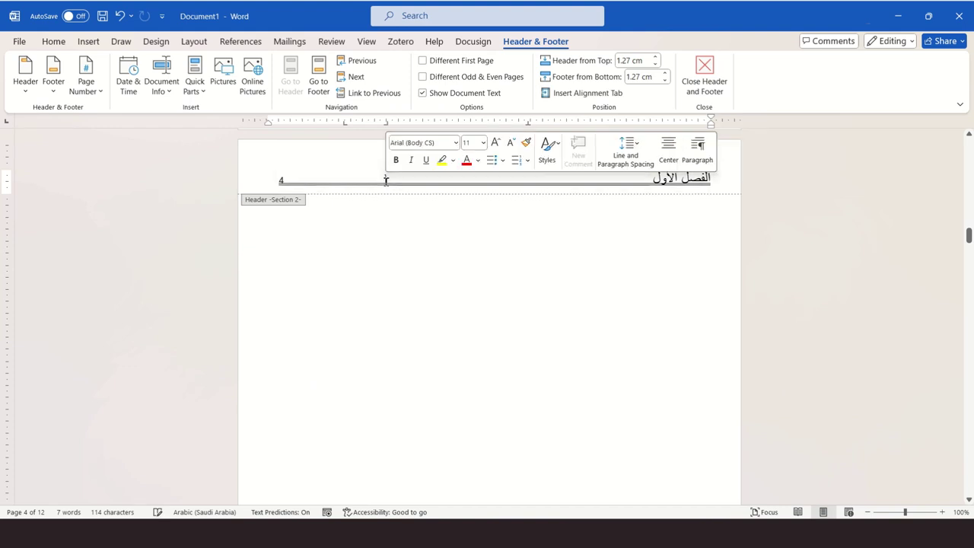
triple_click(386, 179)
key(Delete)
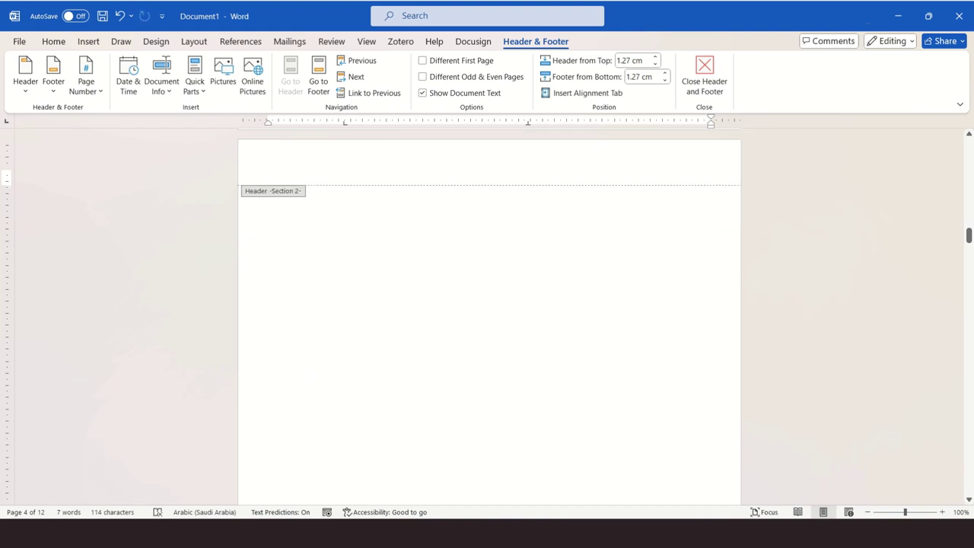
double_click(478, 333)
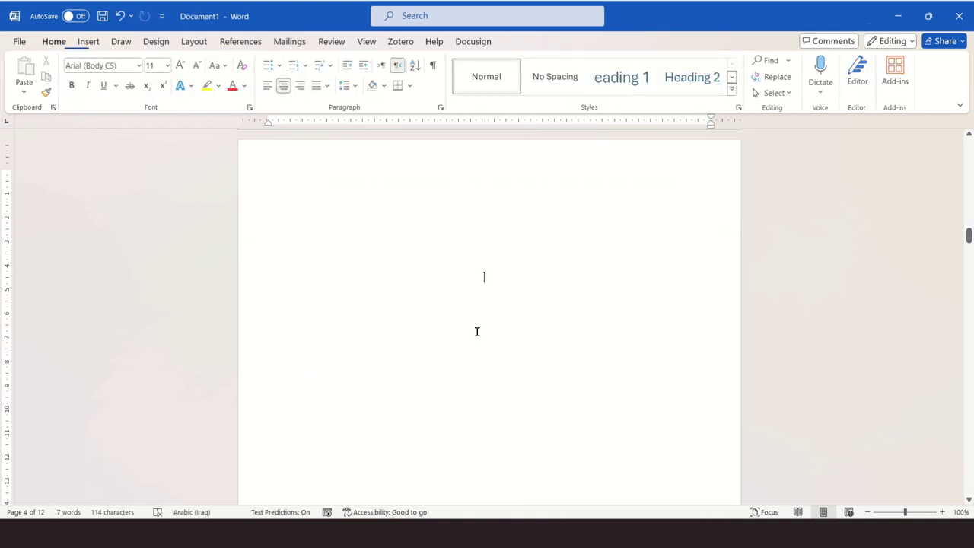
click(487, 285)
Step: Finish the title 'الفصل الثاني', make it bold at 73 pt, and push it down the page
text(الفصلالثاني)
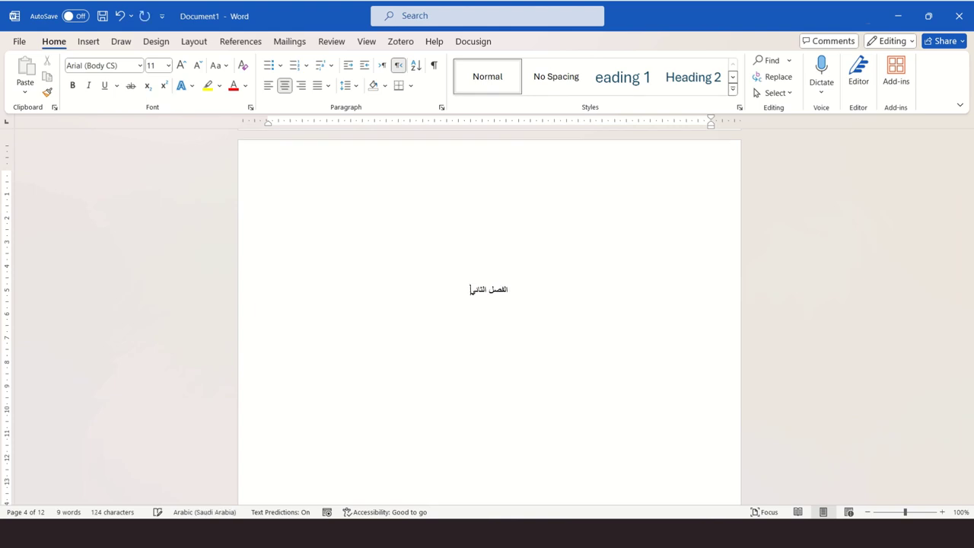
key(ctrl+a)
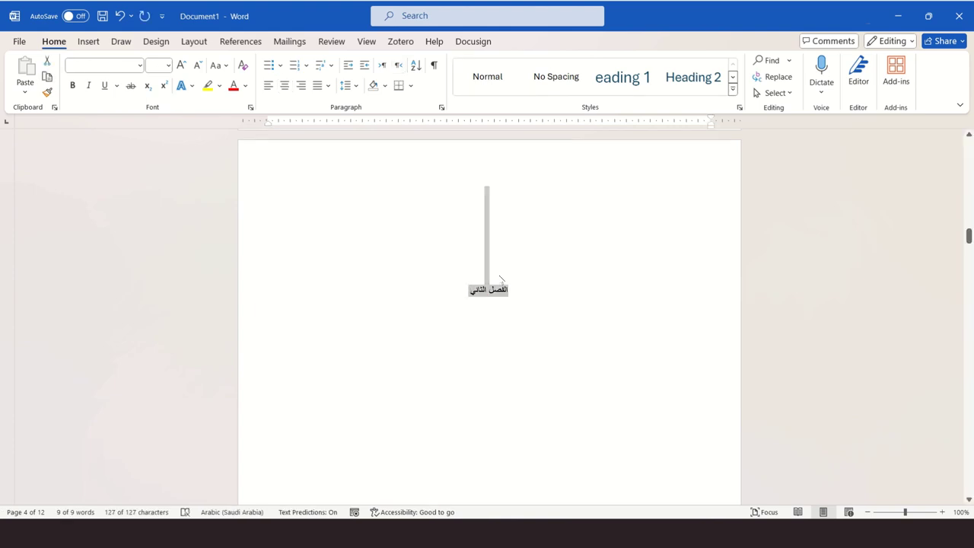
click(487, 281)
drag(466, 290, 511, 291)
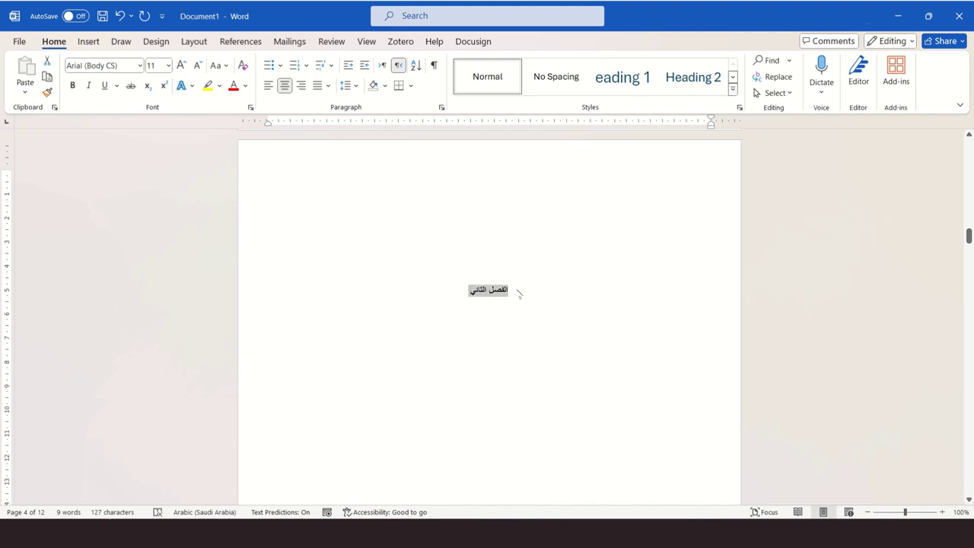
key(ctrl+bracketright)
key(ctrl+bracketright)
key(ctrl+bracketright)
key(ctrl+bracketright)
key(ctrl+bracketright)
key(ctrl+bracketright)
key(ctrl+bracketright)
key(ctrl+bracketright)
key(ctrl+bracketright)
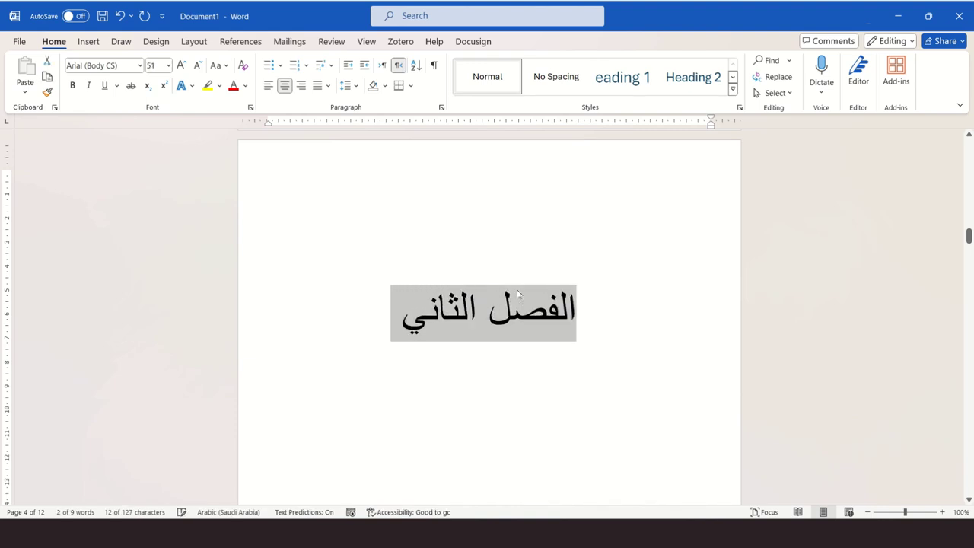
key(ctrl+bracketright)
key(ctrl+bracketright)
key(ctrl+bracketright)
key(ctrl+bracketright)
key(ctrl+bracketright)
key(ctrl+bracketright)
key(ctrl+b)
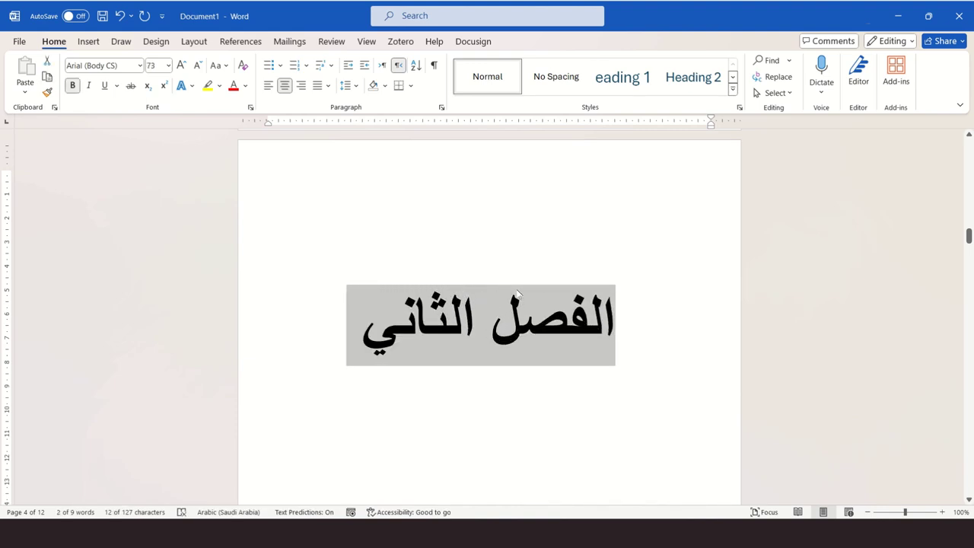
key(Home)
key(Return)
key(Return)
key(Return)
key(Return)
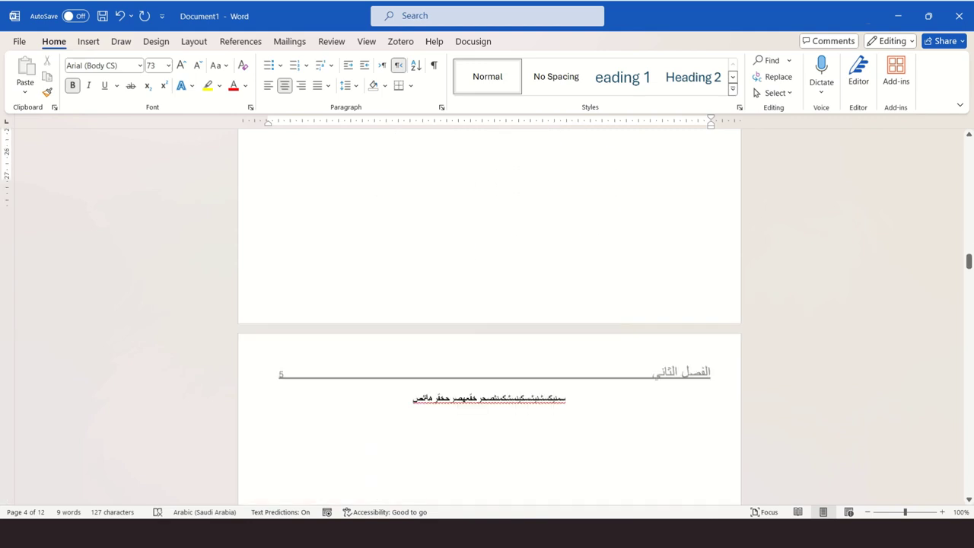
scroll(490, 304, down, 3)
scroll(490, 304, up, 2)
scroll(489, 305, up, 2)
scroll(490, 304, up, 2)
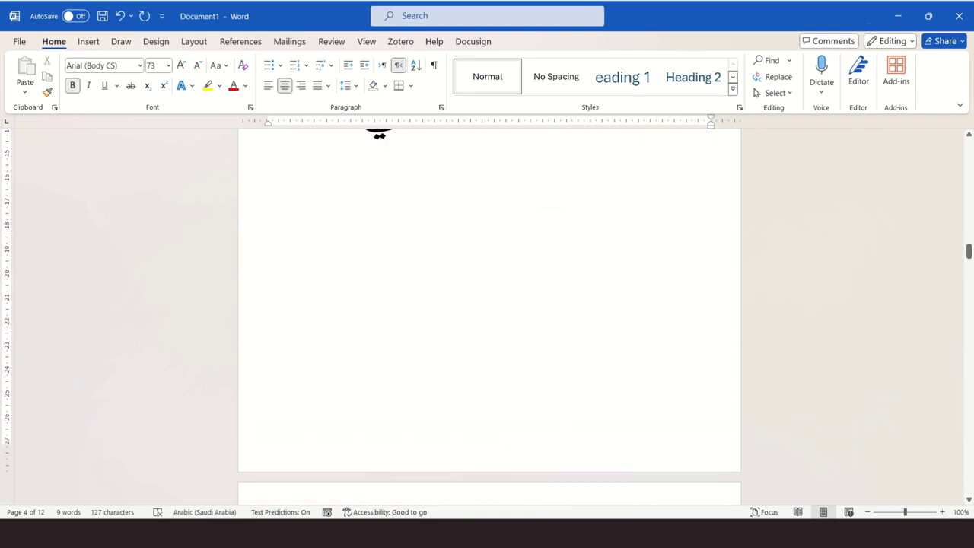
scroll(490, 305, up, 3)
scroll(489, 305, down, 5)
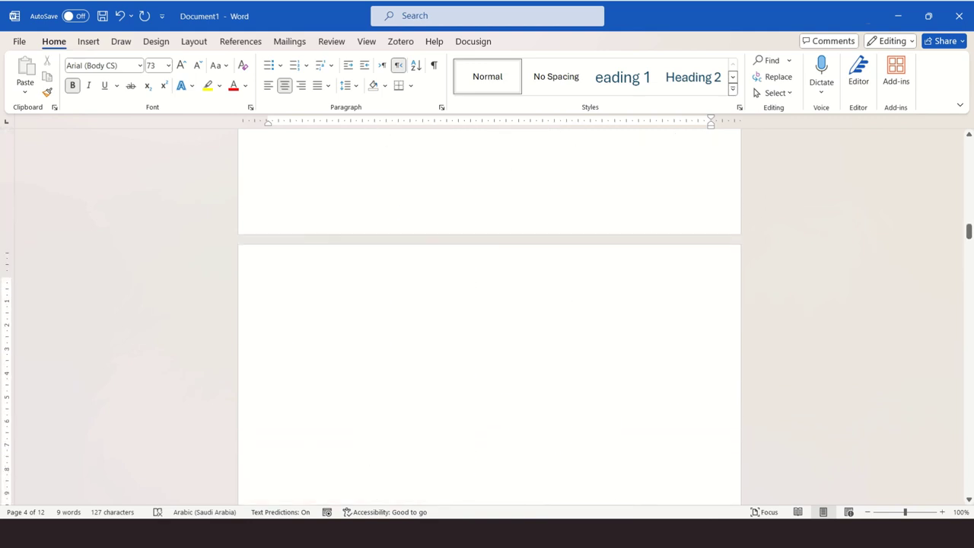
scroll(227, 157, up, 1)
scroll(432, 322, up, 2)
scroll(432, 322, up, 3)
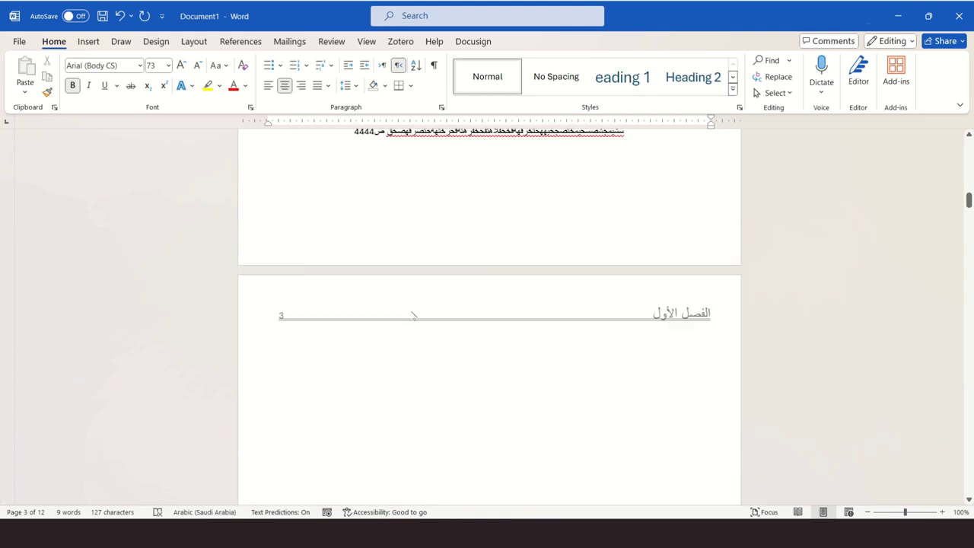
scroll(411, 311, up, 1)
scroll(411, 311, up, 3)
scroll(411, 311, down, 3)
scroll(411, 310, down, 3)
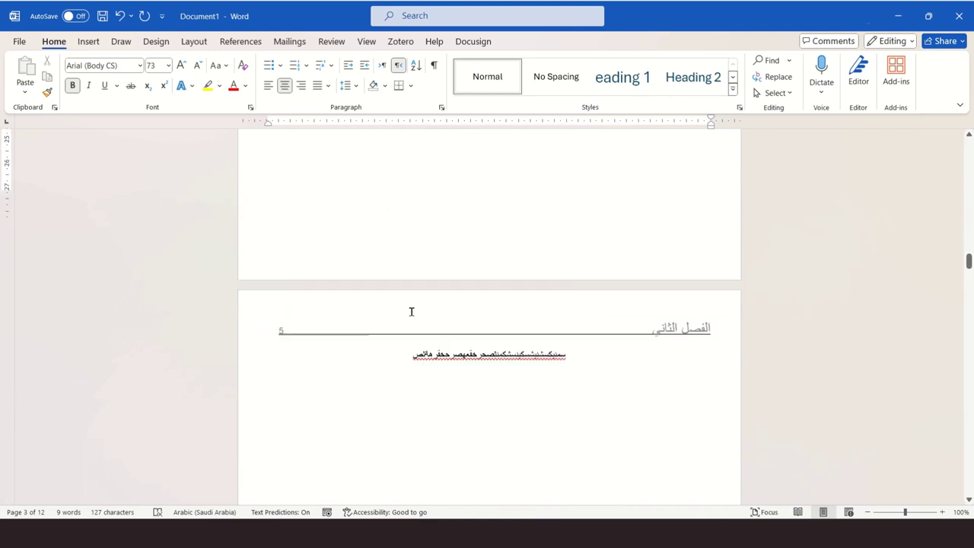
scroll(411, 310, down, 3)
scroll(412, 311, up, 2)
scroll(411, 312, up, 3)
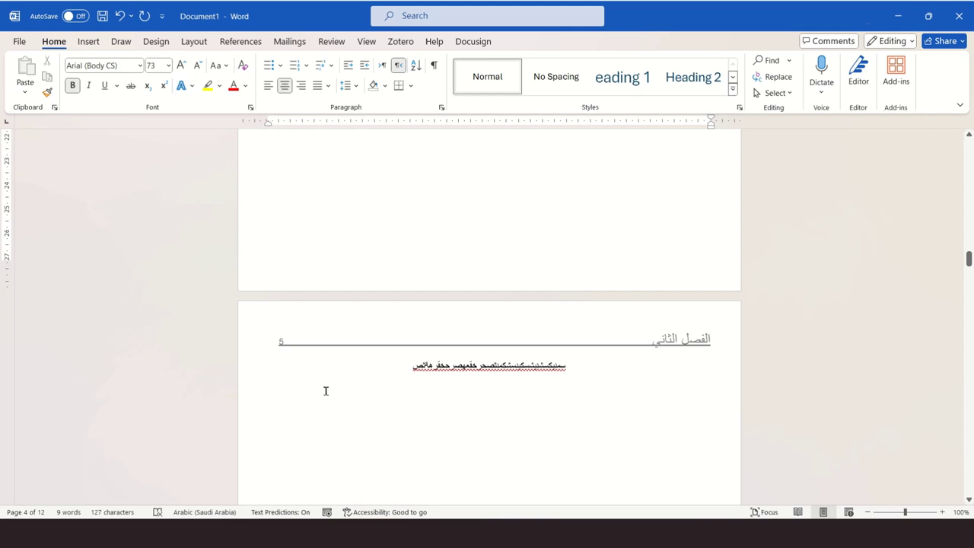
scroll(326, 392, up, 3)
scroll(327, 392, up, 3)
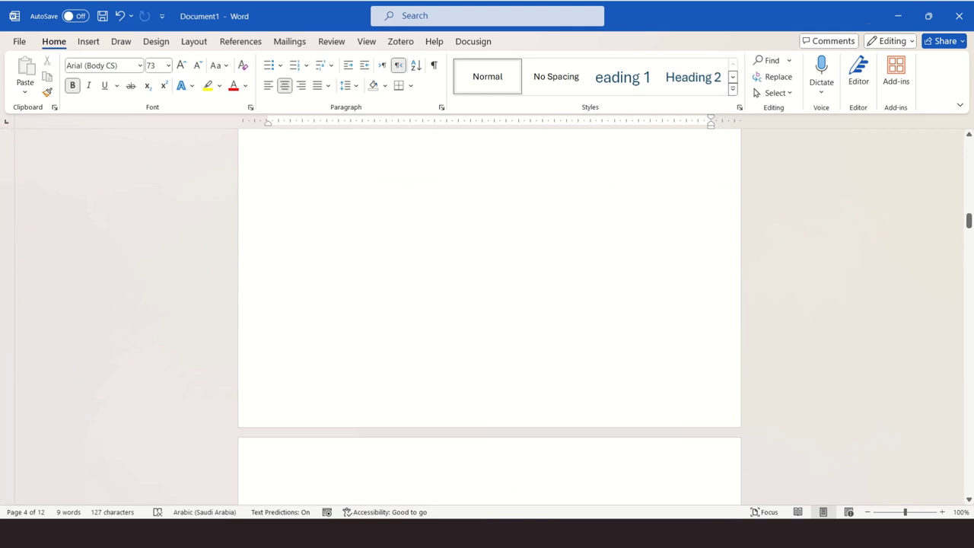
scroll(327, 392, up, 3)
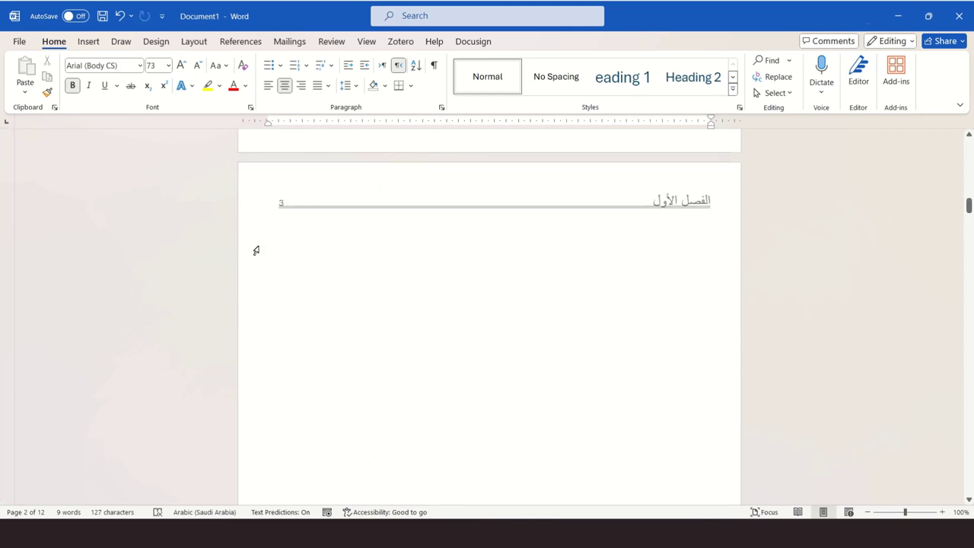
scroll(297, 225, down, 2)
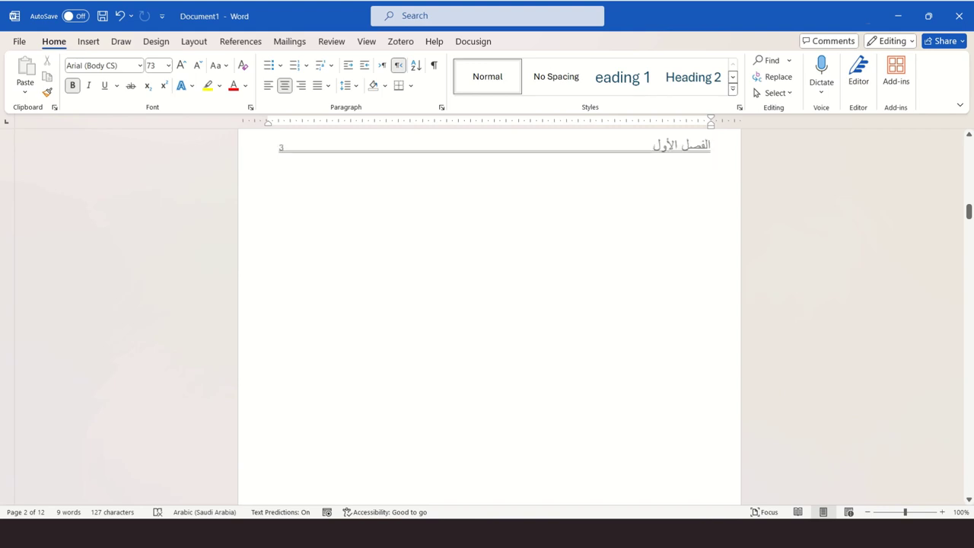
scroll(305, 239, down, 10)
scroll(303, 233, down, 5)
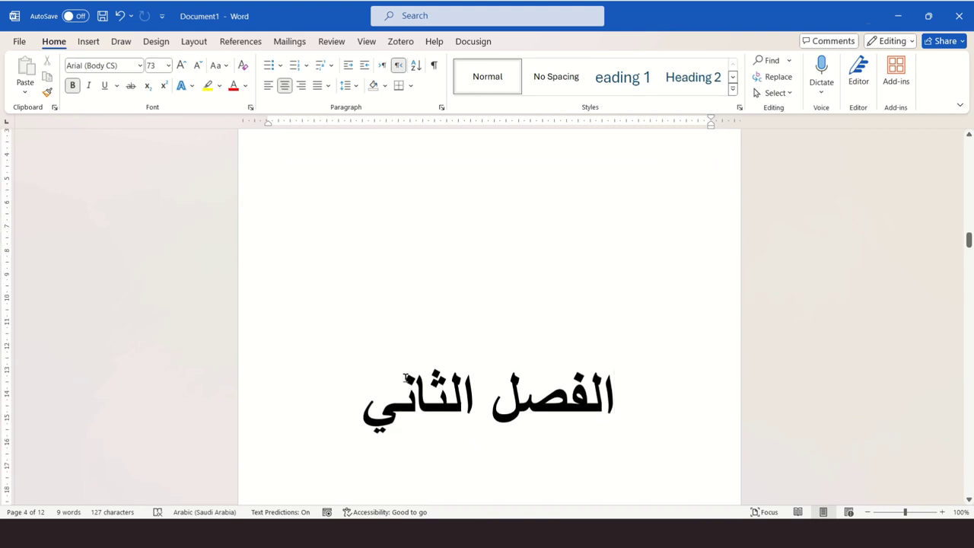
scroll(422, 259, down, 3)
scroll(383, 300, down, 6)
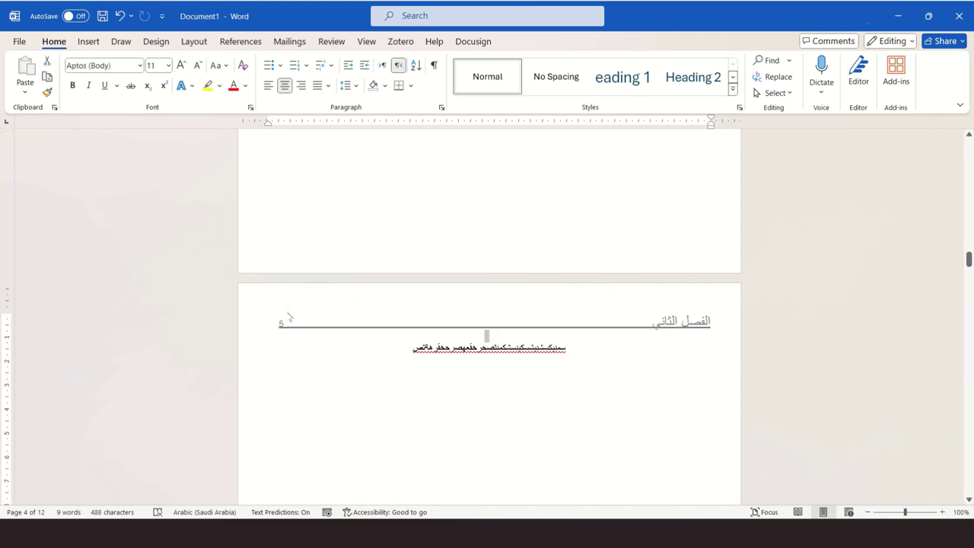
Step: In the page 5 header, restart section 3's page numbering so it shows 4 instead of 5
double_click(281, 320)
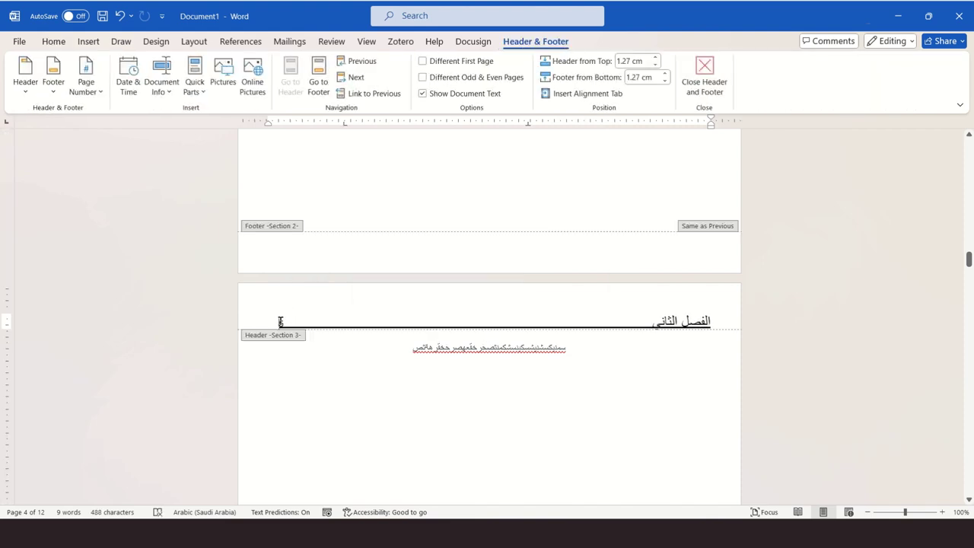
double_click(280, 320)
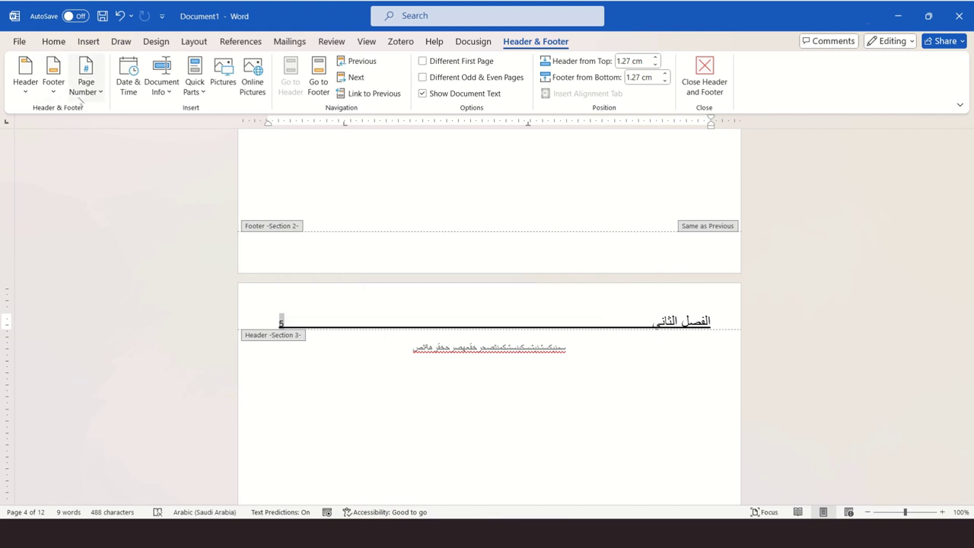
click(91, 89)
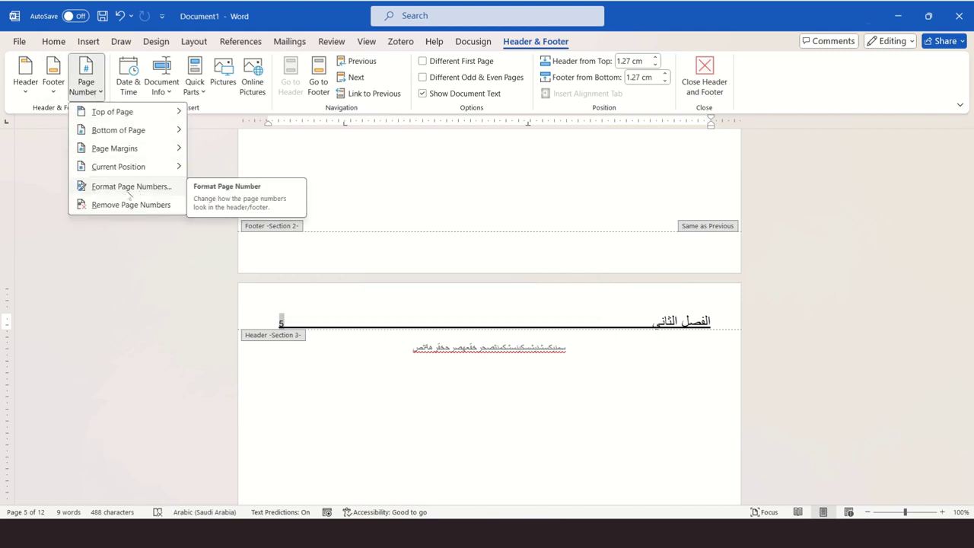
click(131, 186)
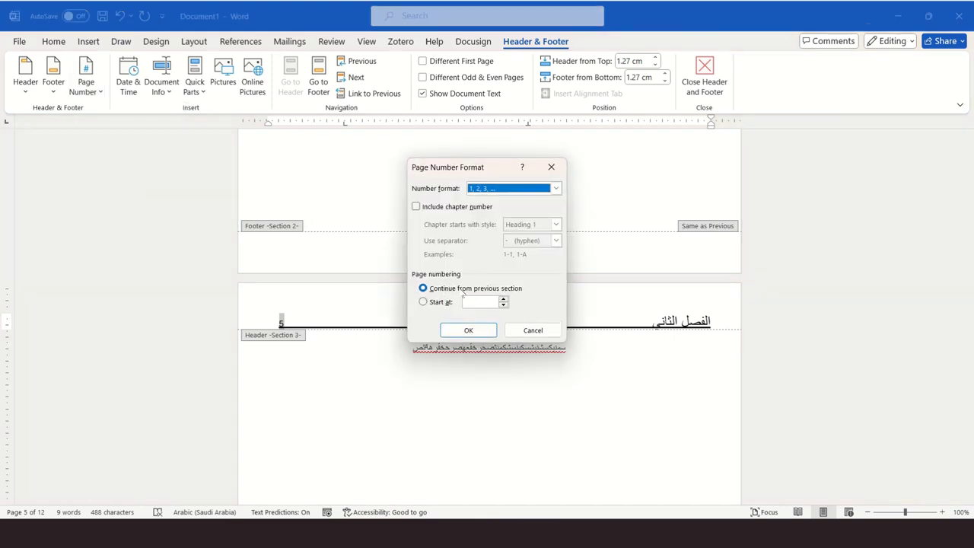
click(424, 302)
text(4)
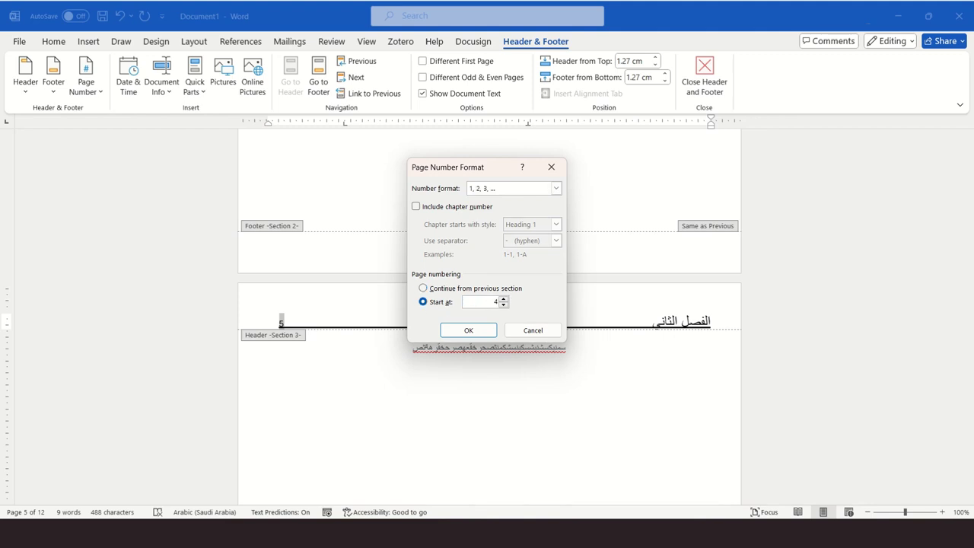
click(463, 330)
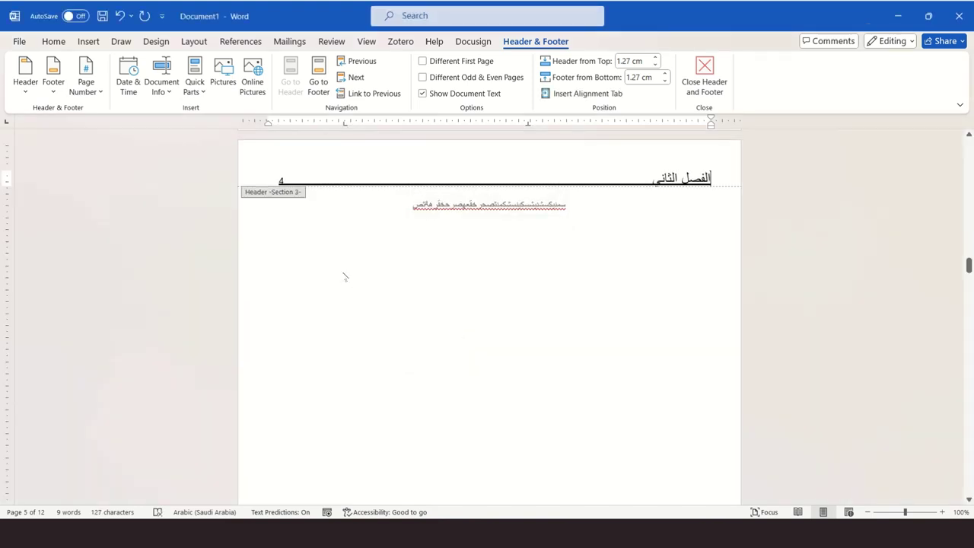
Step: Close the header and put the cursor on the blank page after the الفصل الثاني header page
double_click(558, 239)
scroll(558, 239, up, 10)
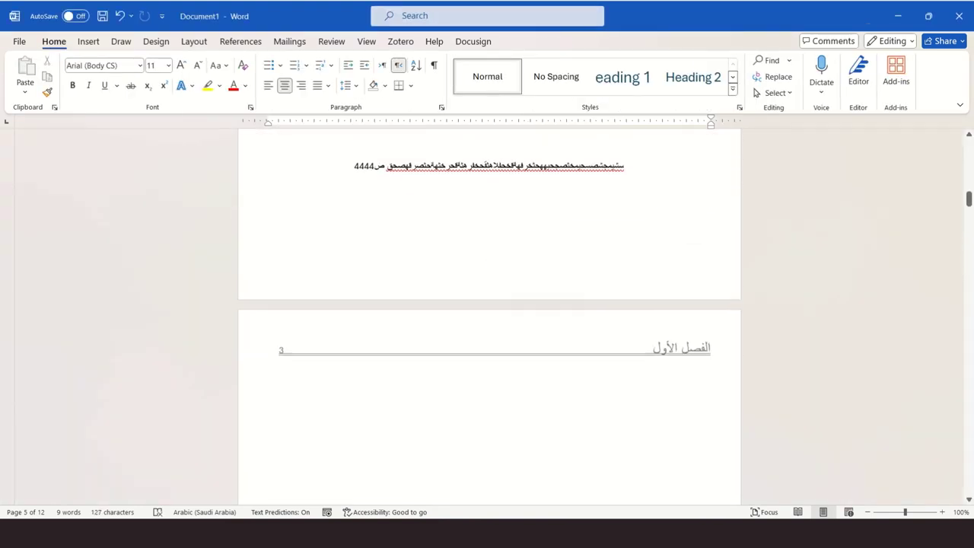
scroll(343, 272, down, 3)
scroll(343, 273, down, 3)
scroll(343, 272, down, 3)
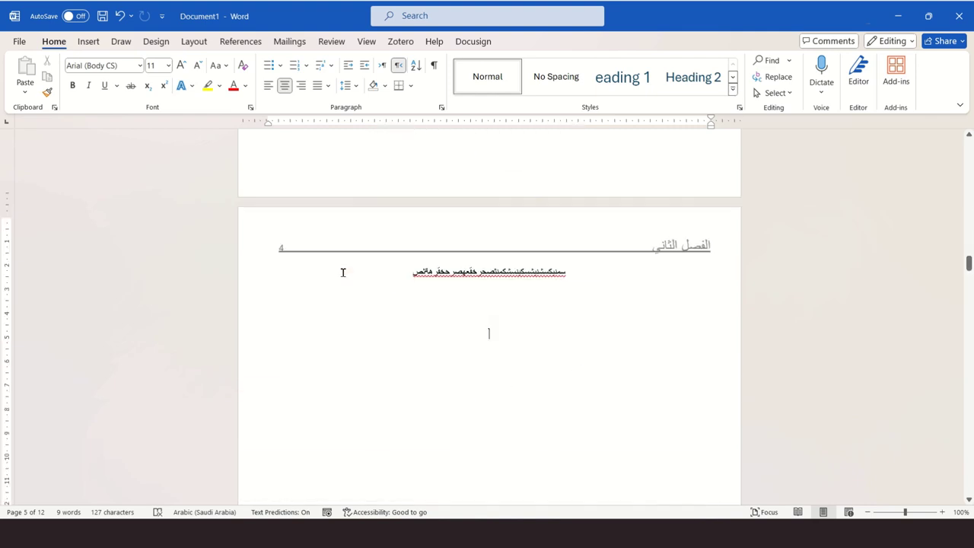
scroll(342, 273, down, 2)
scroll(342, 273, down, 1)
scroll(342, 273, down, 10)
scroll(342, 272, down, 4)
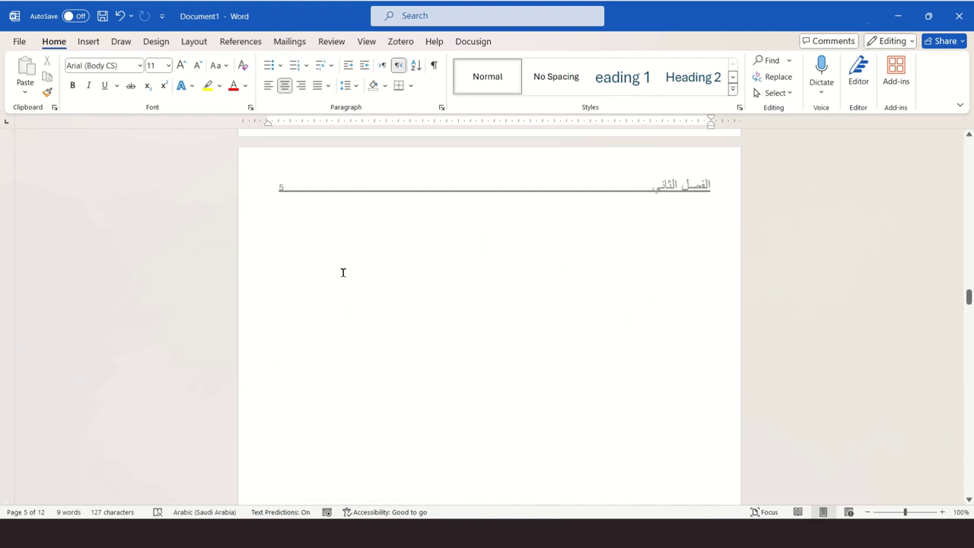
scroll(343, 273, down, 7)
scroll(343, 273, down, 6)
scroll(342, 273, down, 2)
scroll(343, 273, up, 3)
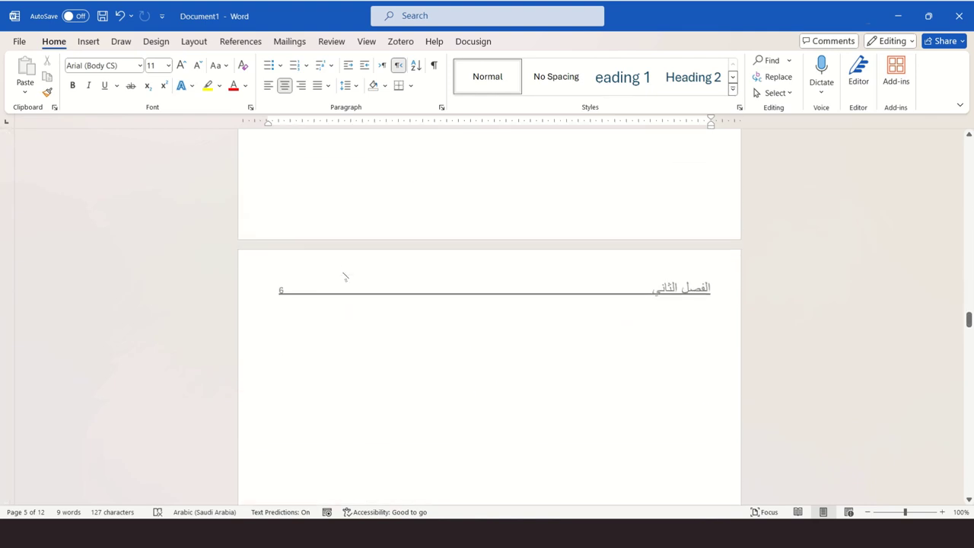
scroll(343, 273, up, 2)
scroll(343, 272, up, 1)
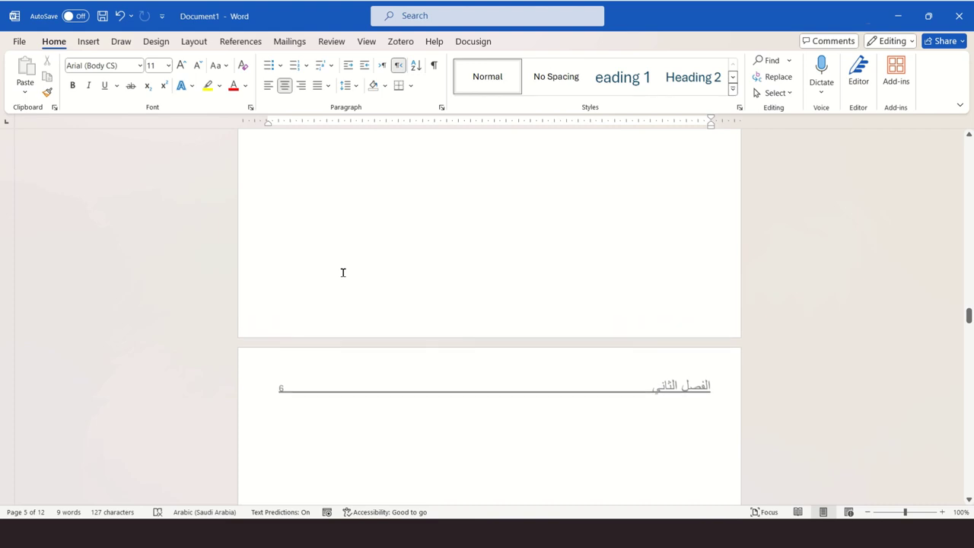
scroll(280, 386, down, 5)
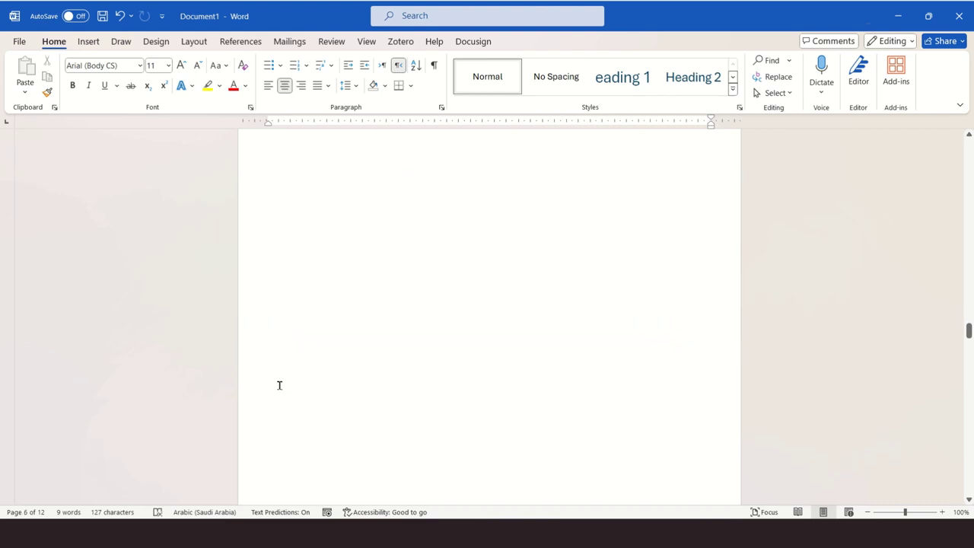
scroll(279, 386, down, 4)
scroll(279, 386, down, 2)
scroll(279, 385, up, 4)
scroll(280, 386, down, 3)
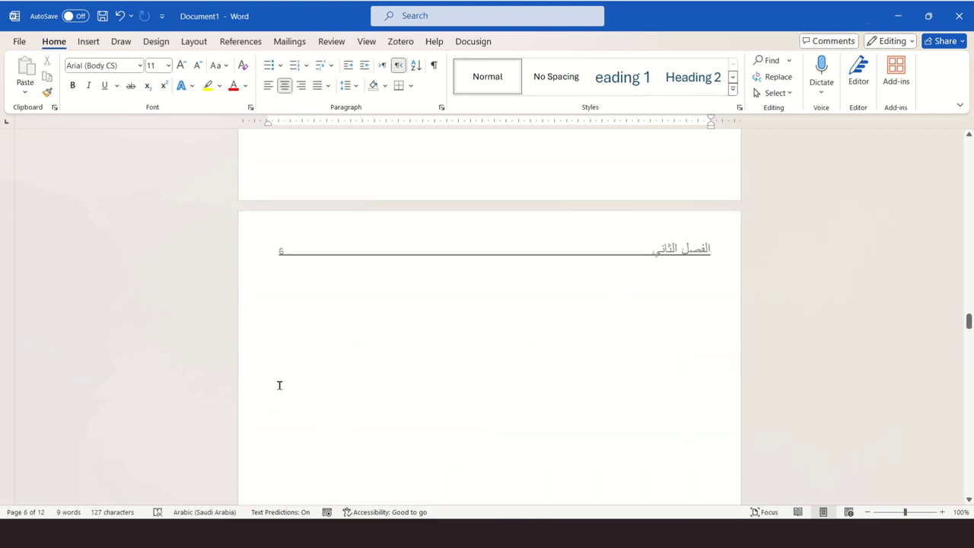
scroll(279, 385, up, 1)
click(489, 295)
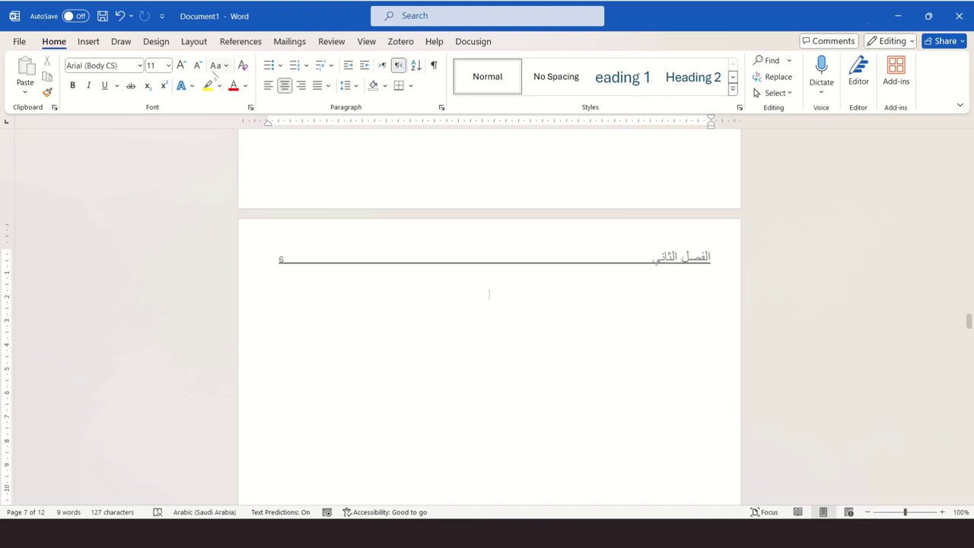
Step: Insert a Next Page section break to start a new section
click(194, 44)
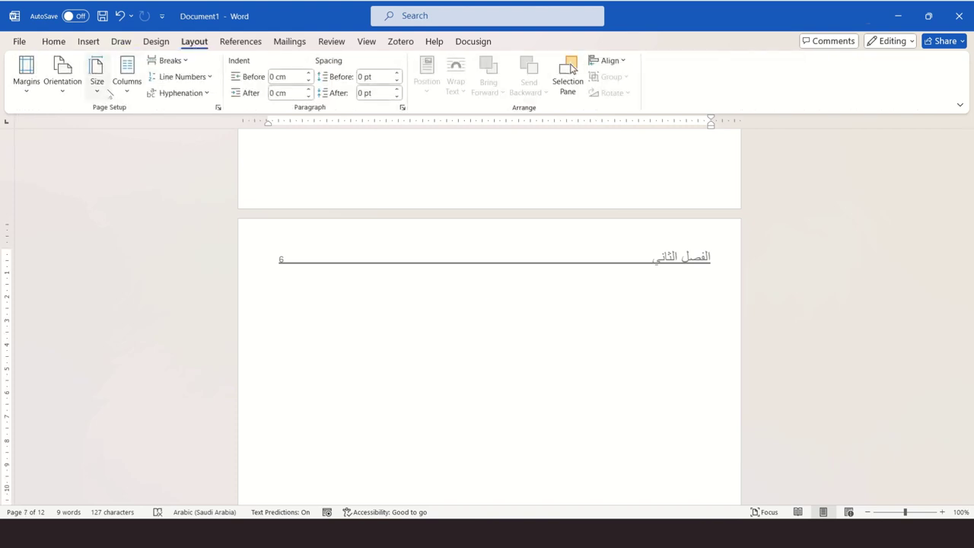
click(169, 60)
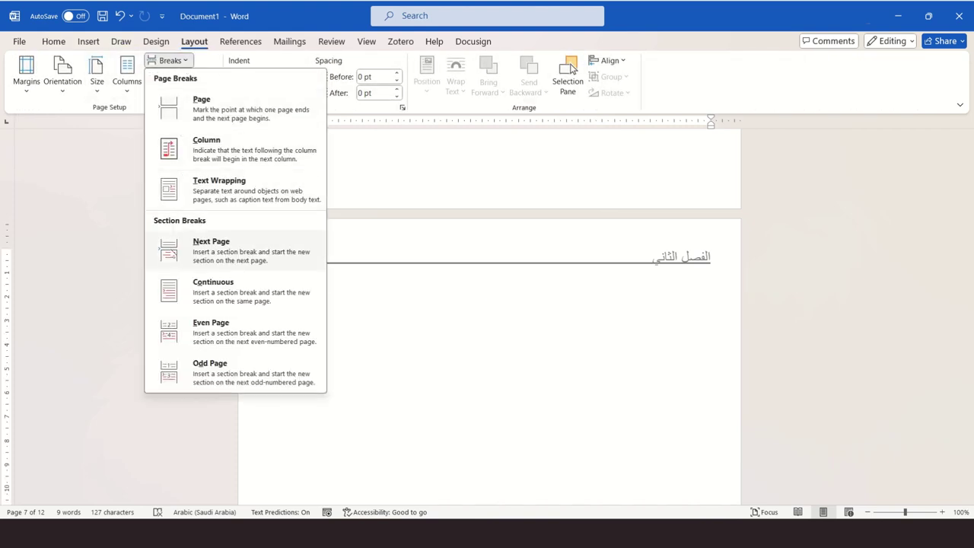
click(165, 251)
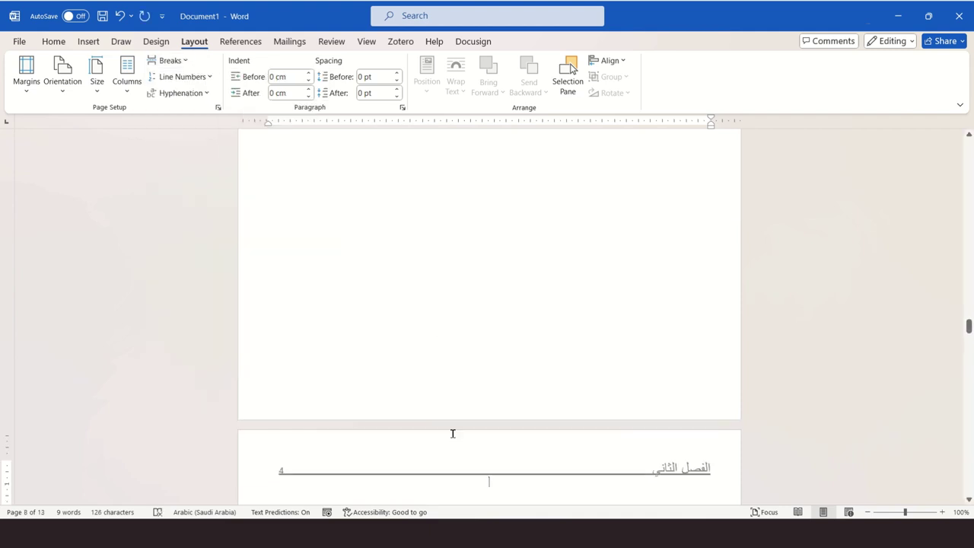
Step: Unlink the new section's header from the previous one and delete its inherited text
scroll(452, 434, down, 3)
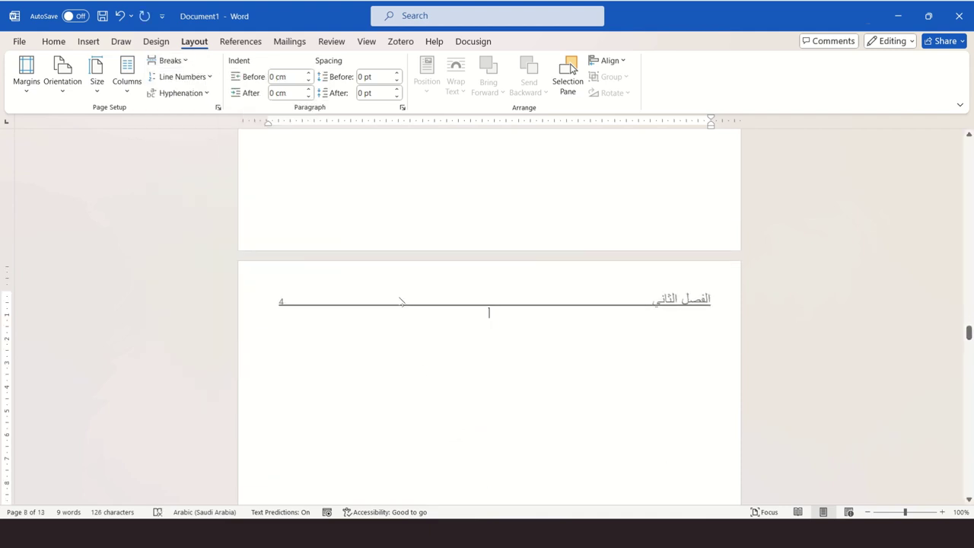
double_click(404, 296)
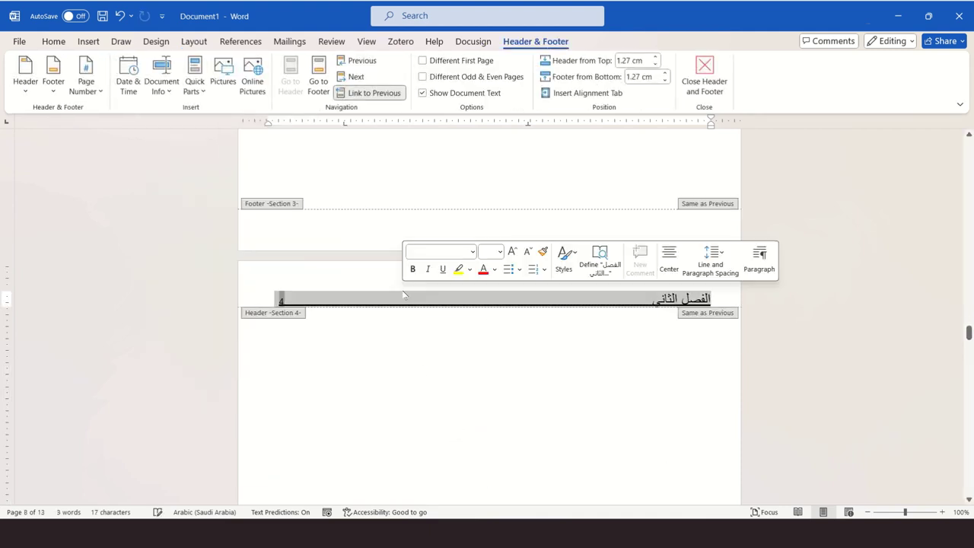
click(357, 94)
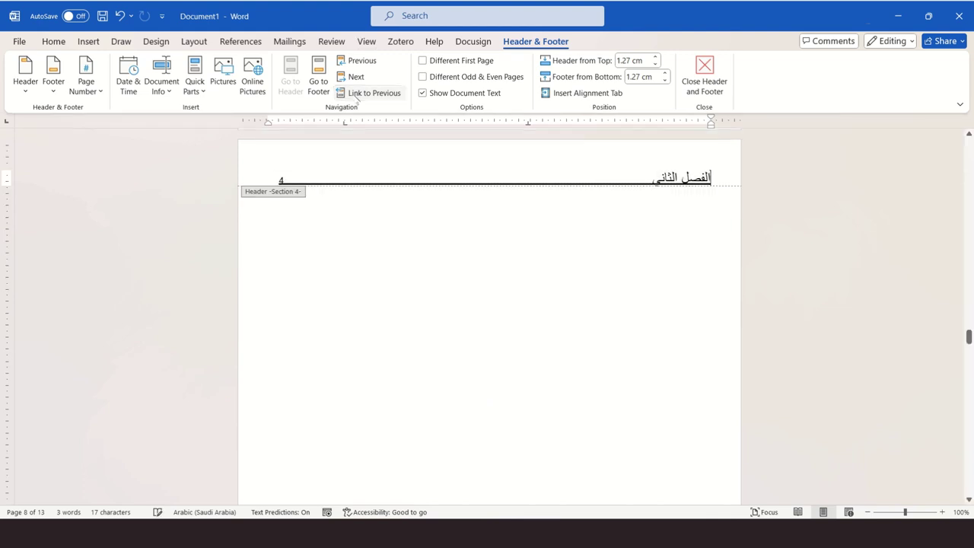
triple_click(357, 183)
key(Delete)
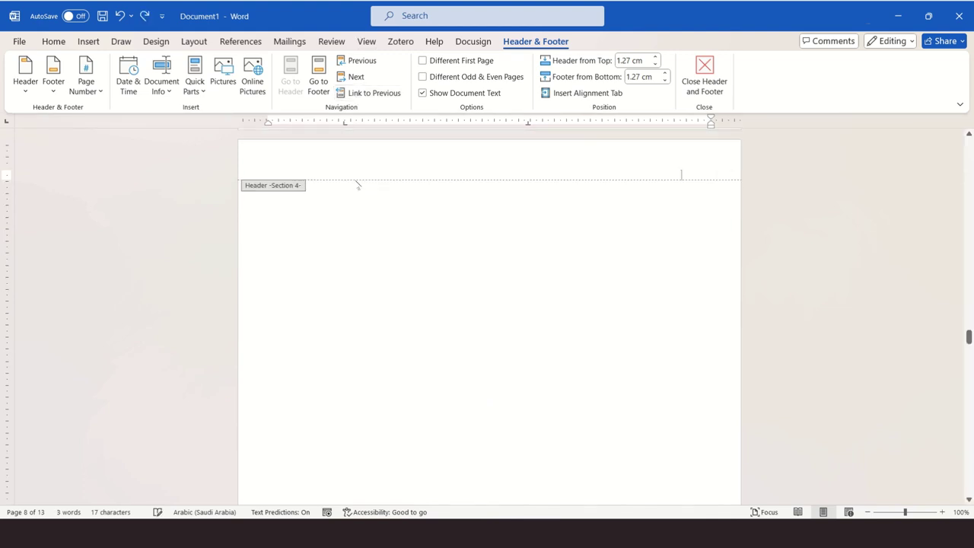
Step: Type the title الفصل الثالث on page 8 and make it bold at 72 pt
double_click(396, 333)
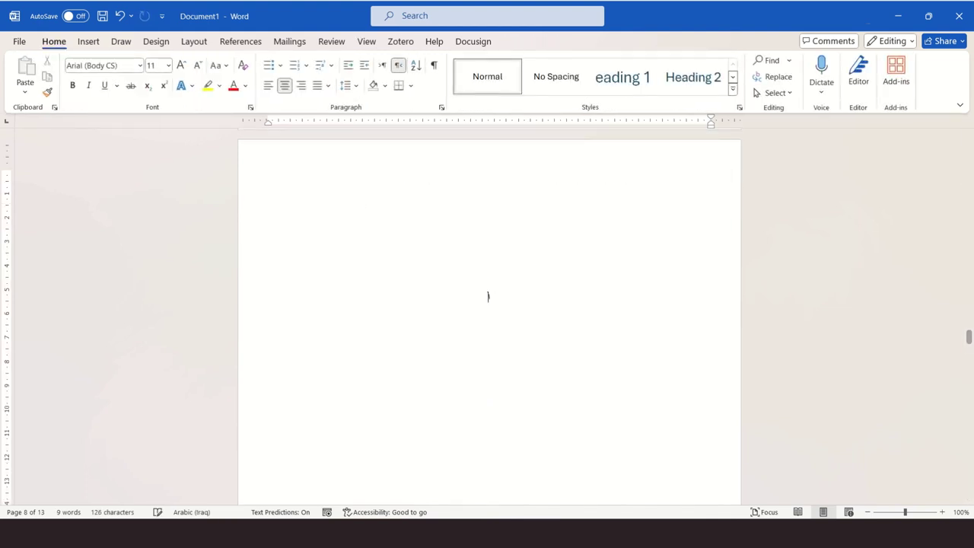
text(لثالث)
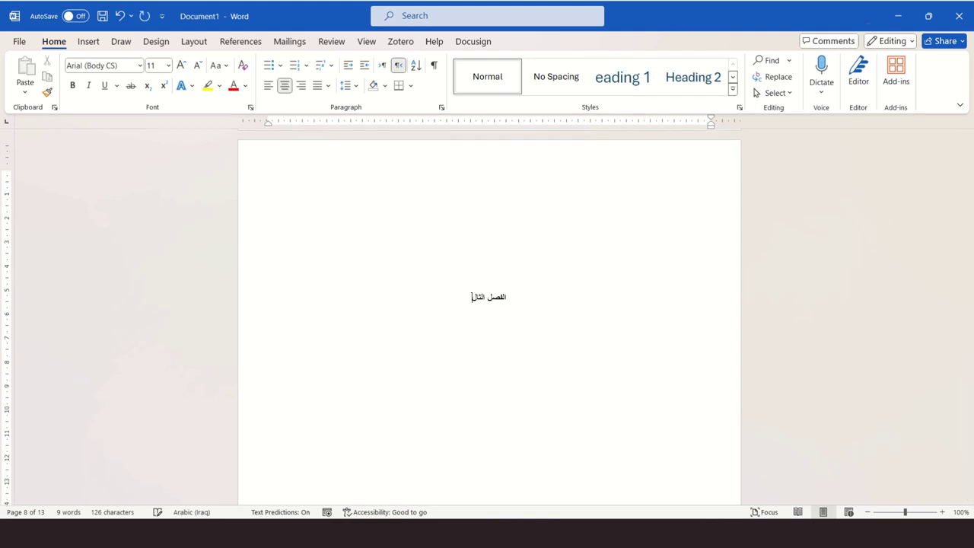
key(ctrl+a)
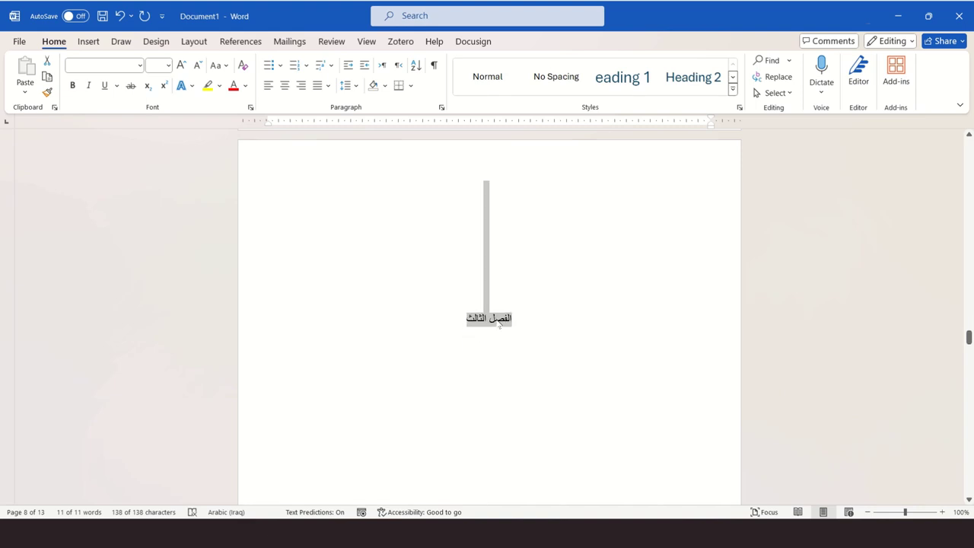
click(501, 325)
drag(515, 319, 461, 319)
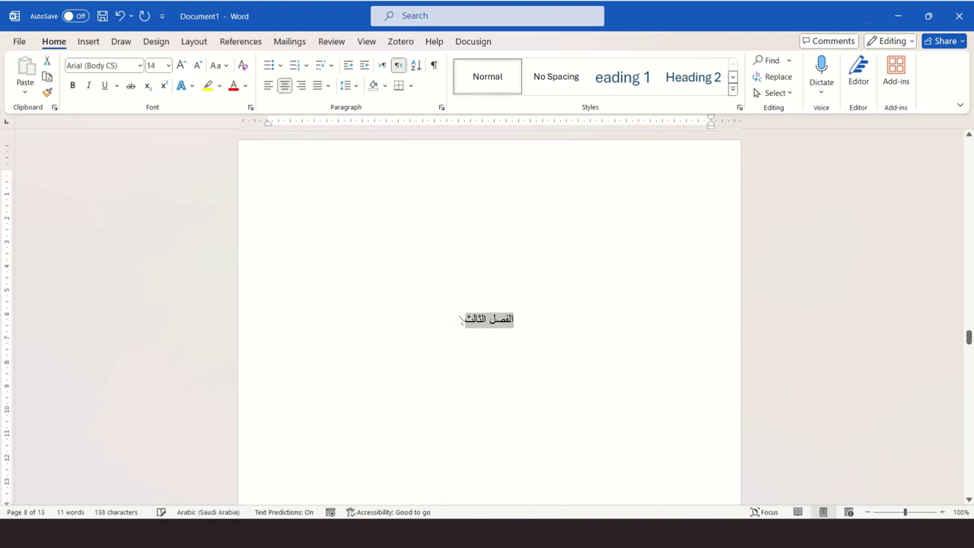
key(ctrl+bracketright)
key(ctrl+bracketright)
key(ctrl+bracketright)
key(ctrl+bracketright)
key(ctrl+bracketright)
key(ctrl+bracketright)
key(ctrl+bracketright)
key(ctrl+bracketright)
key(ctrl+bracketright)
key(ctrl+bracketright)
key(ctrl+bracketright)
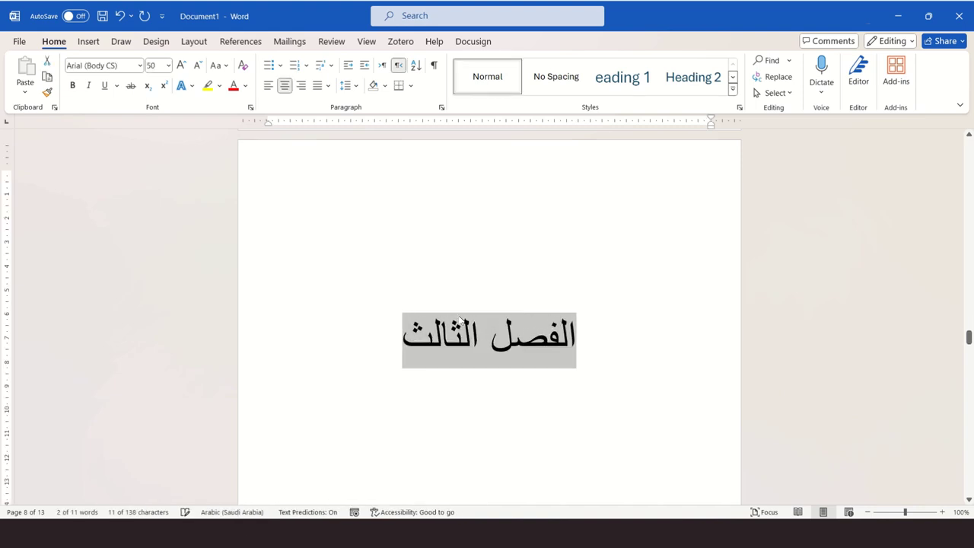
key(ctrl+bracketright)
key(ctrl+bracketright)
key(ctrl+bracketright)
key(ctrl+bracketright)
key(ctrl+bracketright)
key(ctrl+bracketright)
key(ctrl+b)
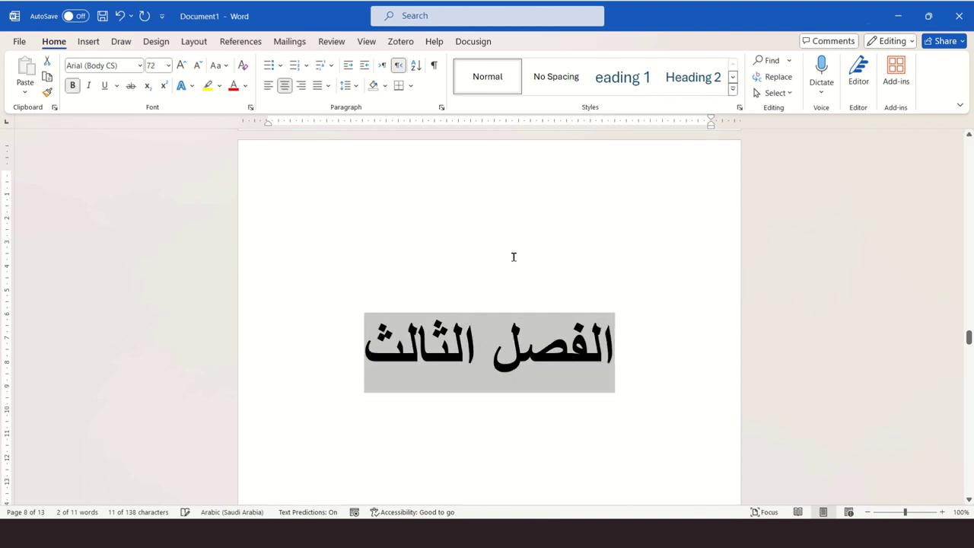
click(514, 256)
Step: Scroll to the page after the الفصل الثالث title page, whose header shows page number 5
scroll(514, 257, down, 3)
scroll(514, 257, down, 3)
scroll(514, 256, down, 2)
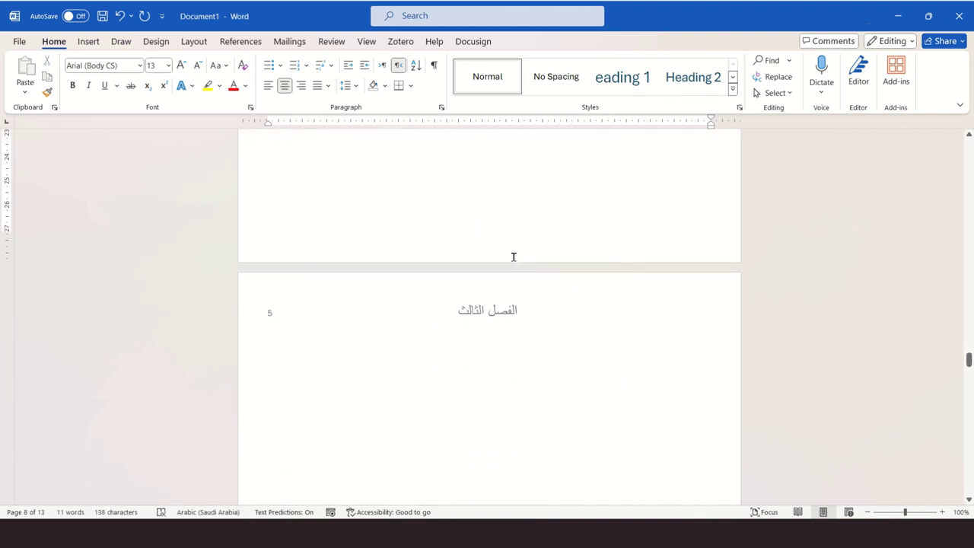
scroll(514, 257, up, 3)
scroll(513, 256, up, 3)
scroll(513, 256, up, 3)
scroll(514, 256, up, 3)
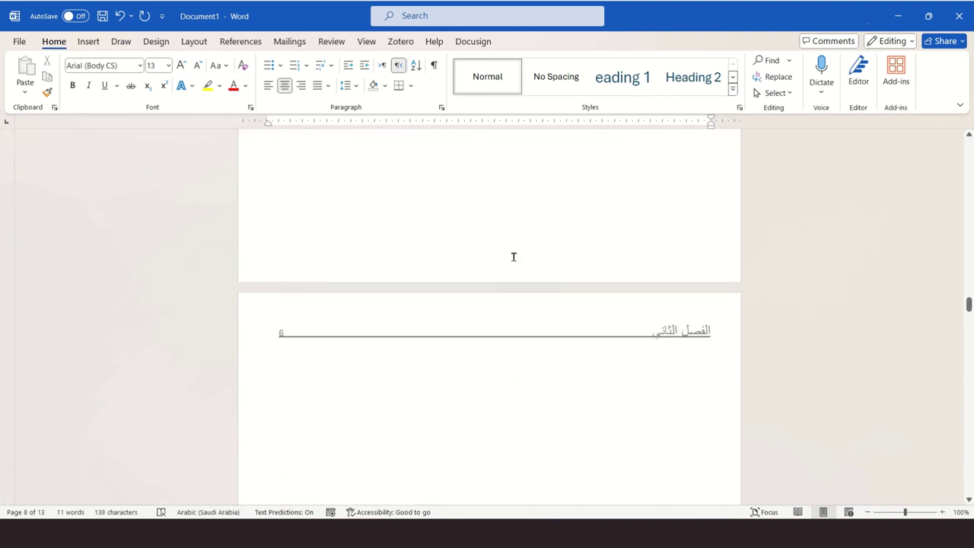
scroll(514, 257, down, 2)
scroll(513, 256, down, 3)
scroll(514, 256, down, 5)
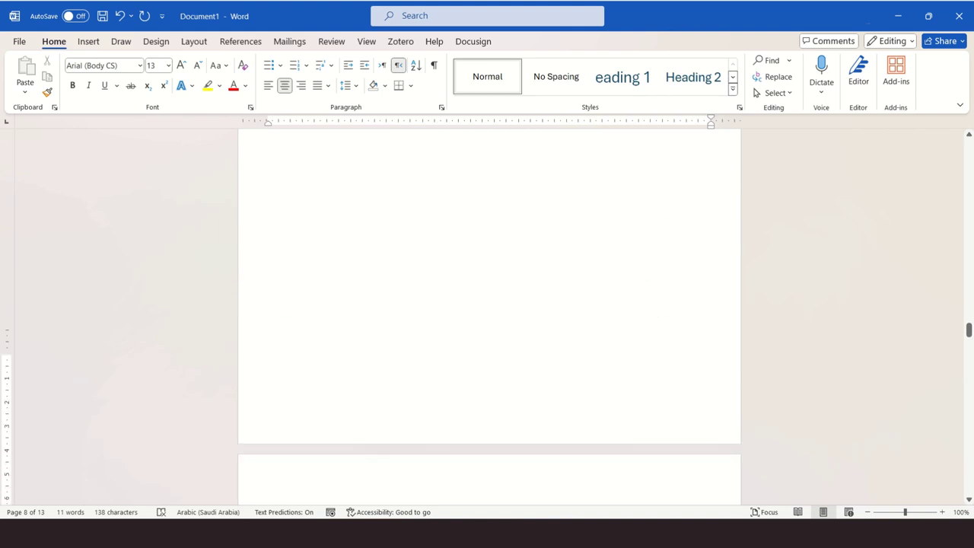
scroll(514, 256, down, 3)
scroll(514, 257, down, 2)
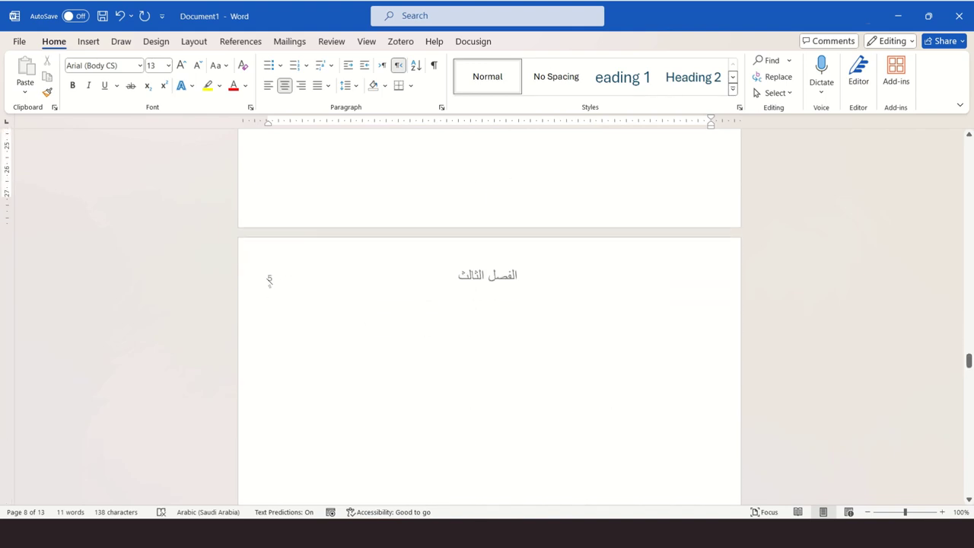
scroll(373, 227, up, 5)
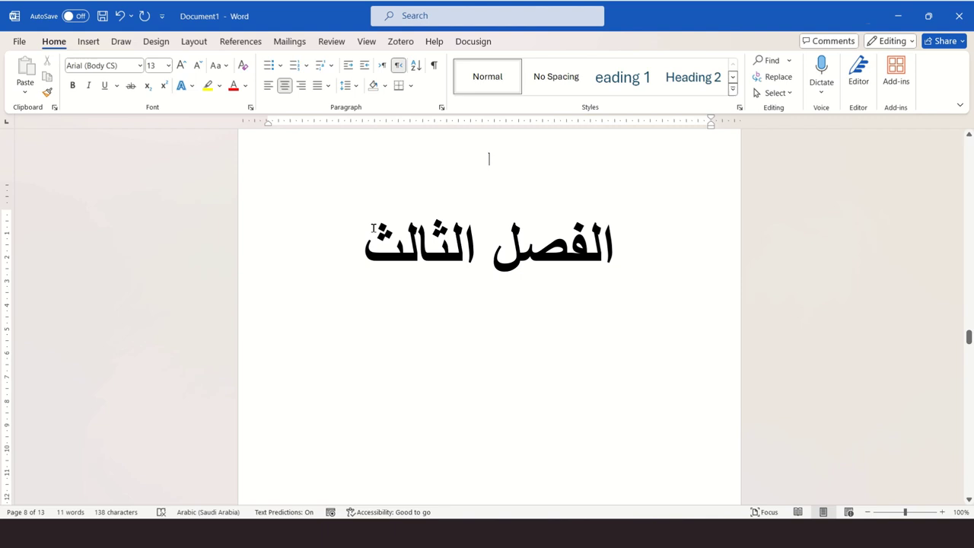
scroll(373, 227, up, 5)
scroll(373, 228, up, 5)
scroll(373, 227, up, 5)
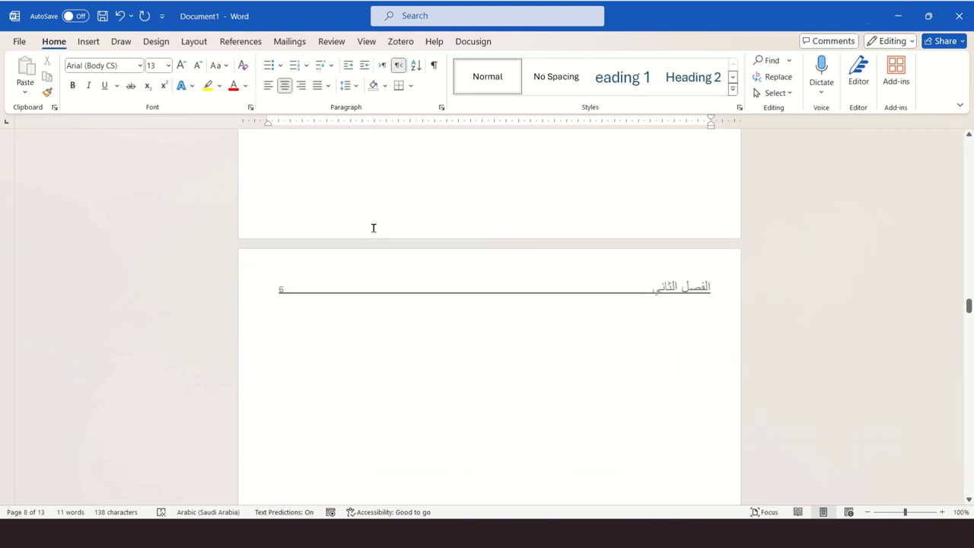
scroll(298, 297, up, 3)
scroll(297, 296, up, 3)
scroll(297, 300, up, 3)
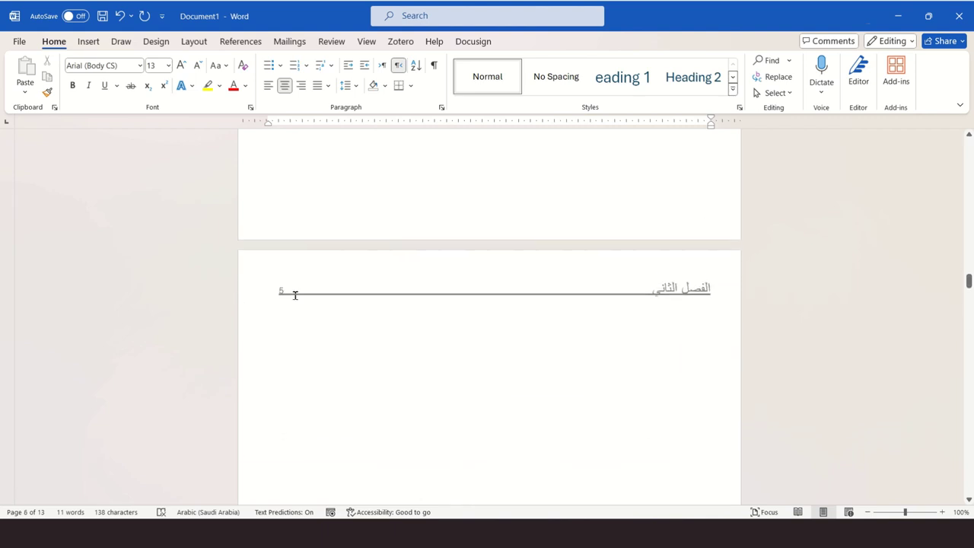
scroll(297, 297, up, 3)
scroll(296, 295, up, 3)
scroll(296, 296, up, 3)
scroll(296, 295, down, 5)
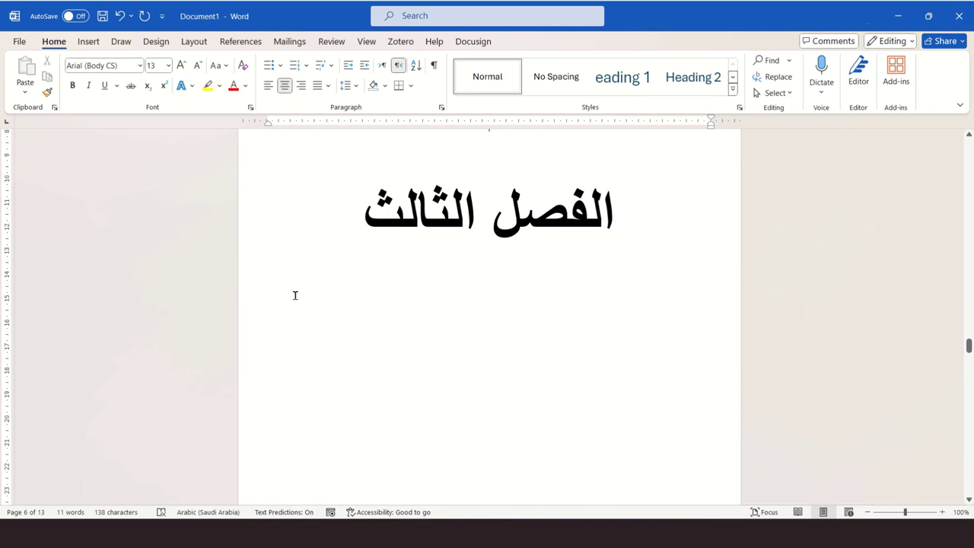
scroll(296, 295, down, 5)
scroll(295, 296, down, 2)
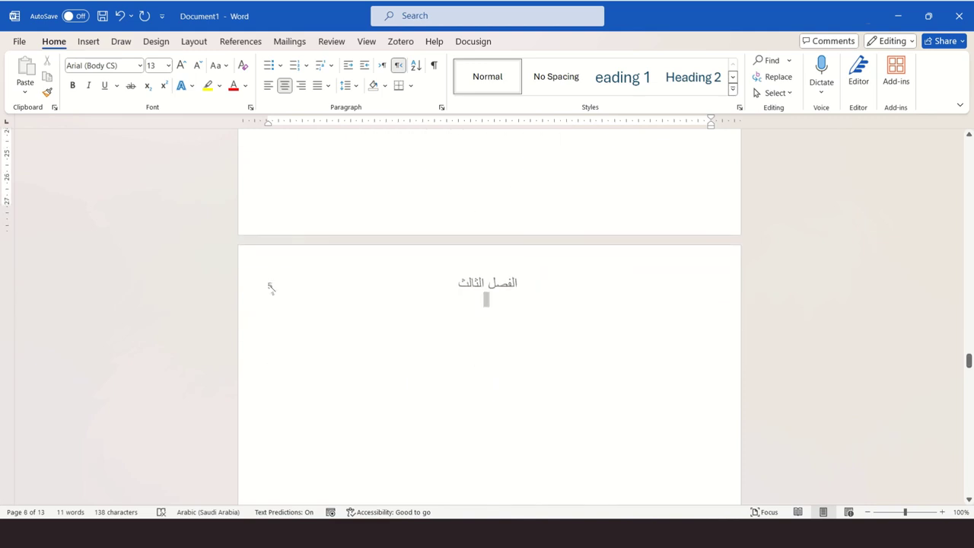
Step: Restart the chapter-three section's page numbering at 6 instead of continuing, then close the header
double_click(270, 288)
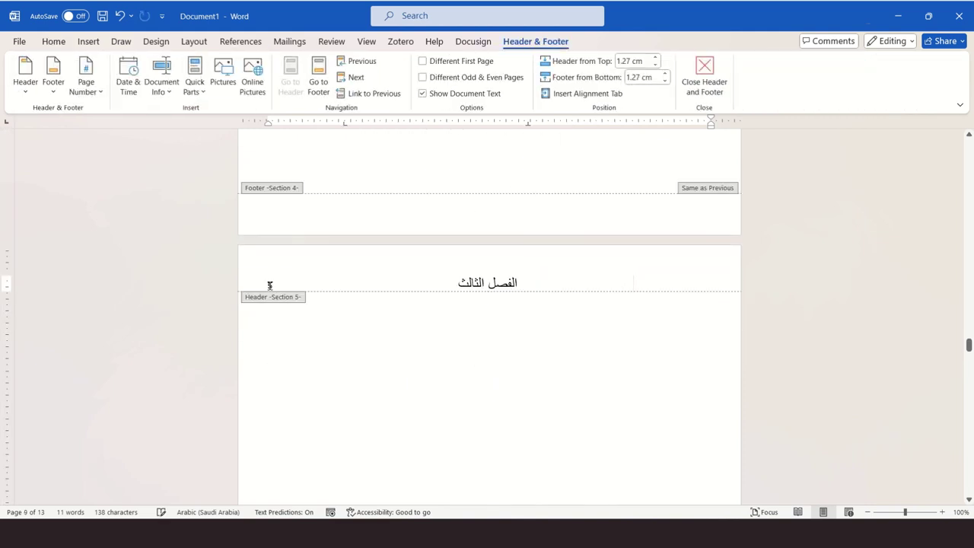
click(89, 98)
click(101, 187)
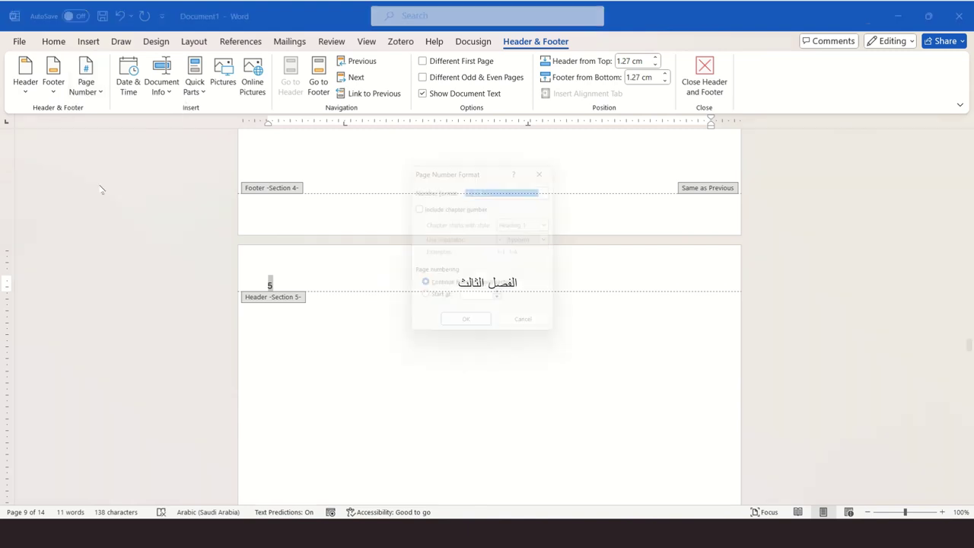
click(435, 303)
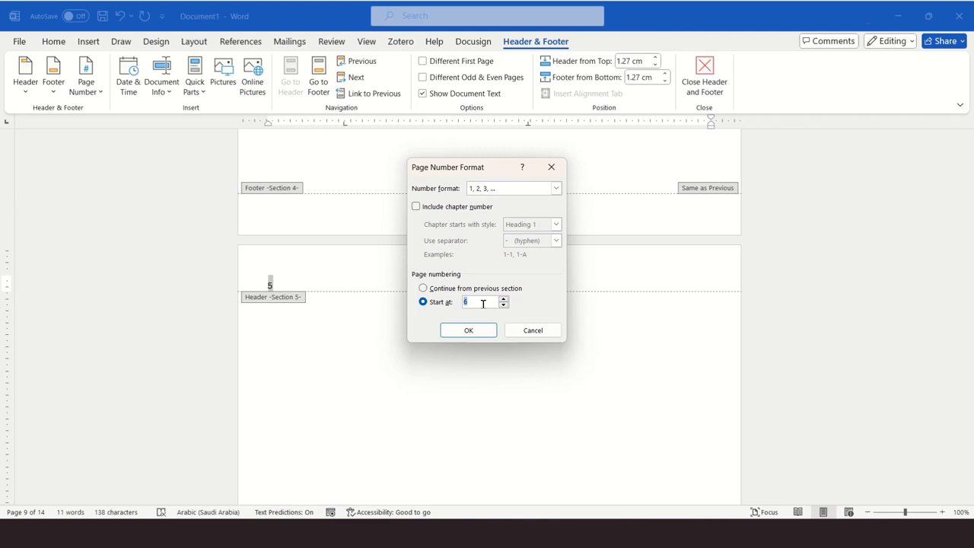
click(469, 330)
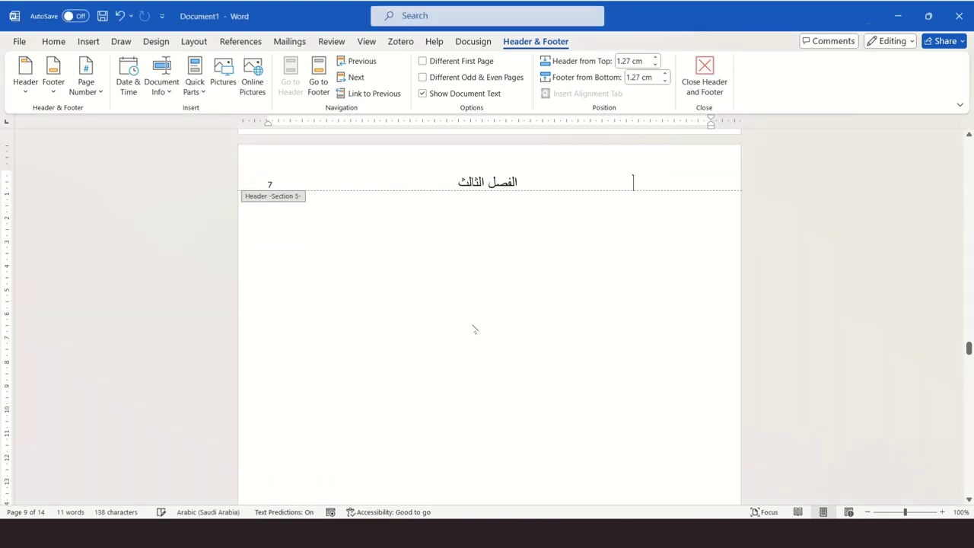
double_click(487, 252)
scroll(411, 322, up, 5)
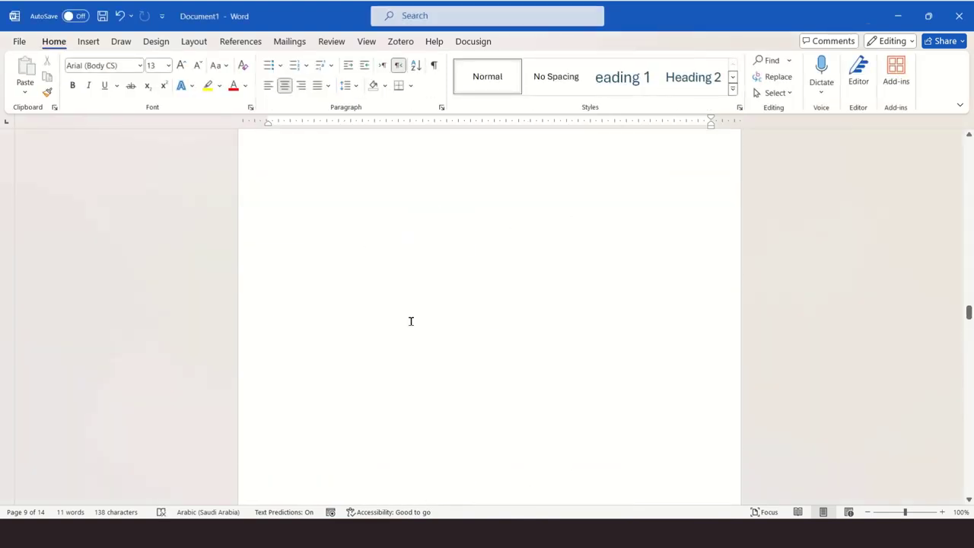
scroll(411, 322, down, 3)
scroll(411, 322, down, 5)
scroll(411, 322, down, 5)
scroll(411, 322, down, 5)
scroll(412, 322, up, 3)
scroll(411, 321, down, 3)
scroll(411, 321, down, 5)
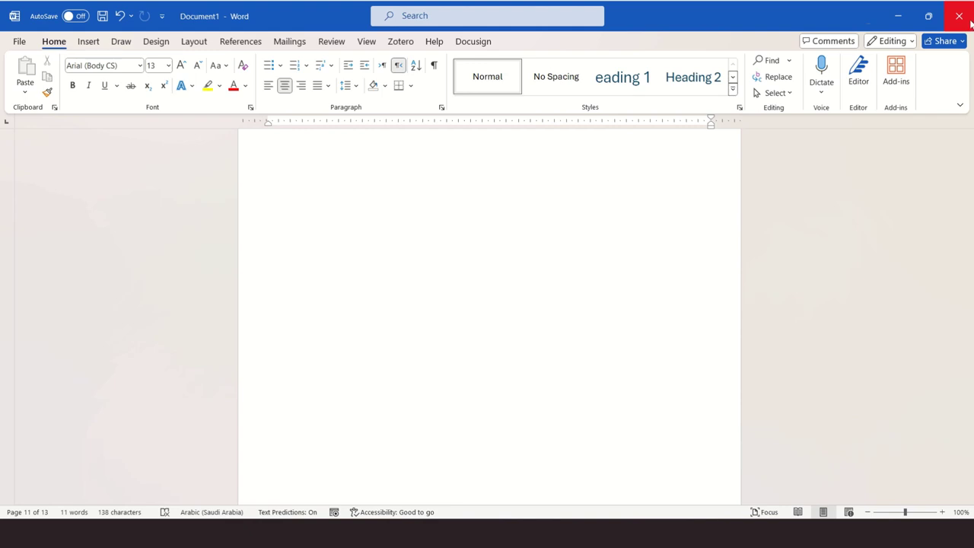
mouse_move(461, 7)
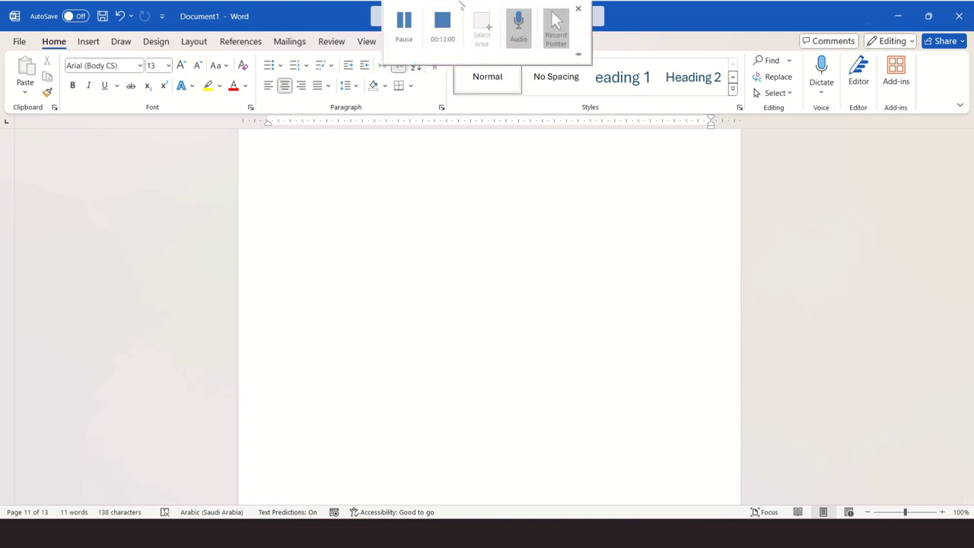